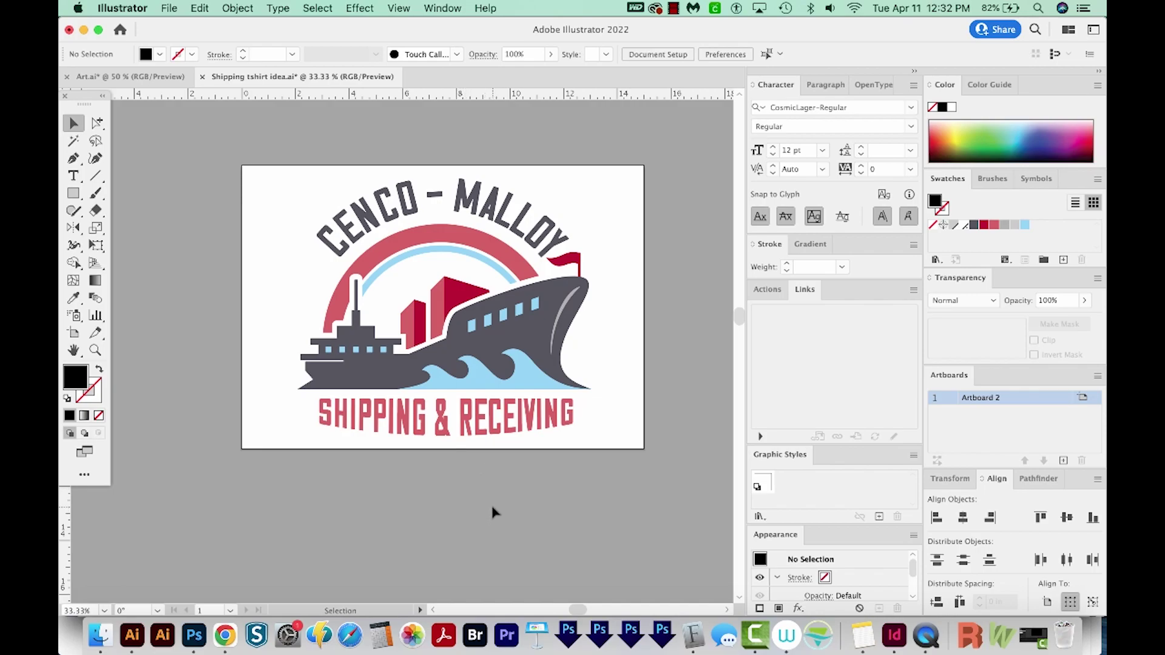
- Check the extent of the whole logo artwork and the dimensions of its artboard
key("super+a")
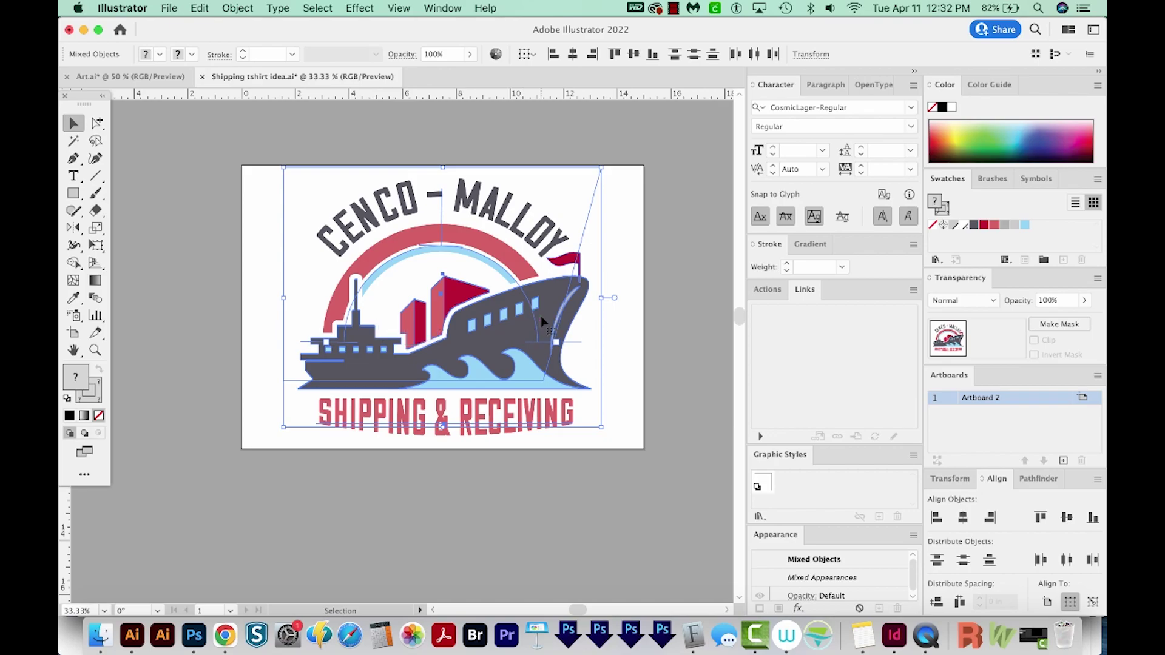
left_click(625, 193)
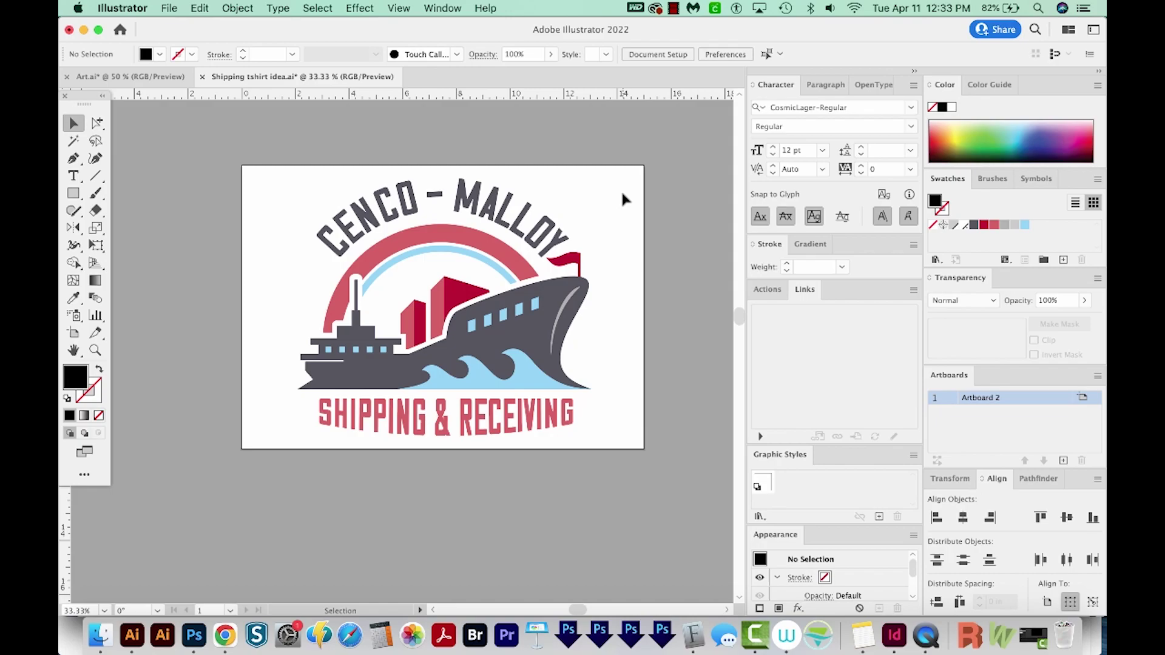
key("shift+o")
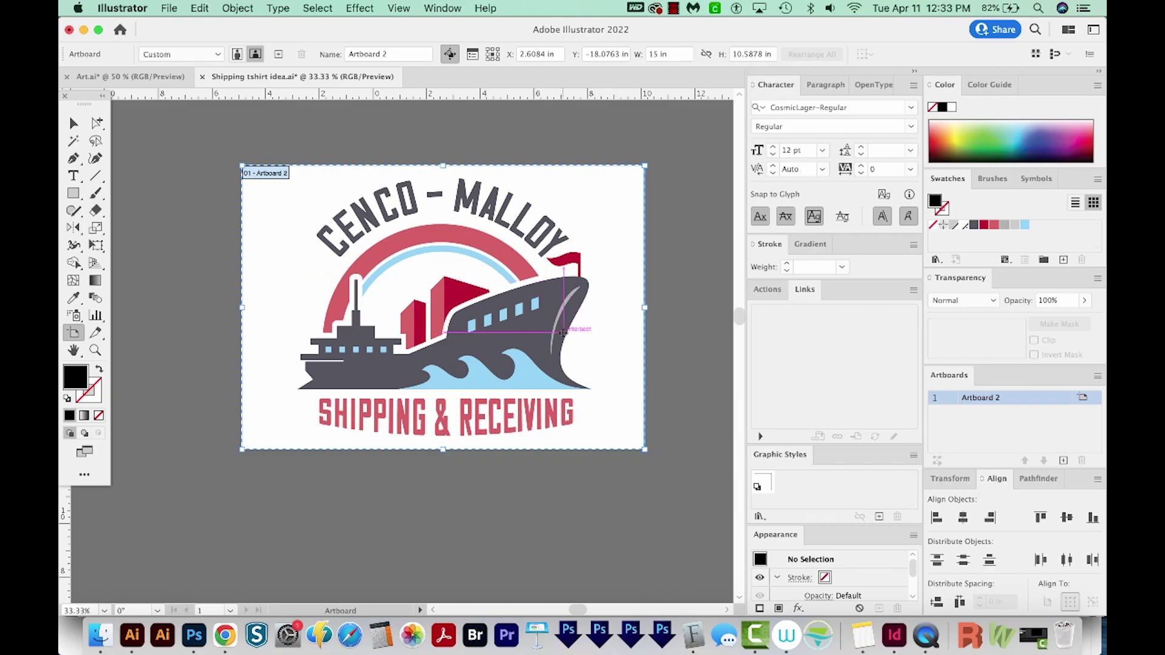
key("v")
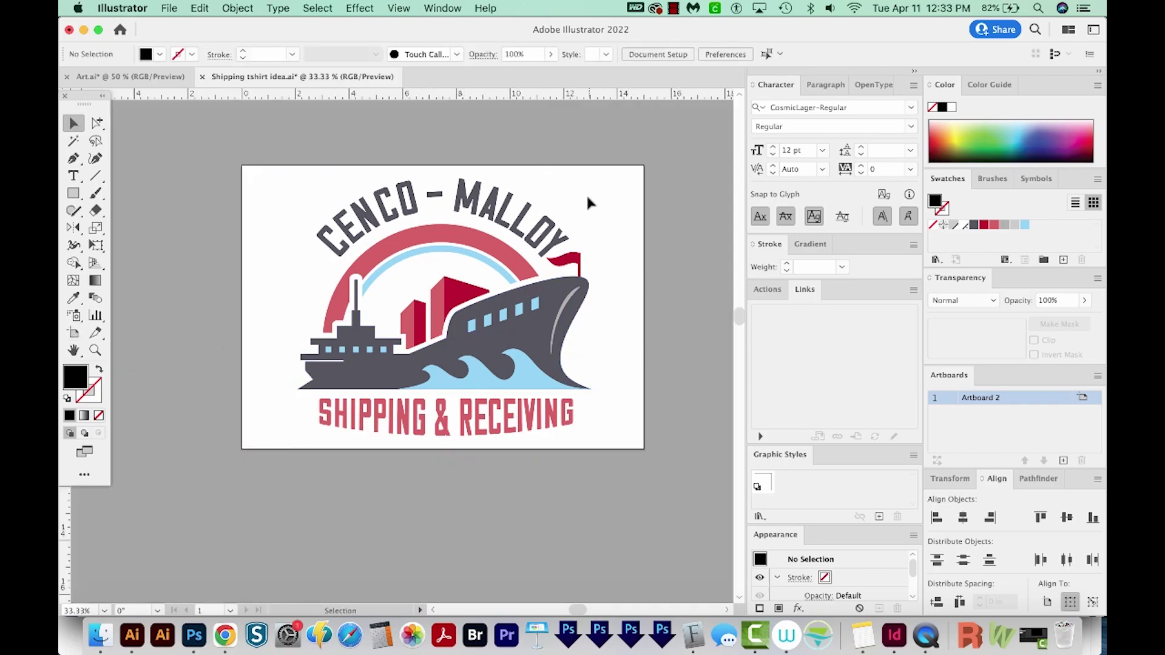
- Compare the logo in outline and preview display to examine its underlying paths and live text
key("super+y")
key("super+y")
key("super+y")
key("super+y")
key("super+y")
key("super+y")
key("super+y")
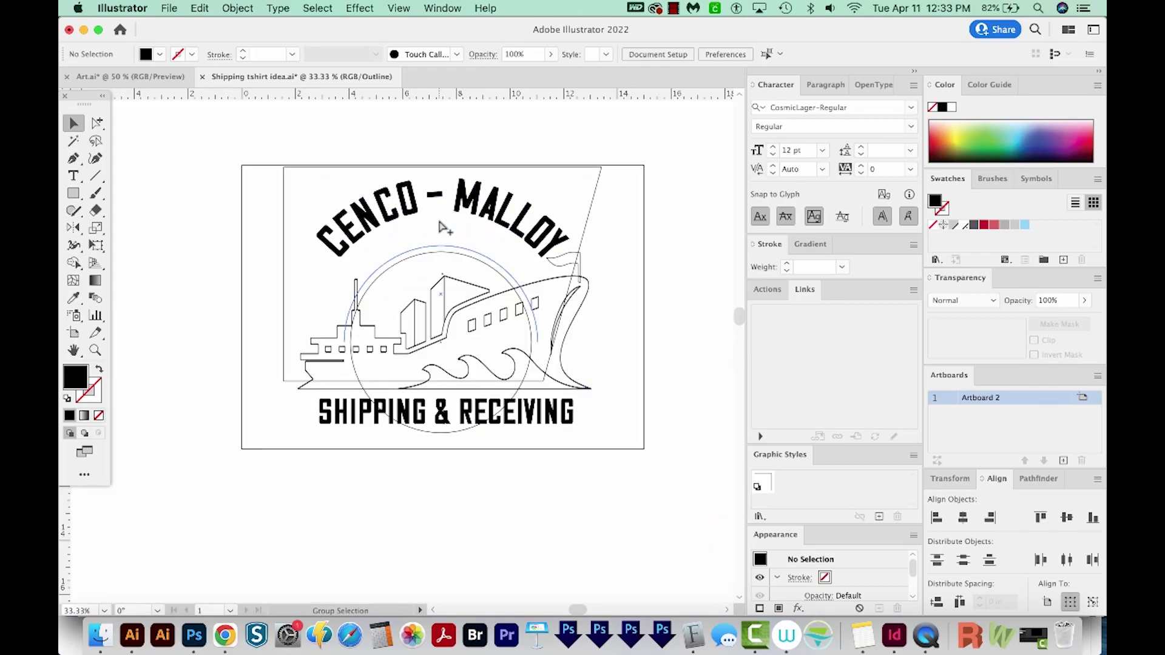
key("super+y")
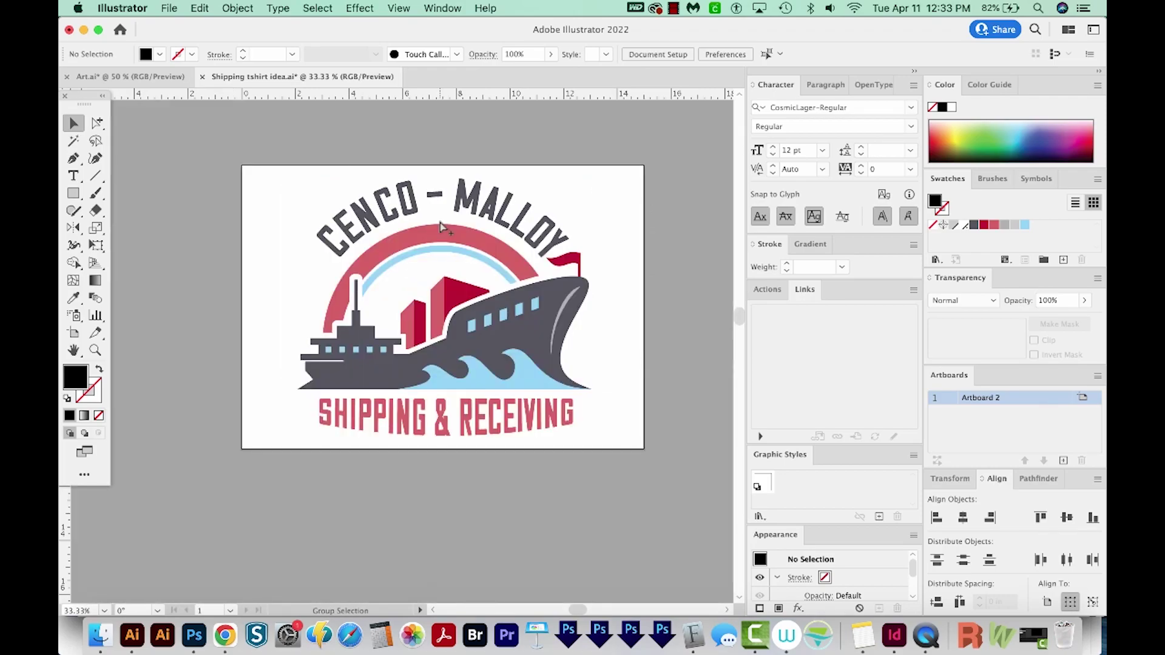
key("super+y")
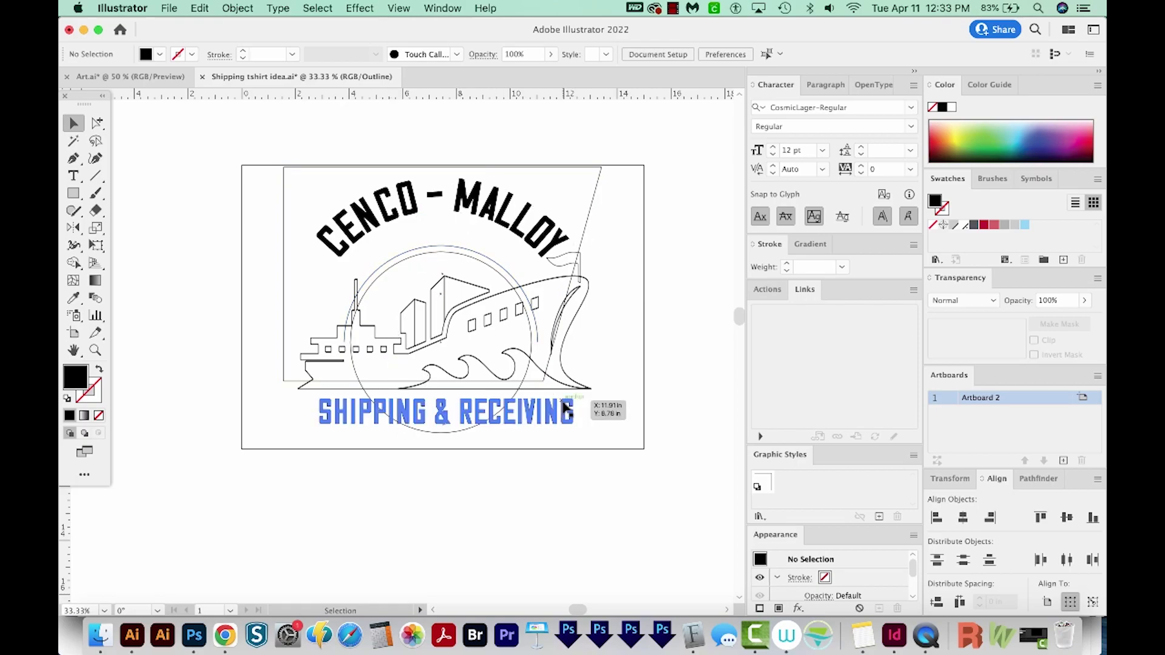
key("super+y")
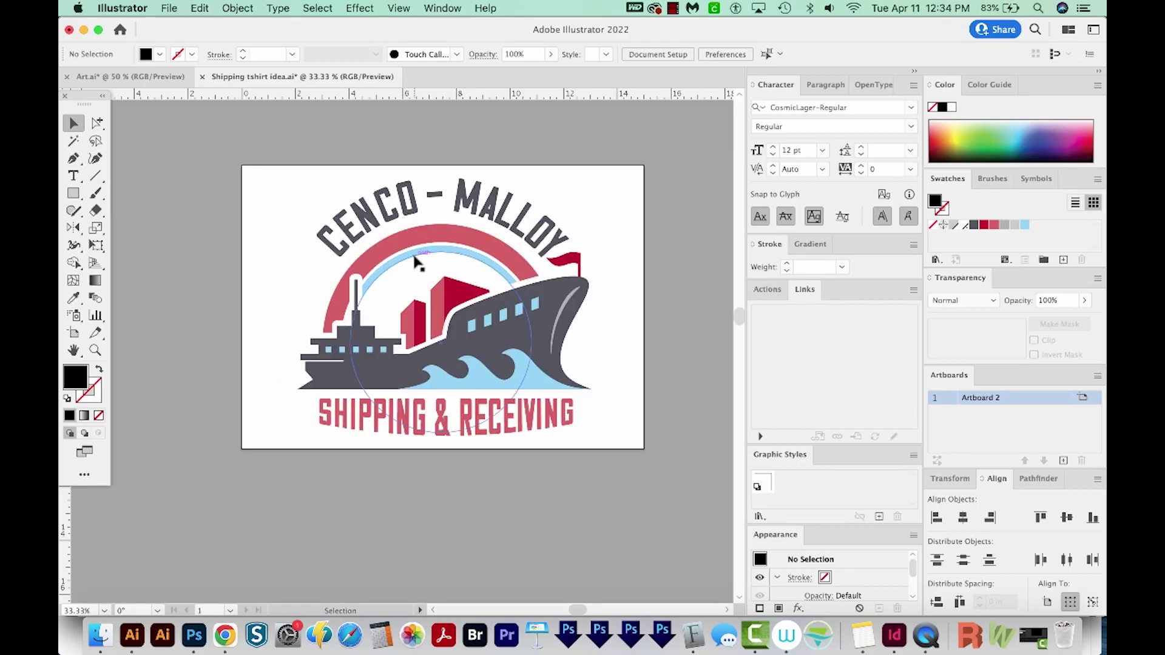
key("super+y")
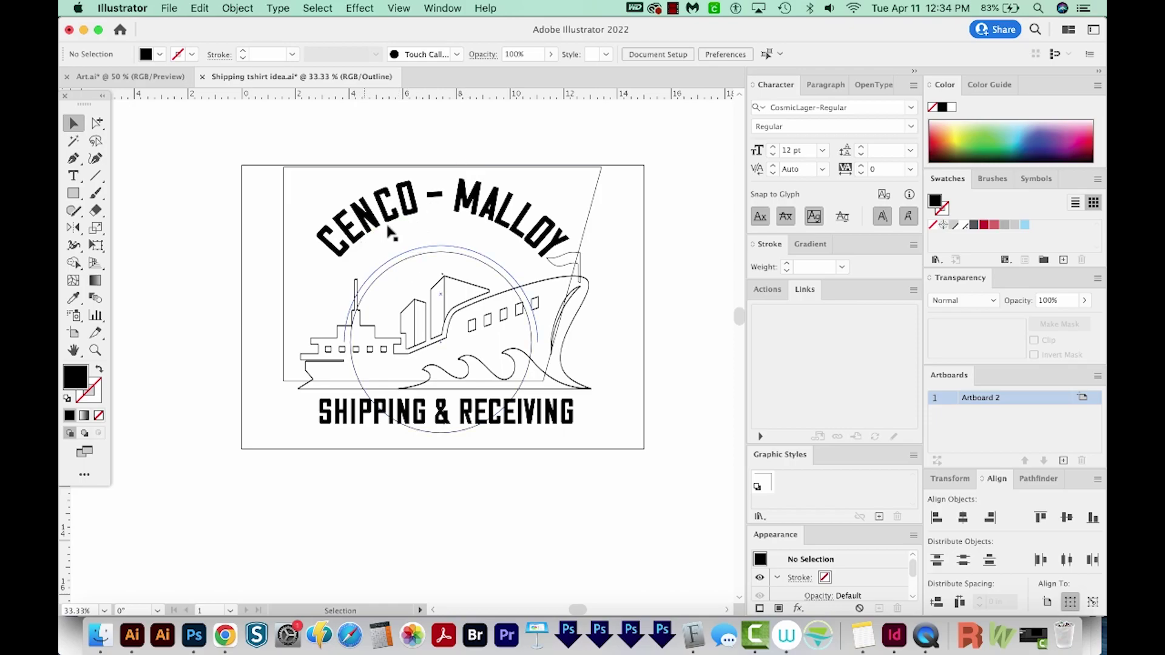
key("super+y")
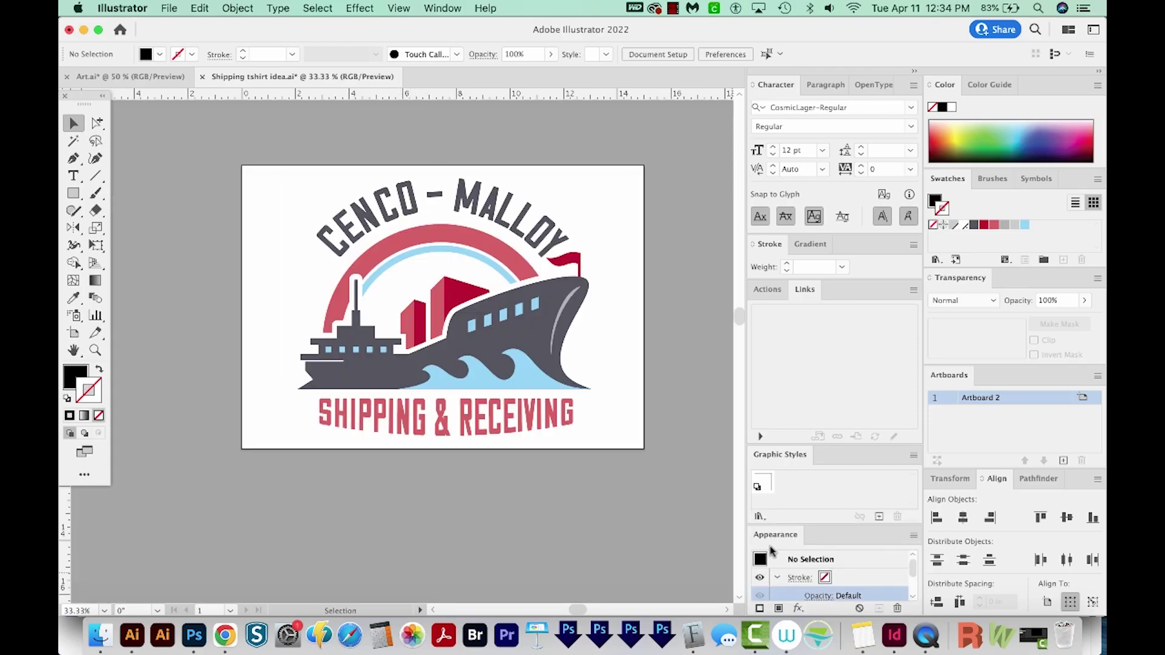
- Inspect the stacked strokes and fill of the circle behind the ship in an enlarged, floating appearance list
left_click_drag(774, 535, 700, 282)
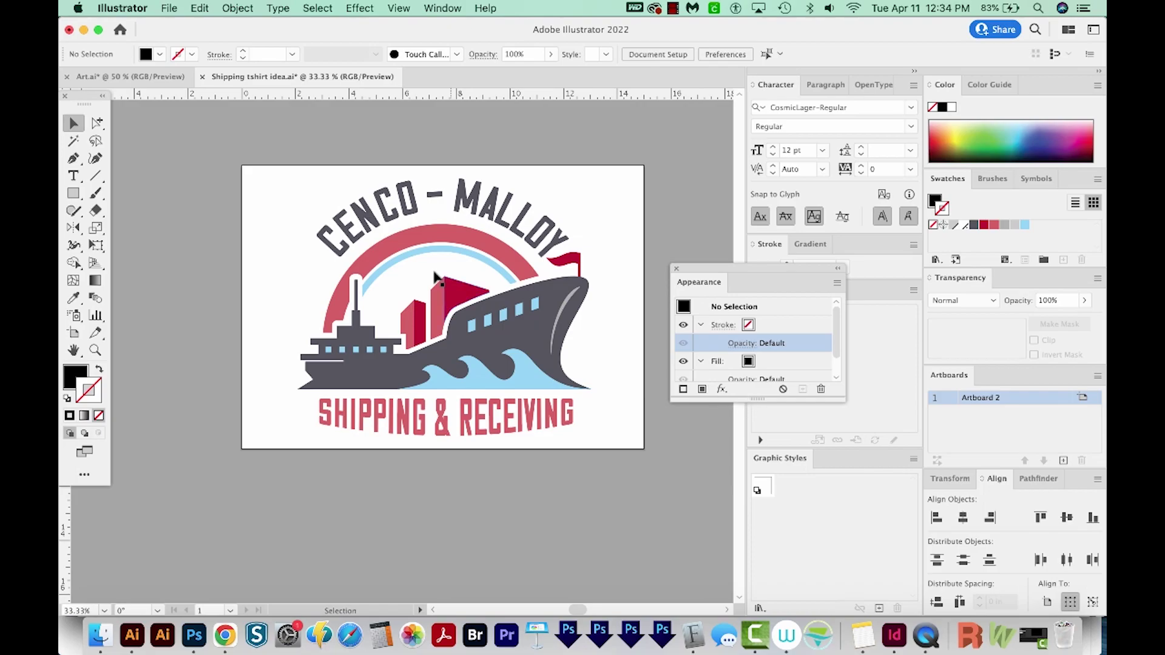
left_click(401, 264)
key("super+shift+a")
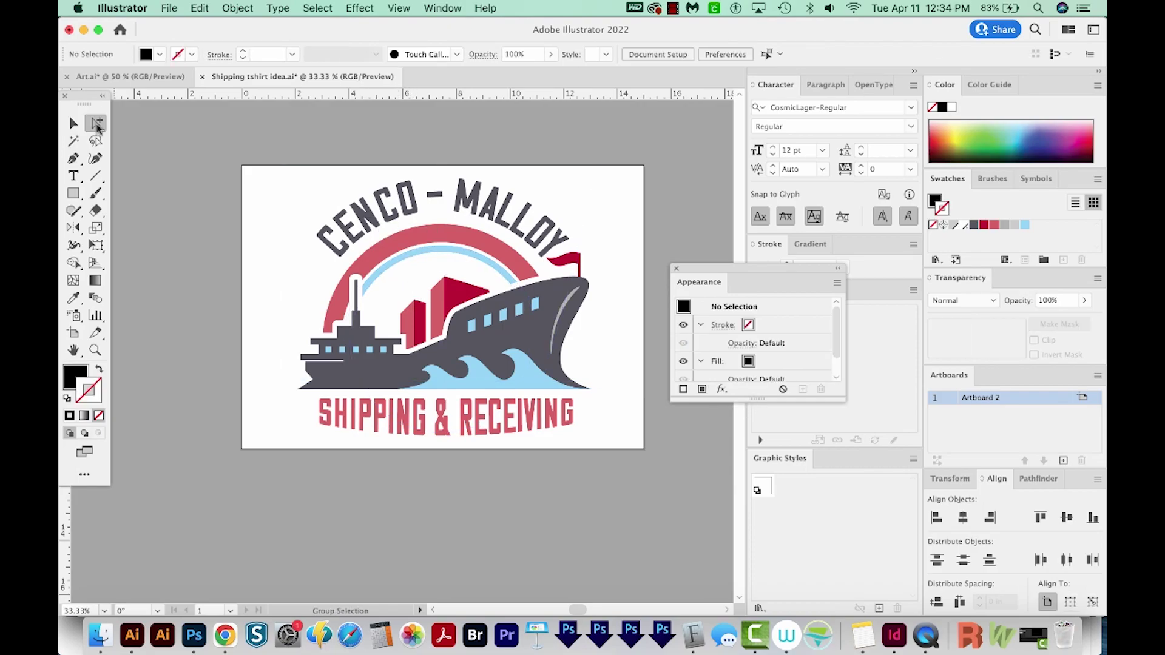
left_click(97, 123)
left_click(410, 277)
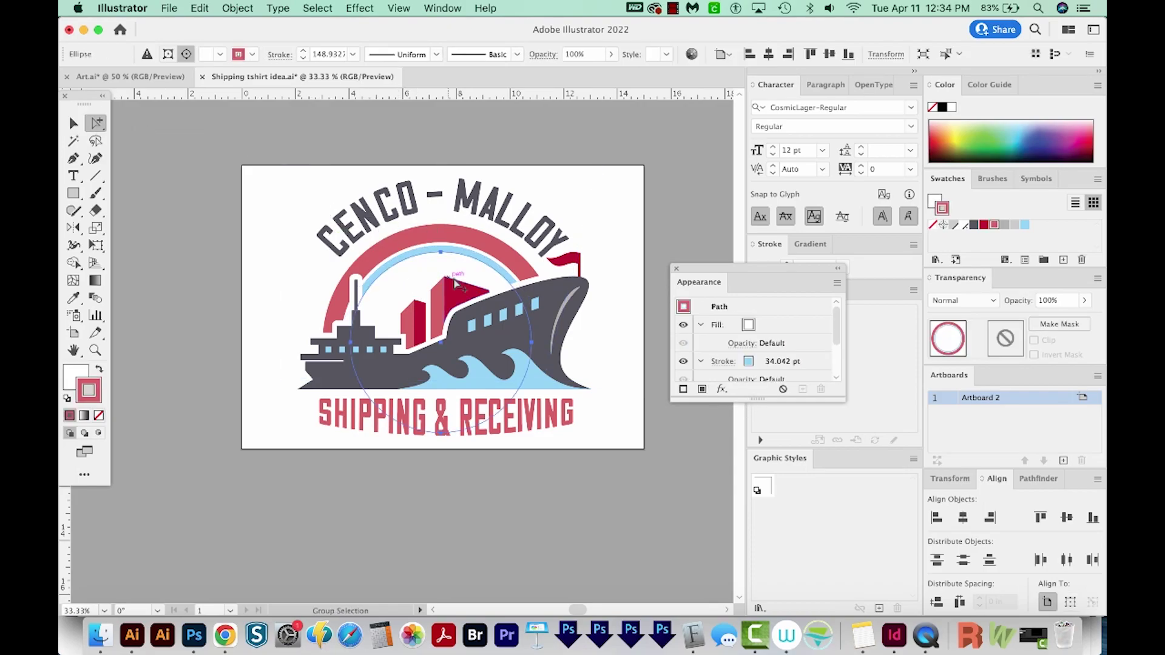
left_click_drag(756, 399, 756, 489)
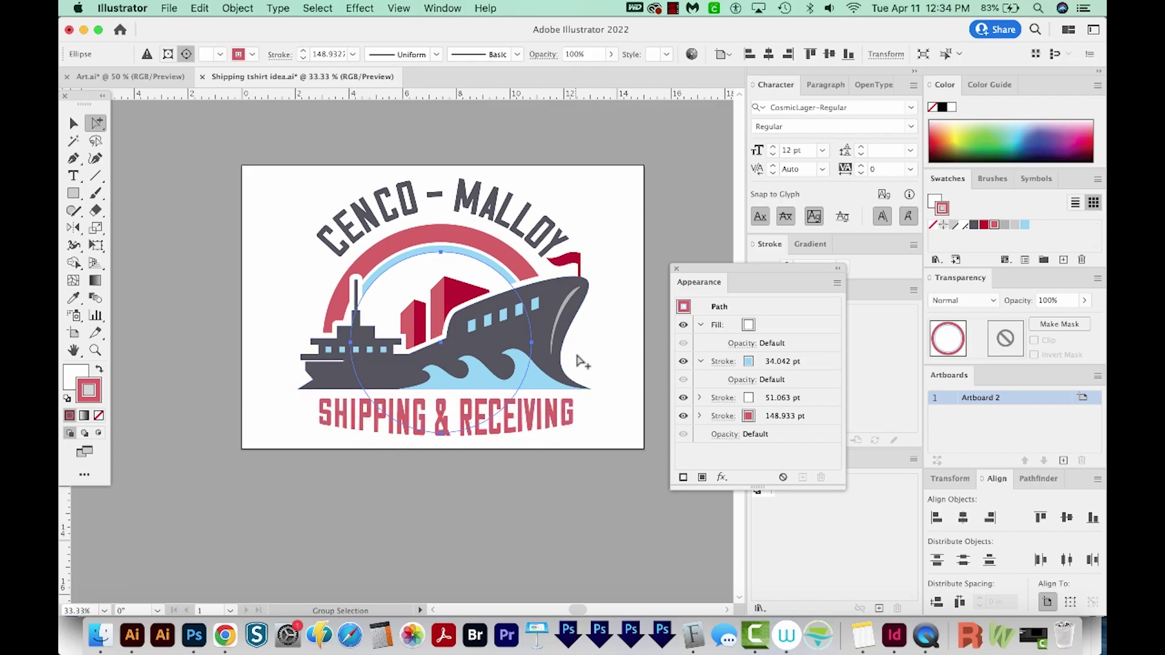
left_click(73, 124)
left_click(161, 204)
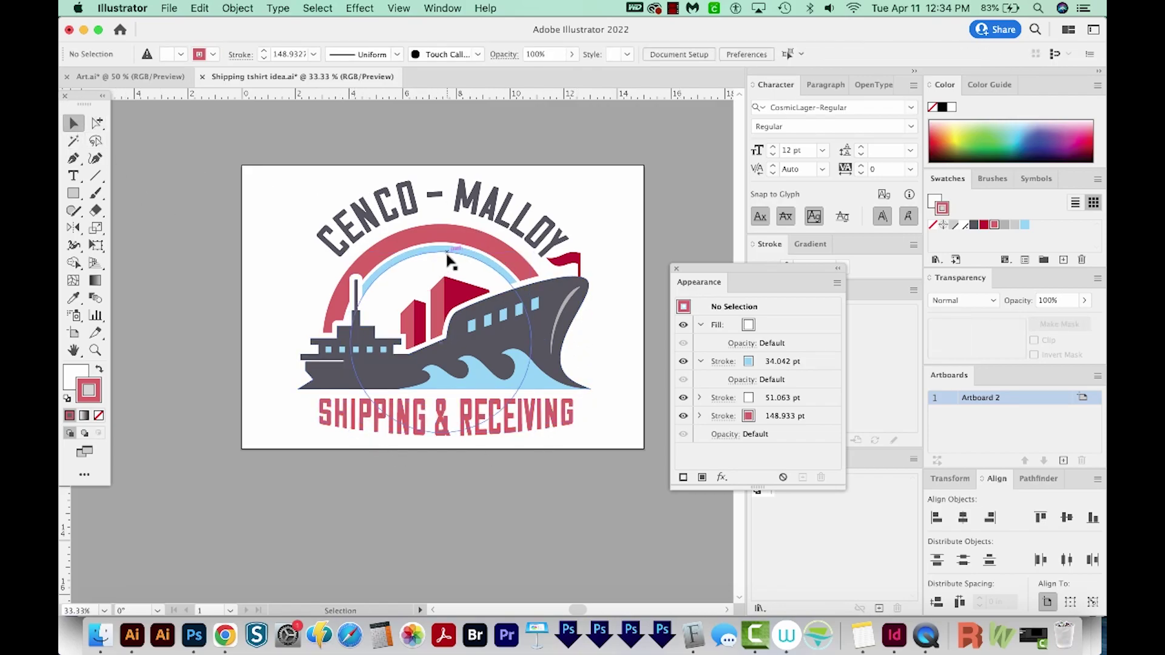
left_click(446, 254)
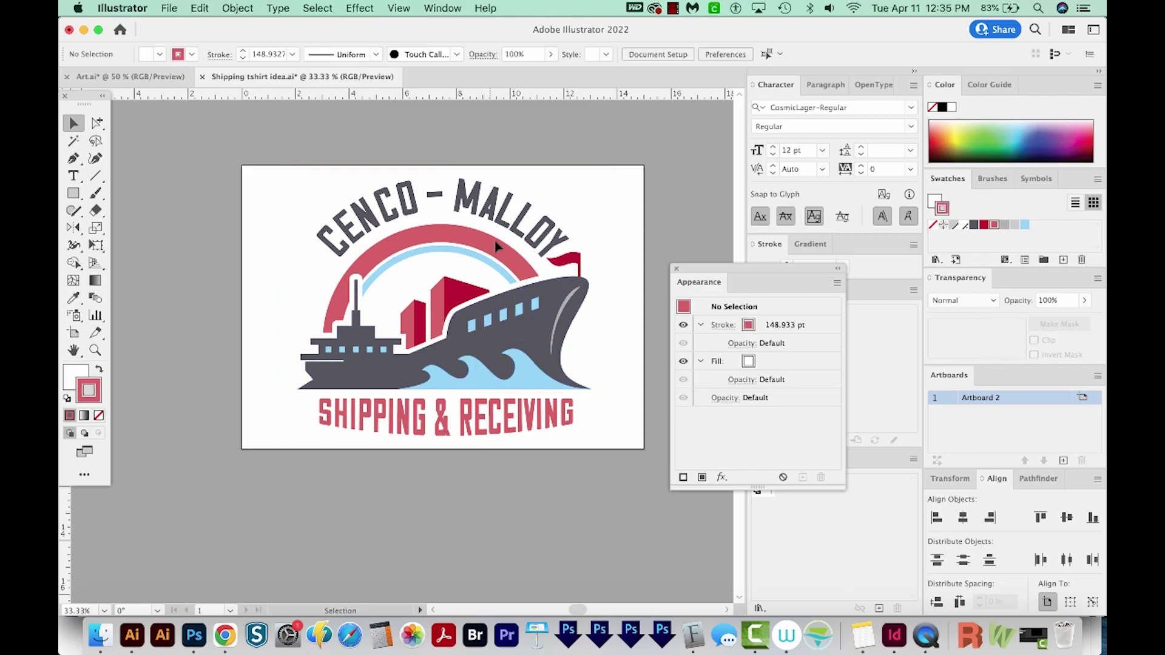
- Select all the artwork and save the document under the new name "Shipping tshirt idea exp.ai"
key("super+a")
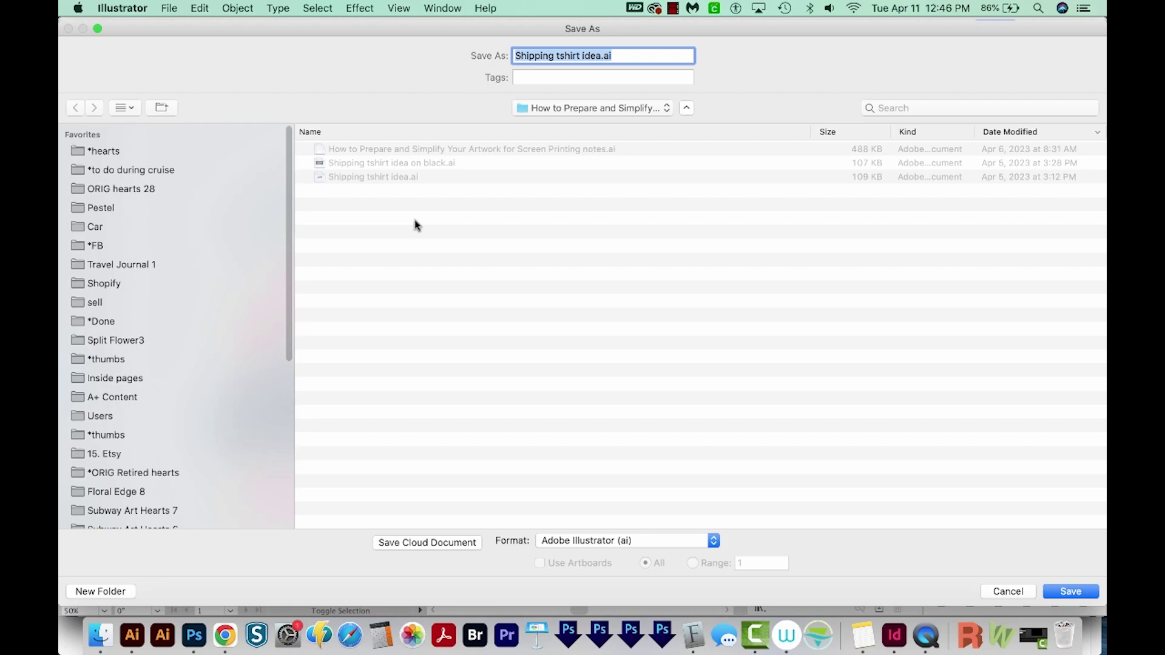
left_click(602, 55)
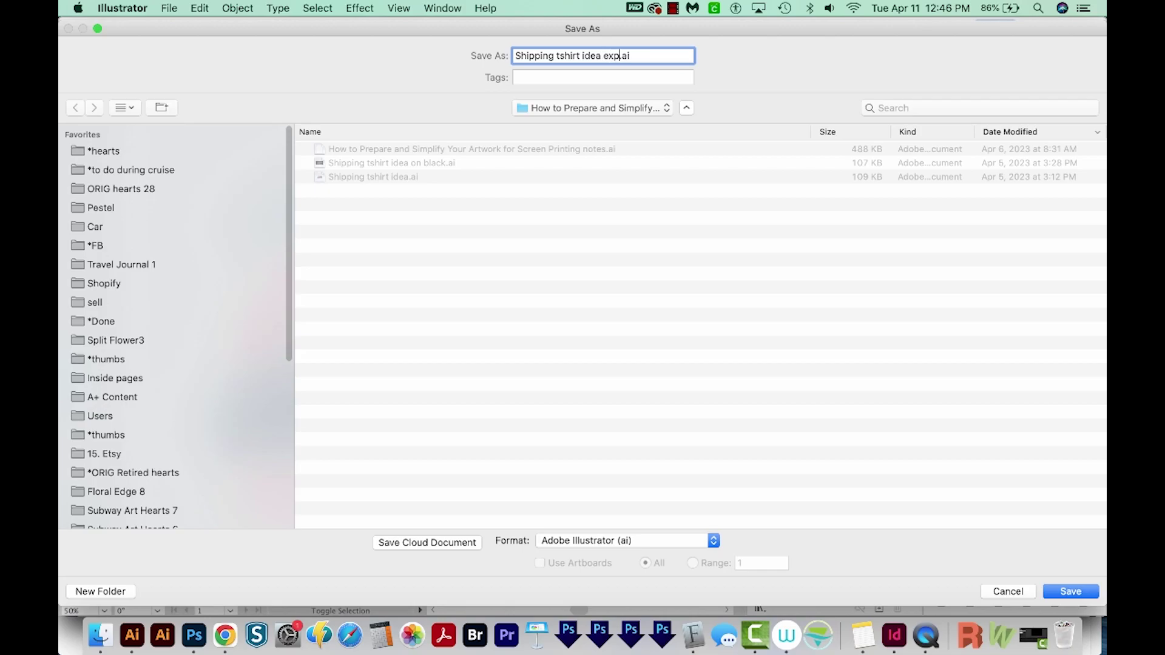
type("exp")
key("Return")
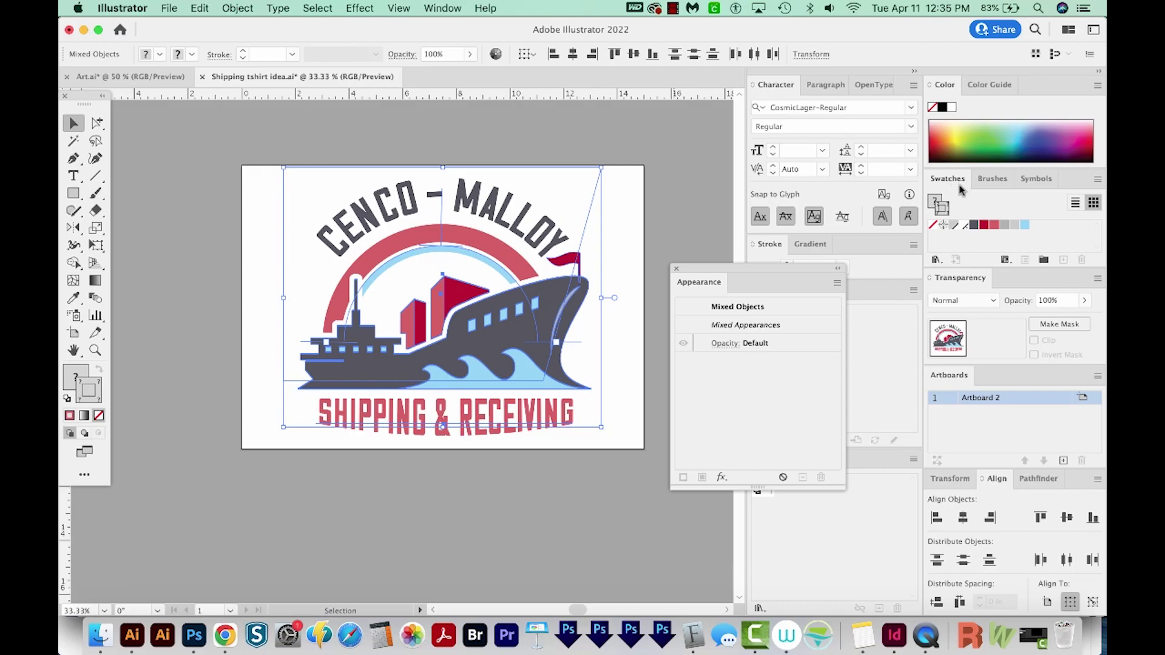
- Put away the floating appearance list and show the swatches in Small List View, detached and enlarged
left_click(676, 269)
left_click(432, 11)
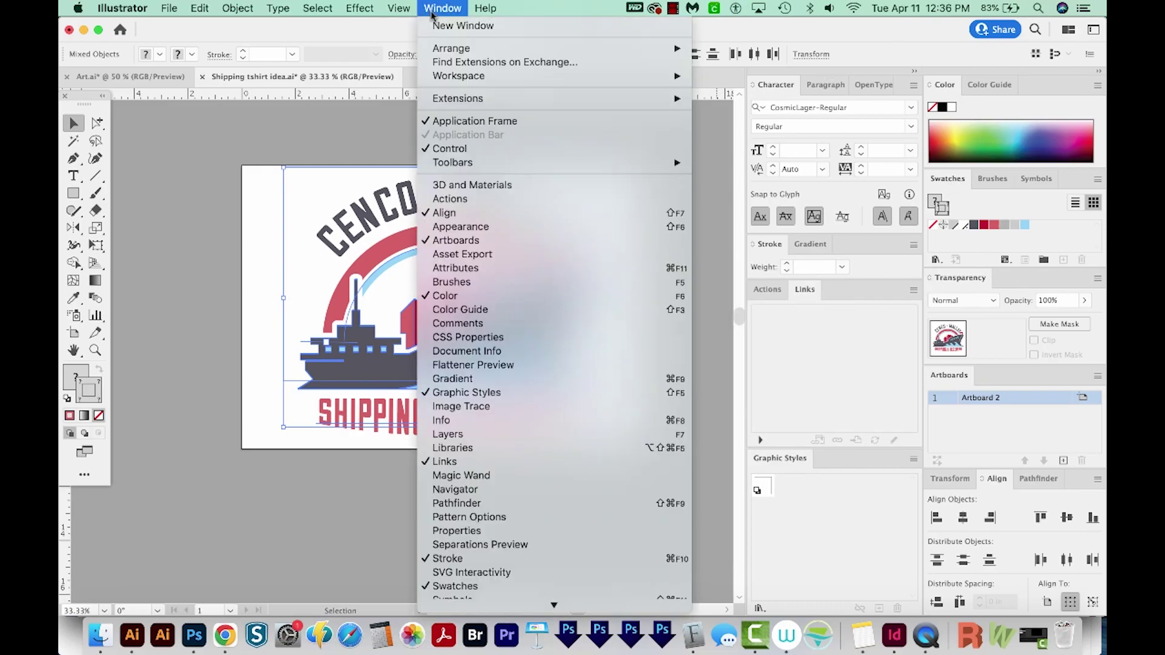
mouse_move(480, 605)
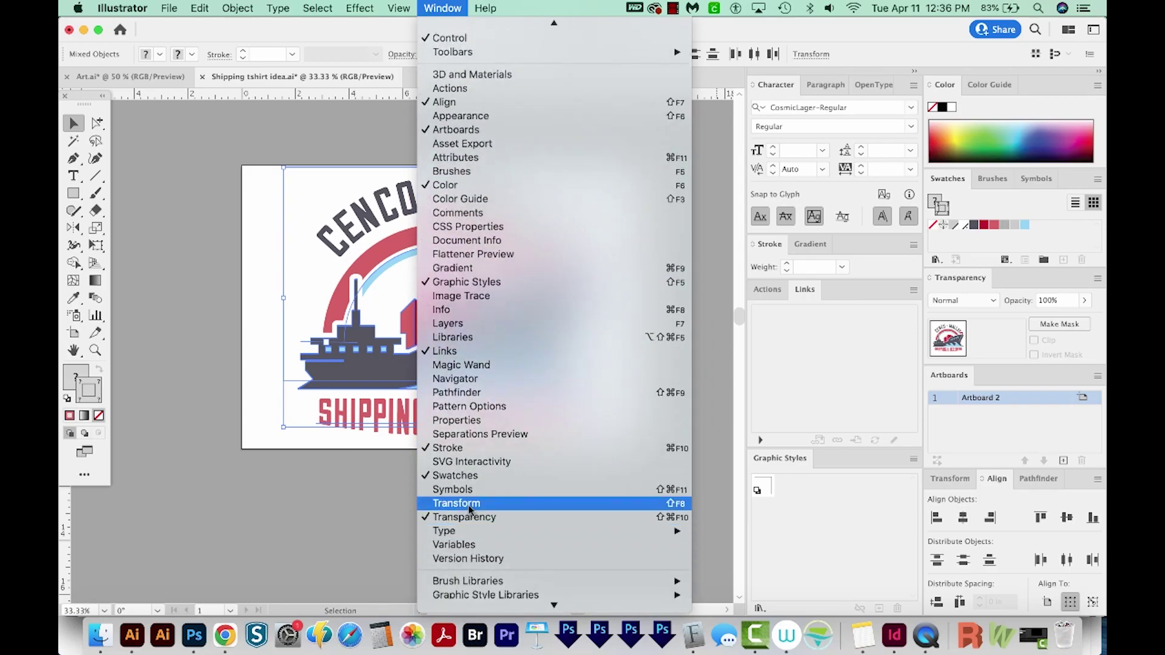
left_click(1063, 238)
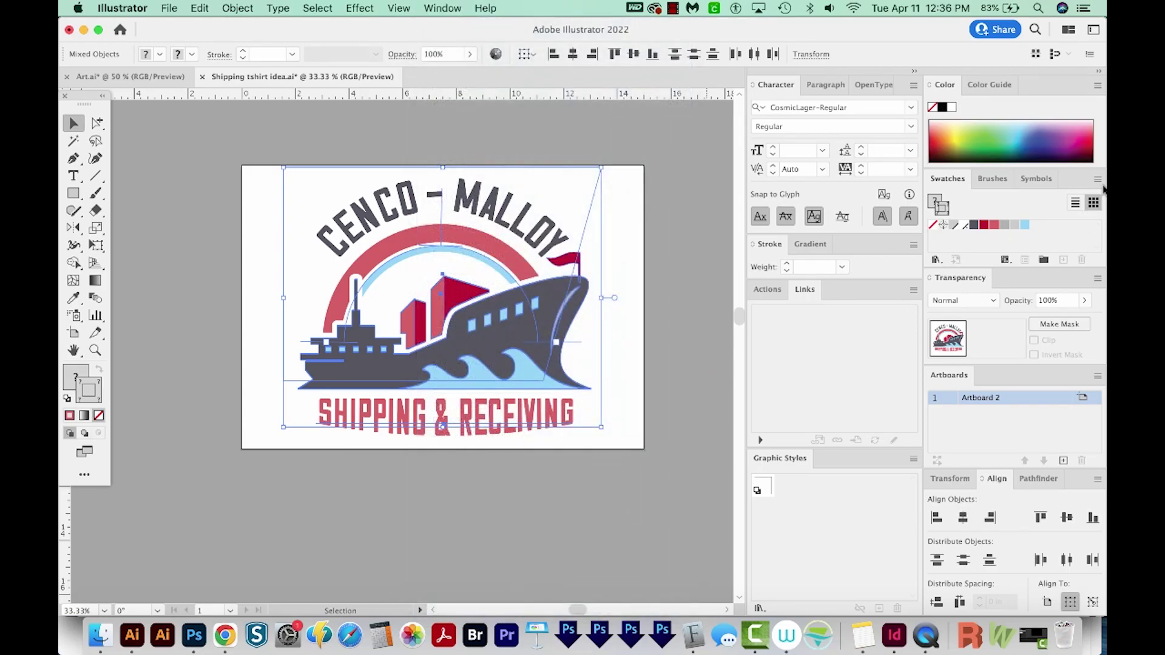
left_click(1098, 179)
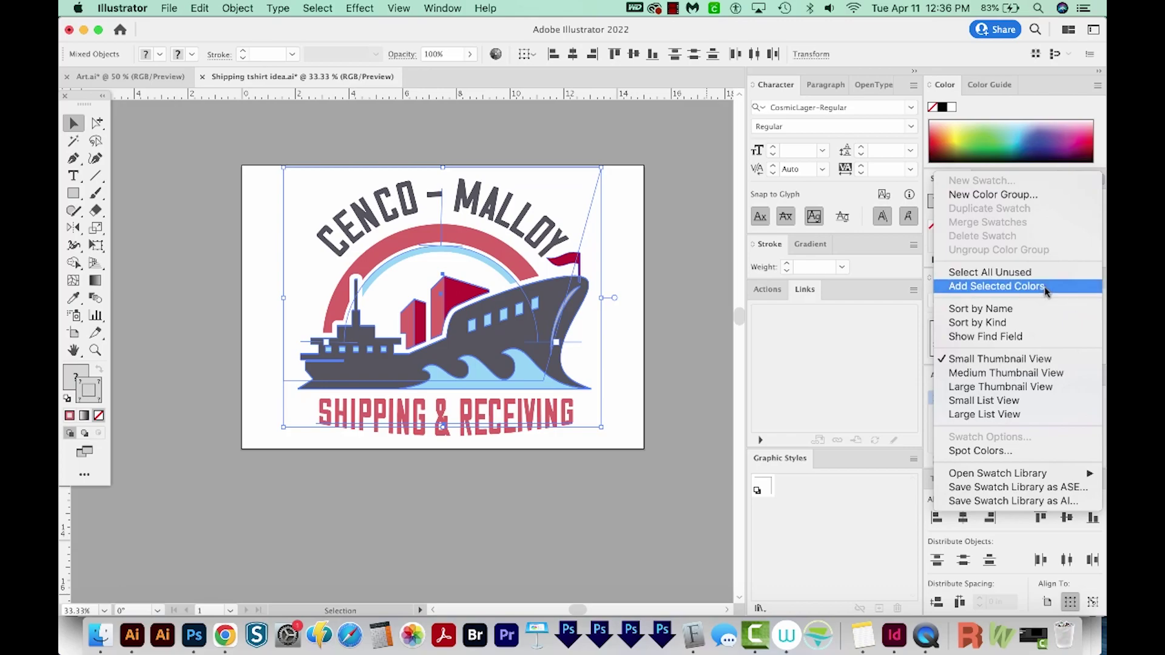
left_click(984, 401)
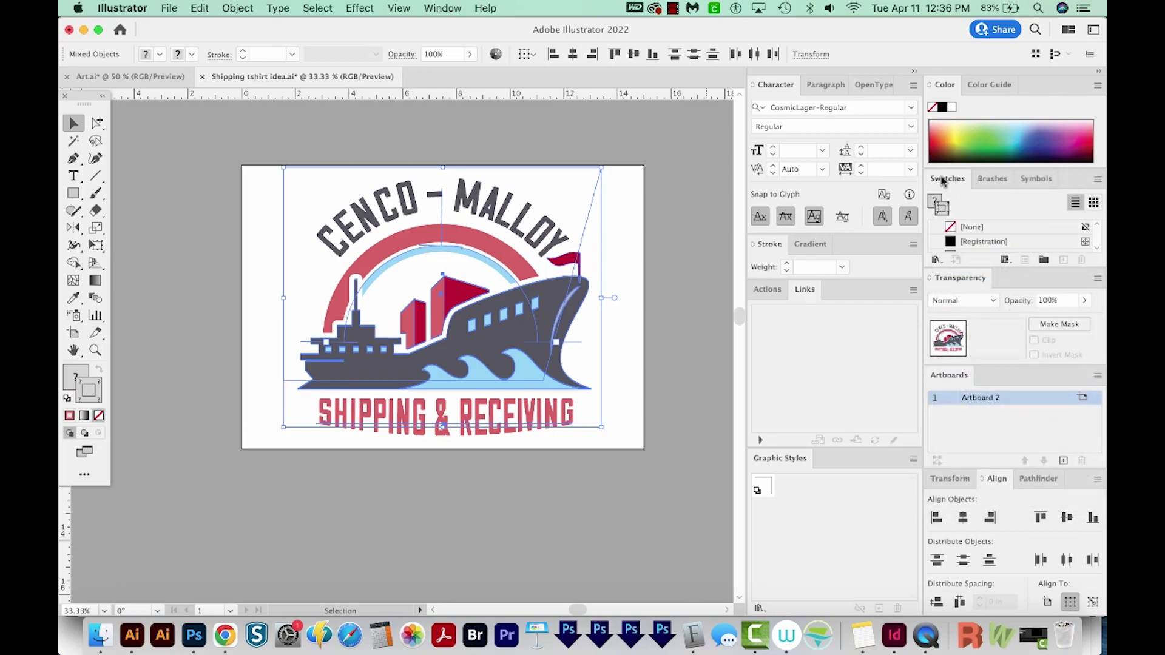
left_click_drag(945, 179, 683, 119)
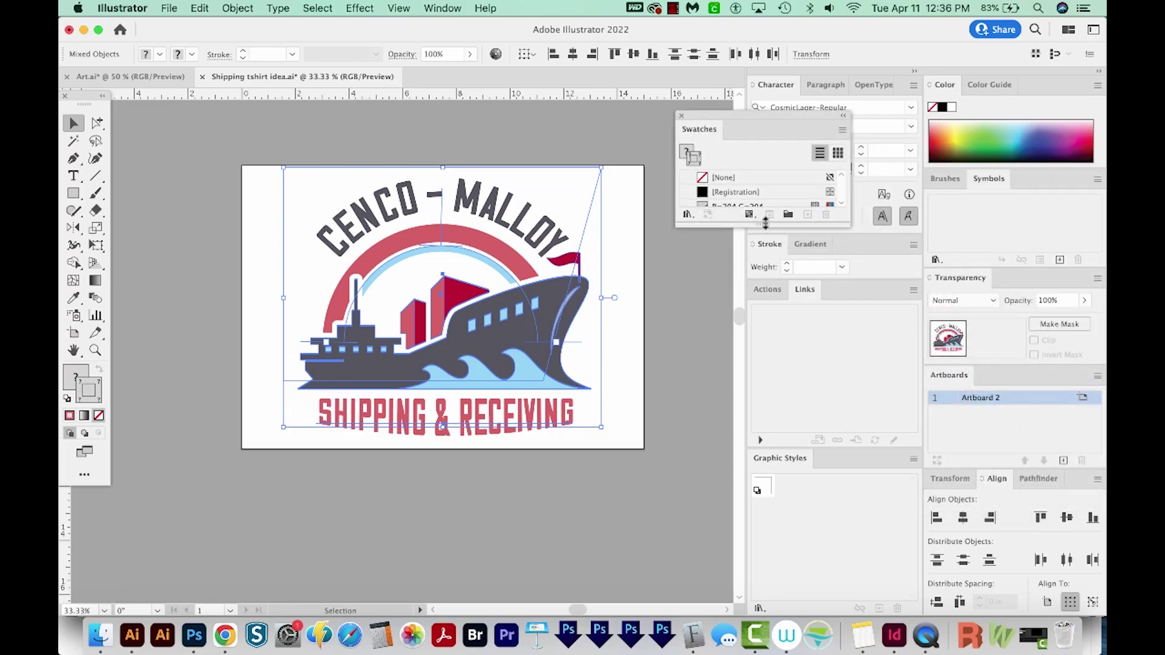
left_click_drag(766, 219, 772, 488)
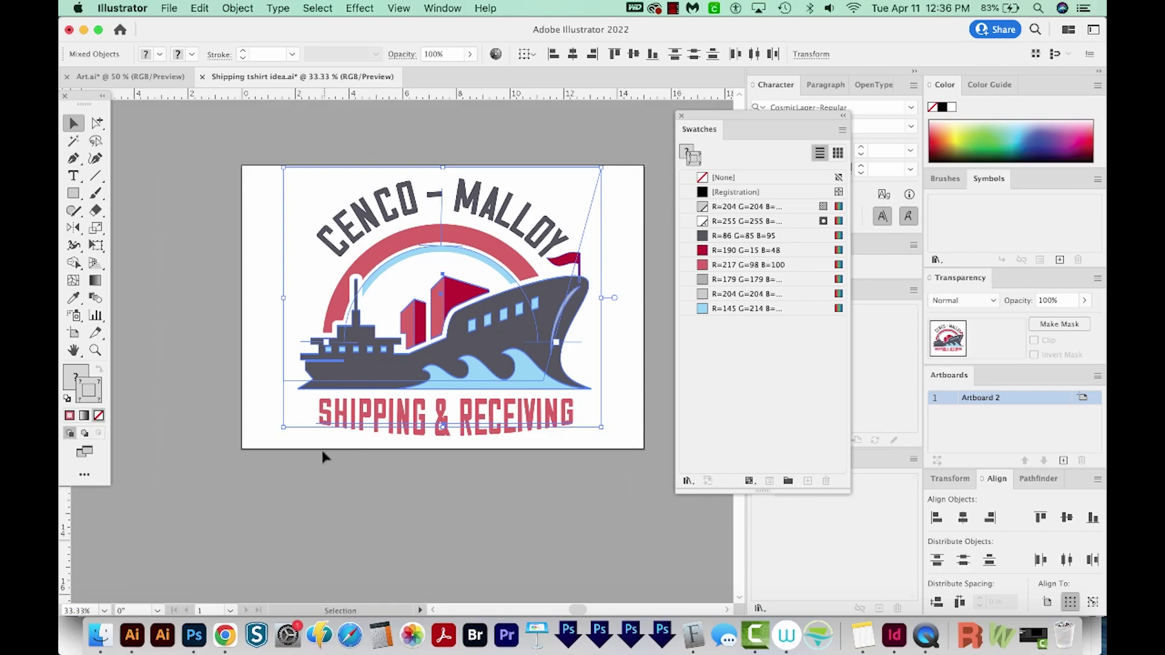
- Create Color Group 1 from the selected artwork, converting process colors to global and including swatches for tints, and deselect the artwork
left_click(787, 481)
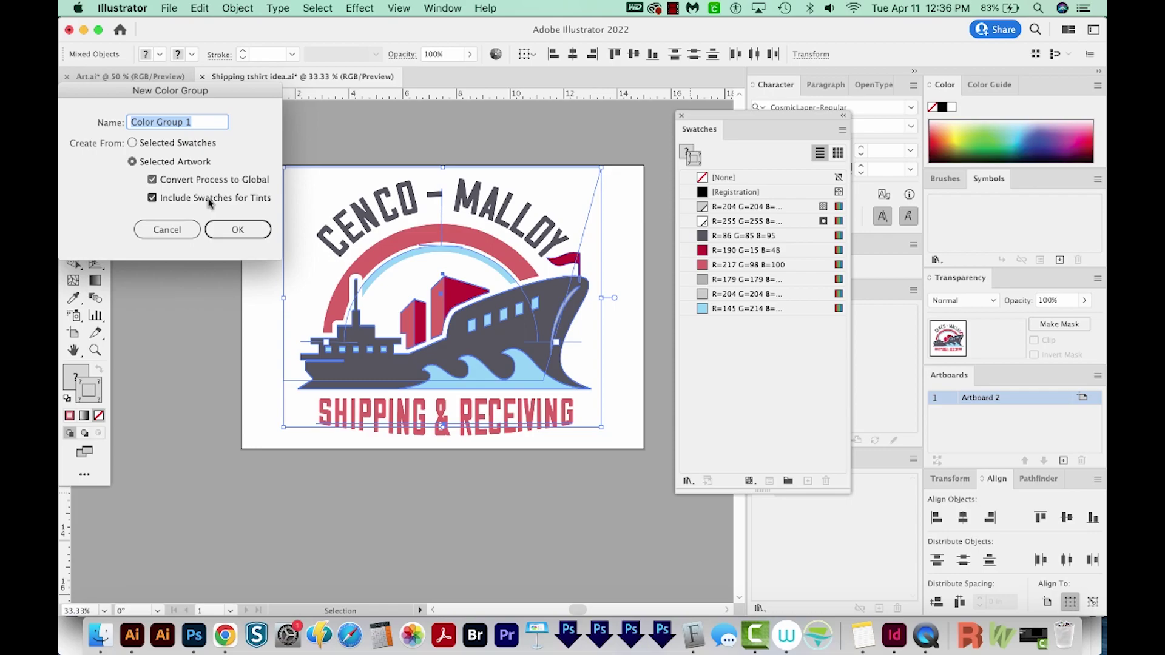
left_click(238, 228)
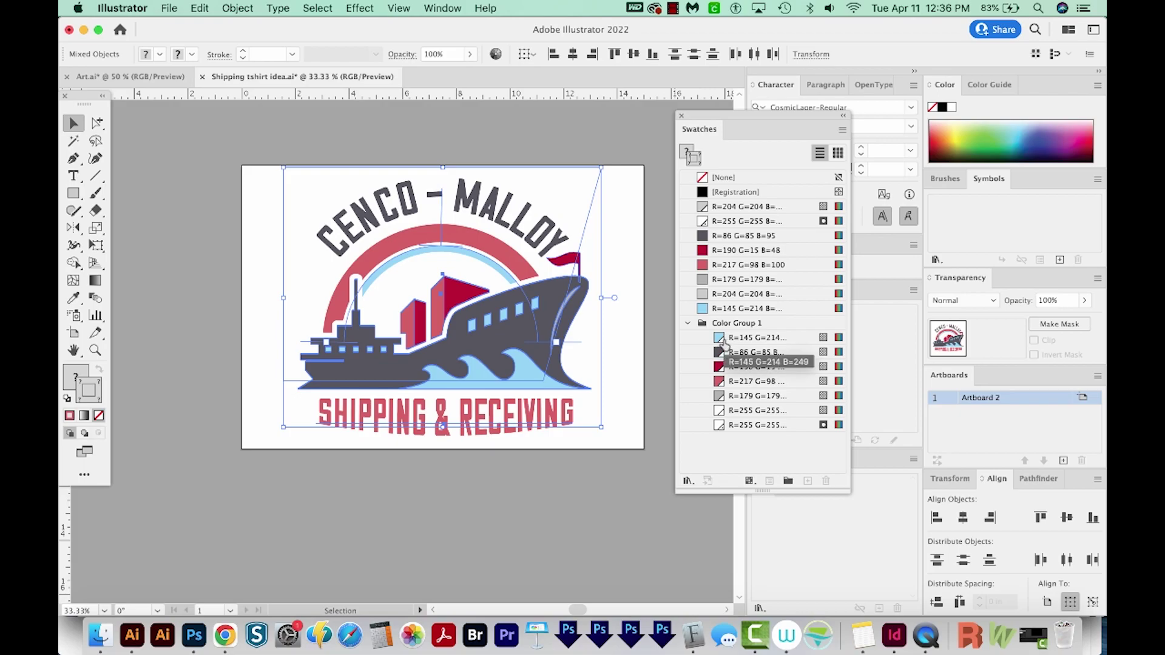
left_click(613, 482)
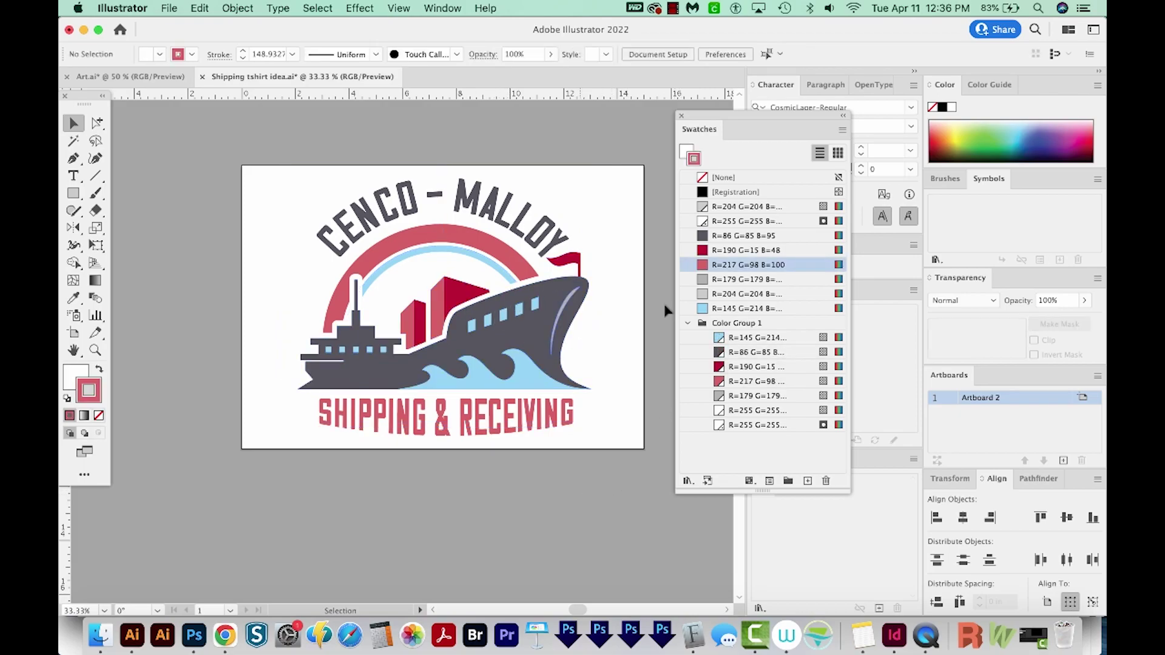
- Change the light blue swatch in Color Group 1 to a spot color and name it "Light Blue"
double_click(795, 343)
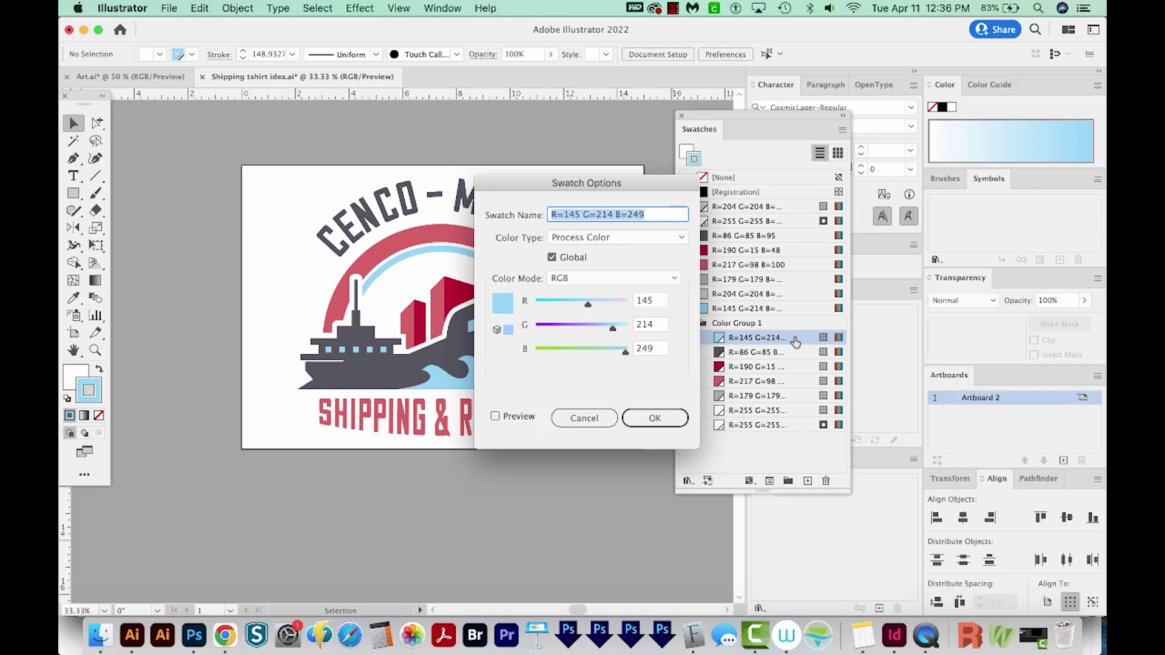
left_click(598, 239)
left_click(593, 266)
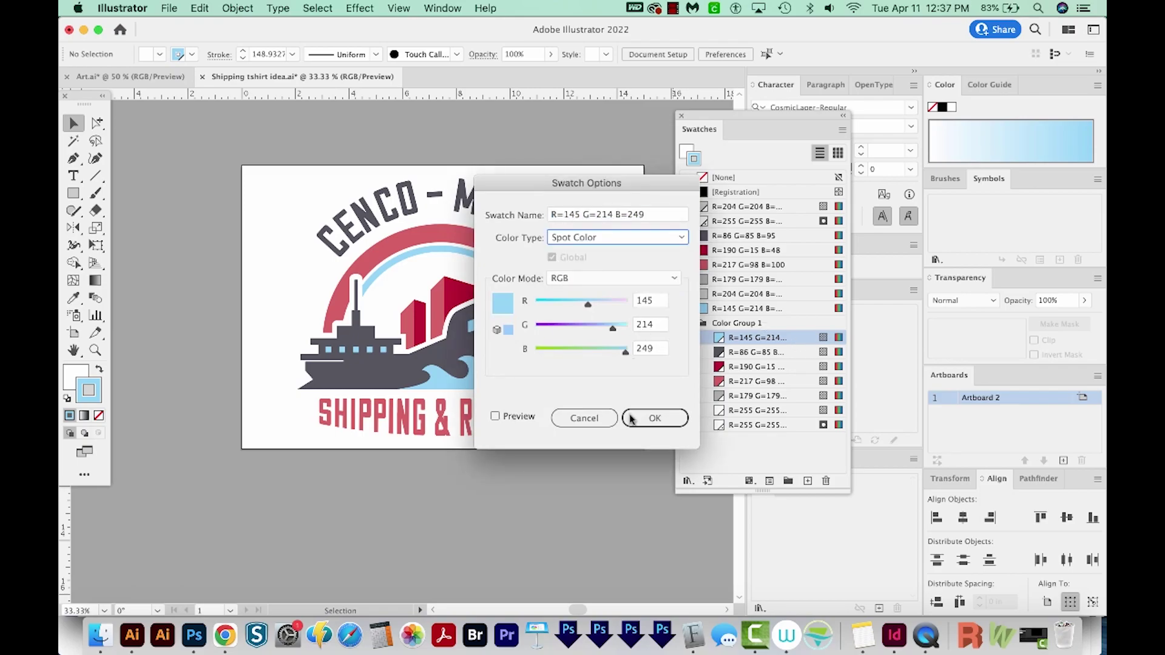
left_click(657, 418)
left_click_drag(650, 216, 389, 176)
type("Li")
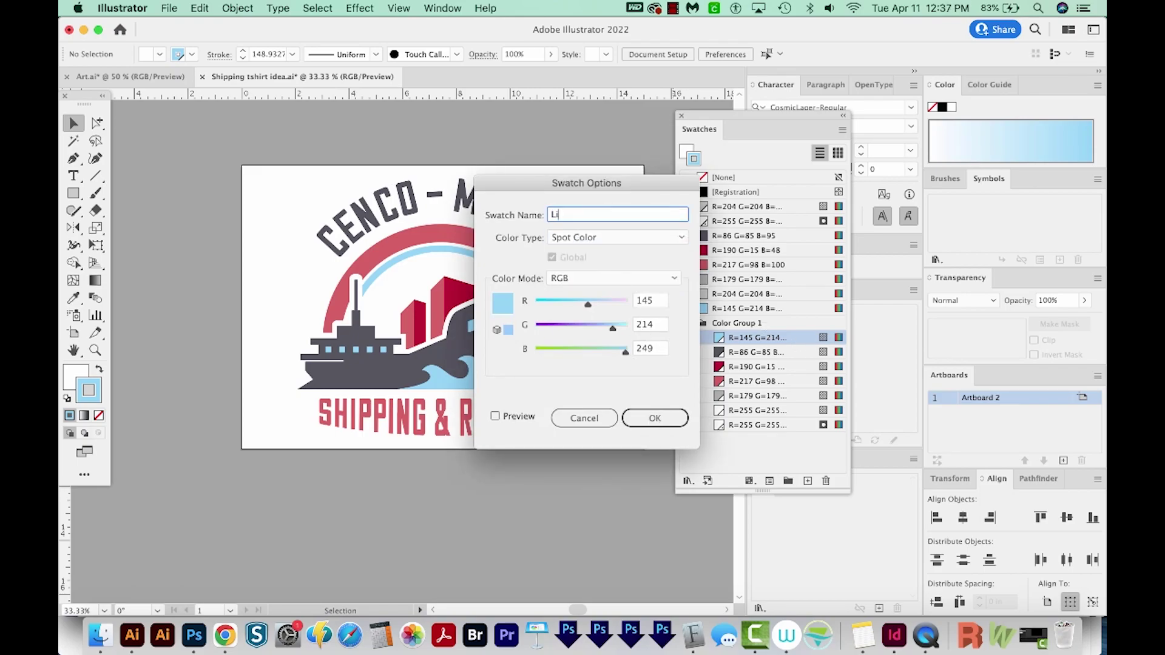
type("ght Blue")
key("Return")
- Change the dark grey swatch in Color Group 1 to a spot color and name it "Dark Grey"
double_click(756, 352)
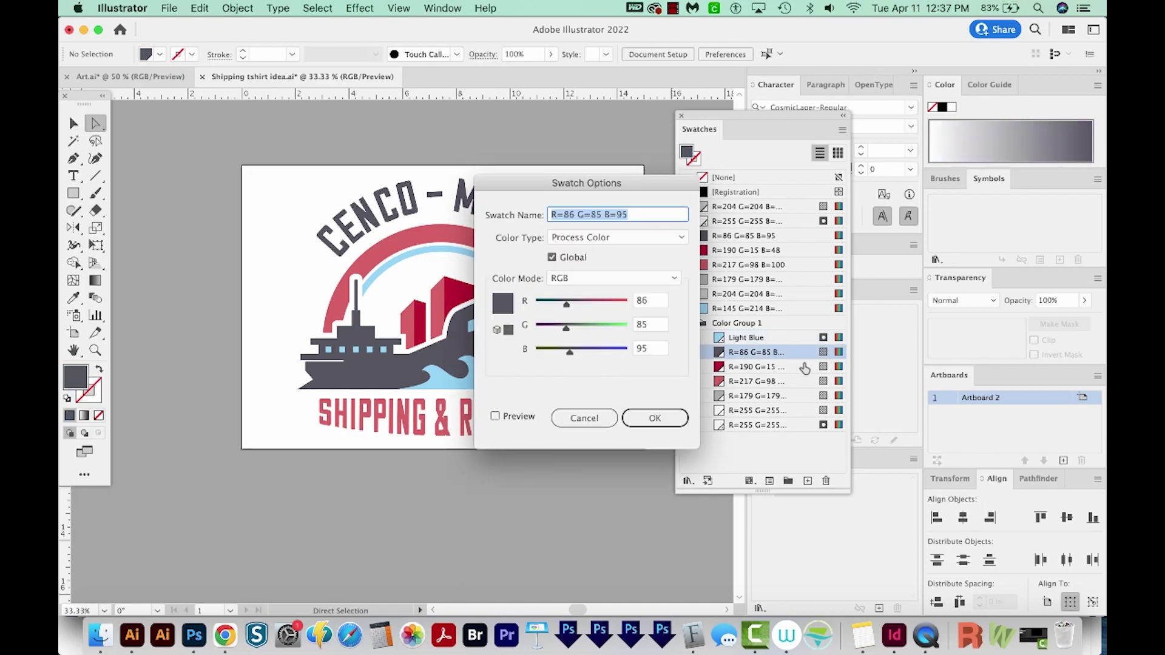
left_click(585, 238)
left_click(579, 270)
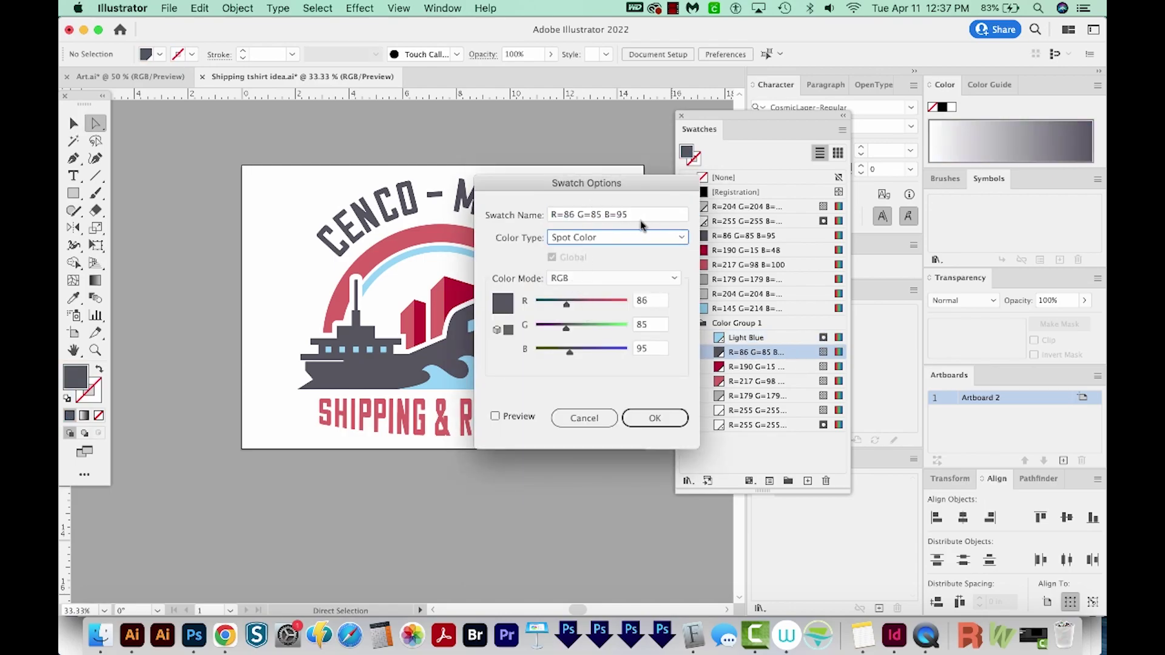
key("shift+Tab")
type("Dark")
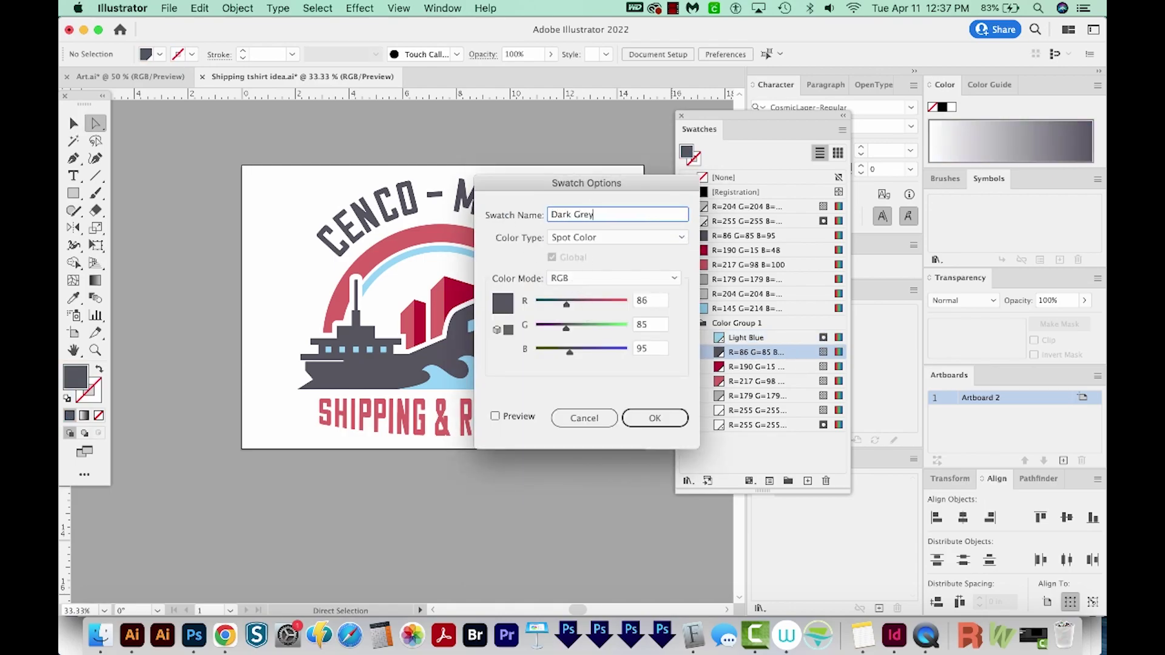
key("Return")
- Name the dark red swatch in Color Group 1 "Dark Red" and change it to a spot color
double_click(758, 367)
type("Dark Red")
left_click(625, 237)
left_click(593, 261)
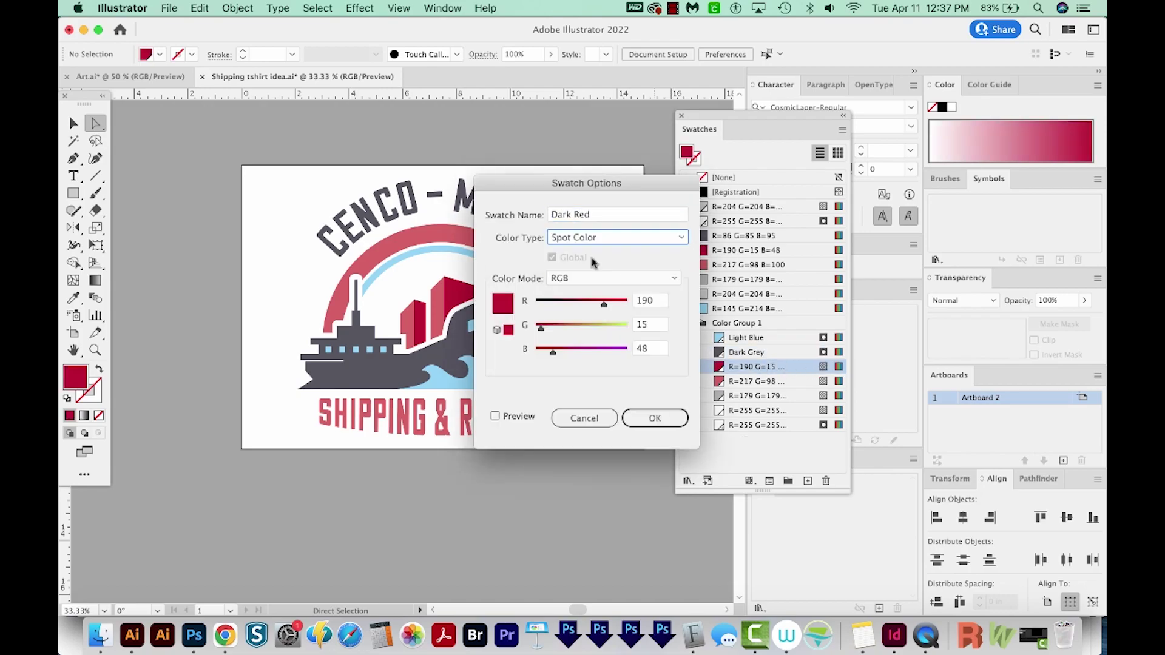
key("Return")
- Name the lighter red swatch in Color Group 1 "Light Red" and make it a spot color
double_click(783, 382)
type("Light Red")
left_click(625, 238)
left_click(593, 260)
key("Return")
- Rename the grey R=179 swatch in Color Group 1 as "Light Grey" and change it to a spot color
left_click(778, 393)
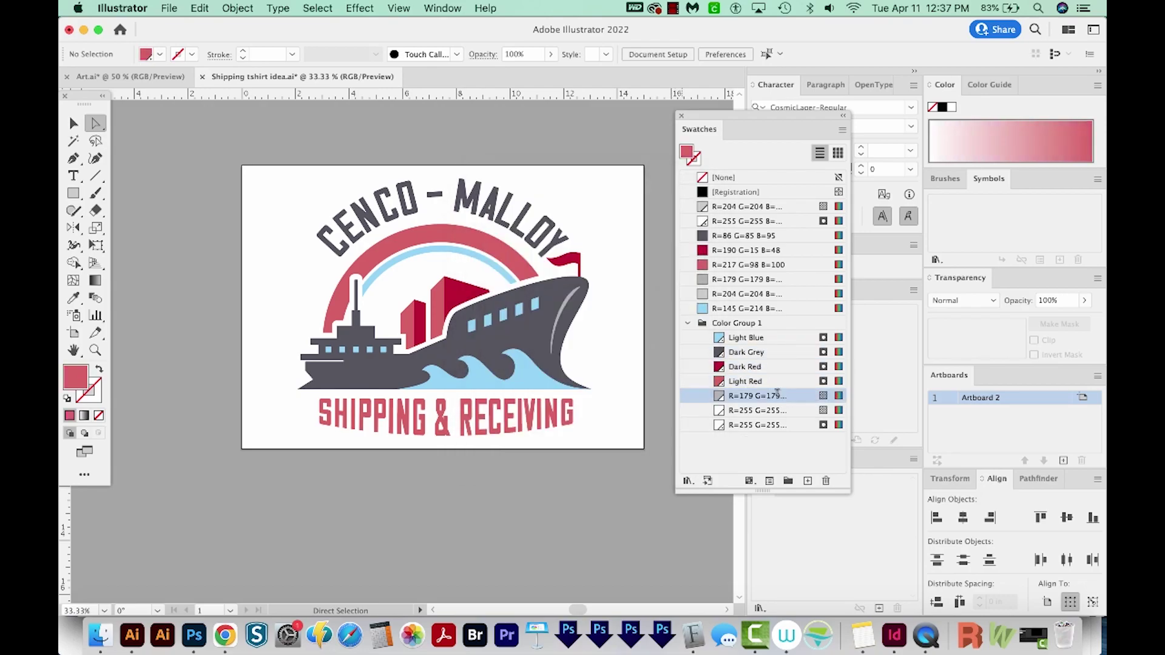
double_click(777, 394)
type("Light Grey")
key("Return")
double_click(780, 398)
left_click(625, 237)
left_click(594, 261)
left_click(656, 417)
- Rename the process white swatch in Color Group 1 as "White", change it to a spot color, and deselect it
double_click(773, 411)
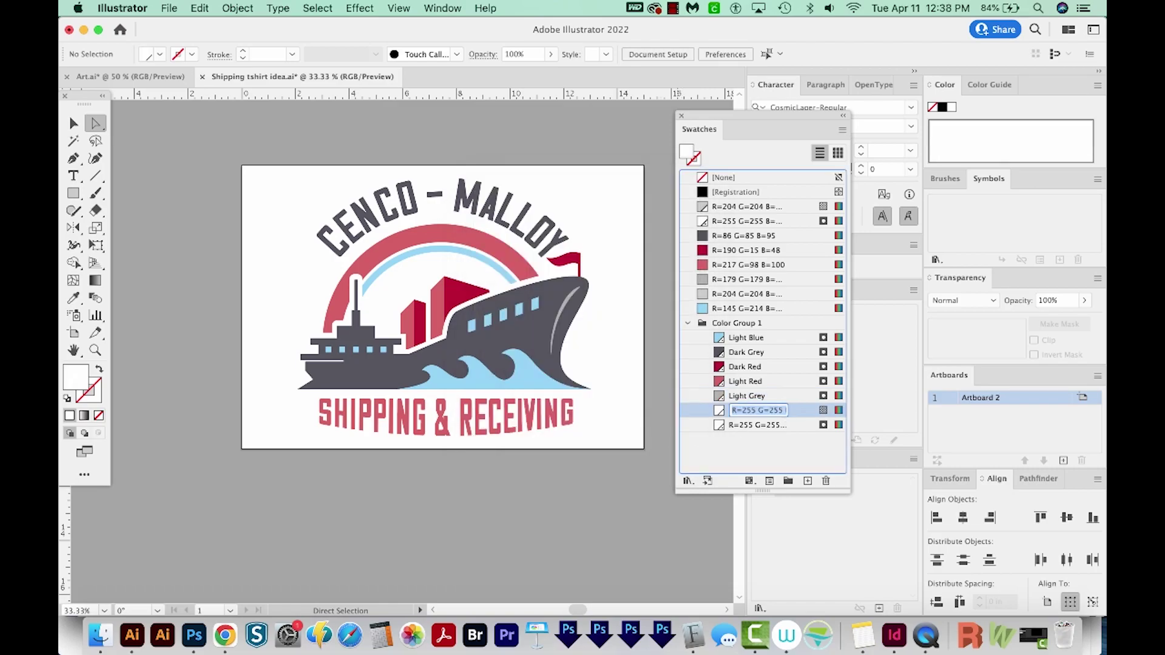
type("White")
key("Return")
double_click(774, 411)
left_click(573, 235)
left_click(582, 261)
left_click(655, 417)
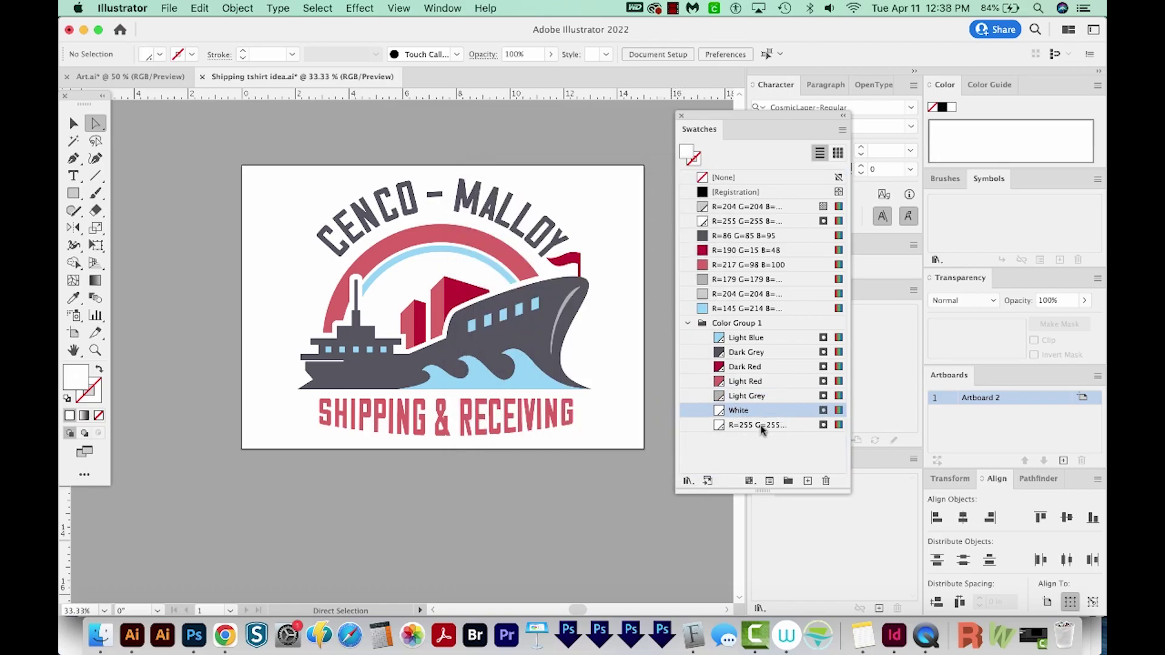
left_click(752, 449)
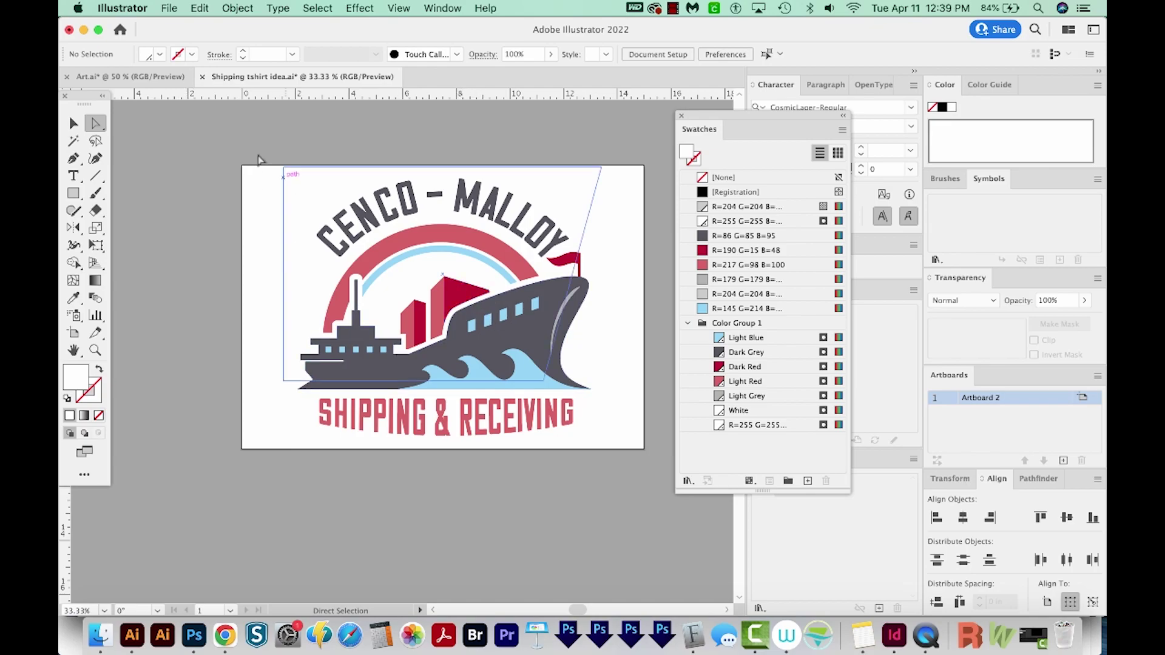
- Select all the artwork, expand its appearance, and expand it with Object, Fill and Stroke included
key("v")
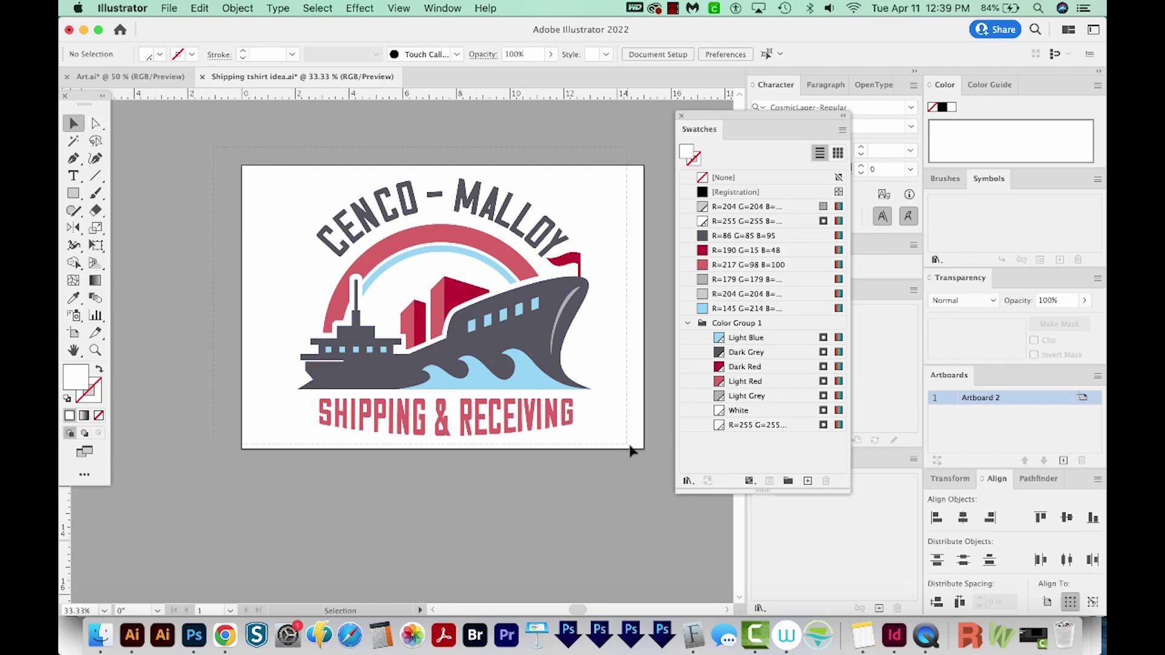
key("super+a")
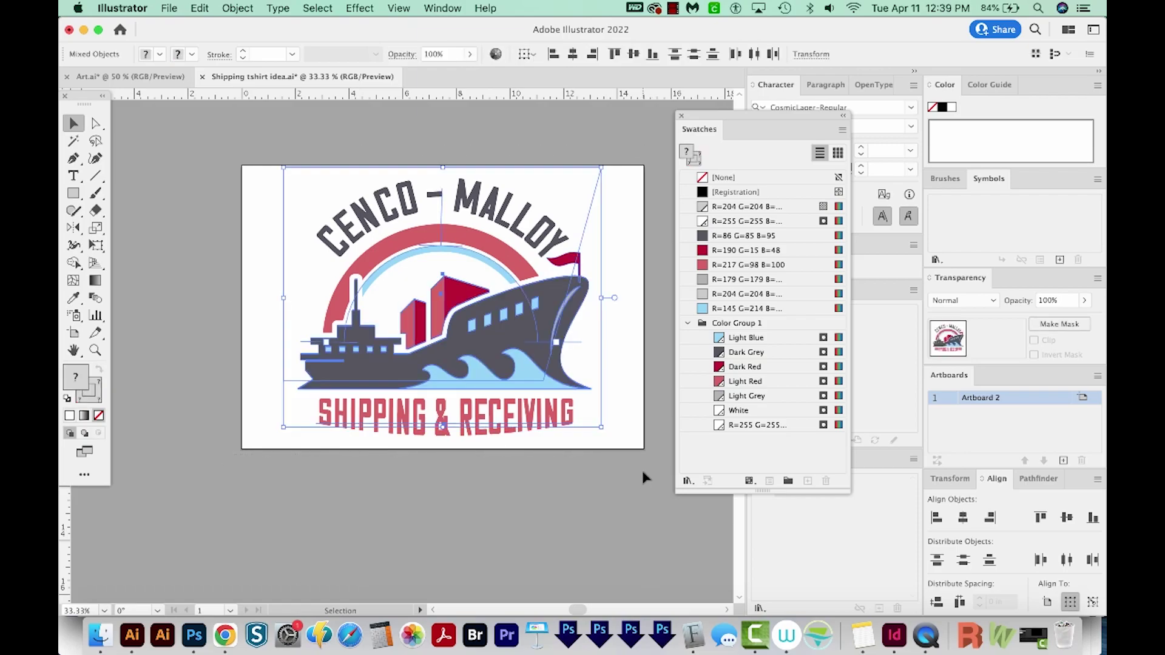
left_click(237, 8)
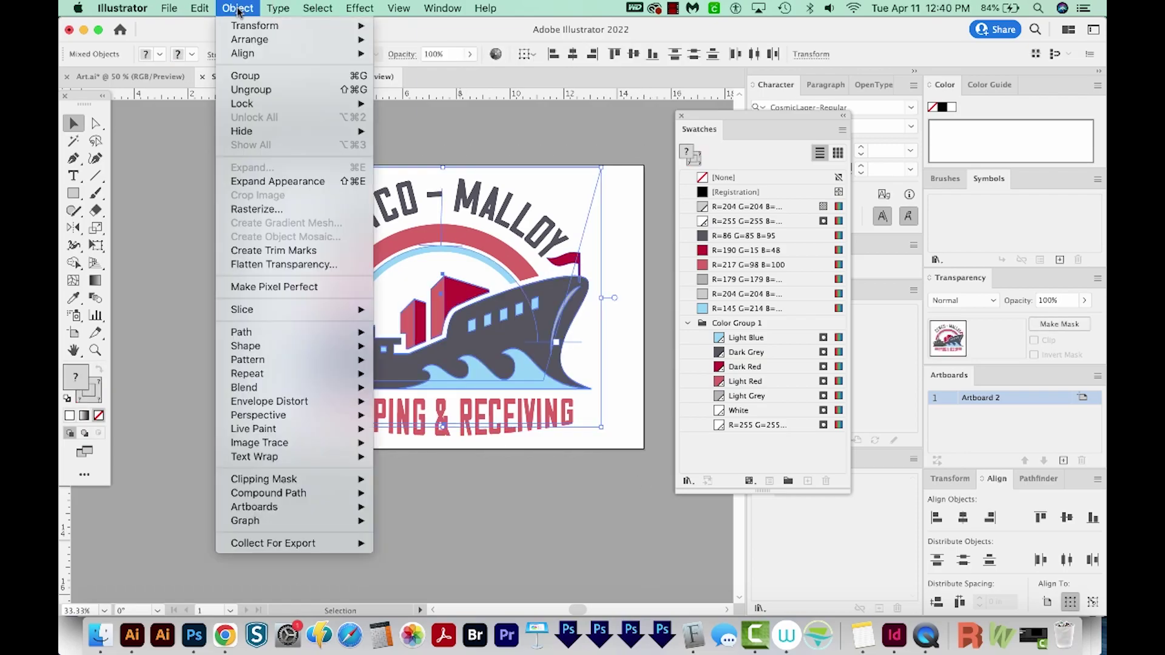
left_click(308, 182)
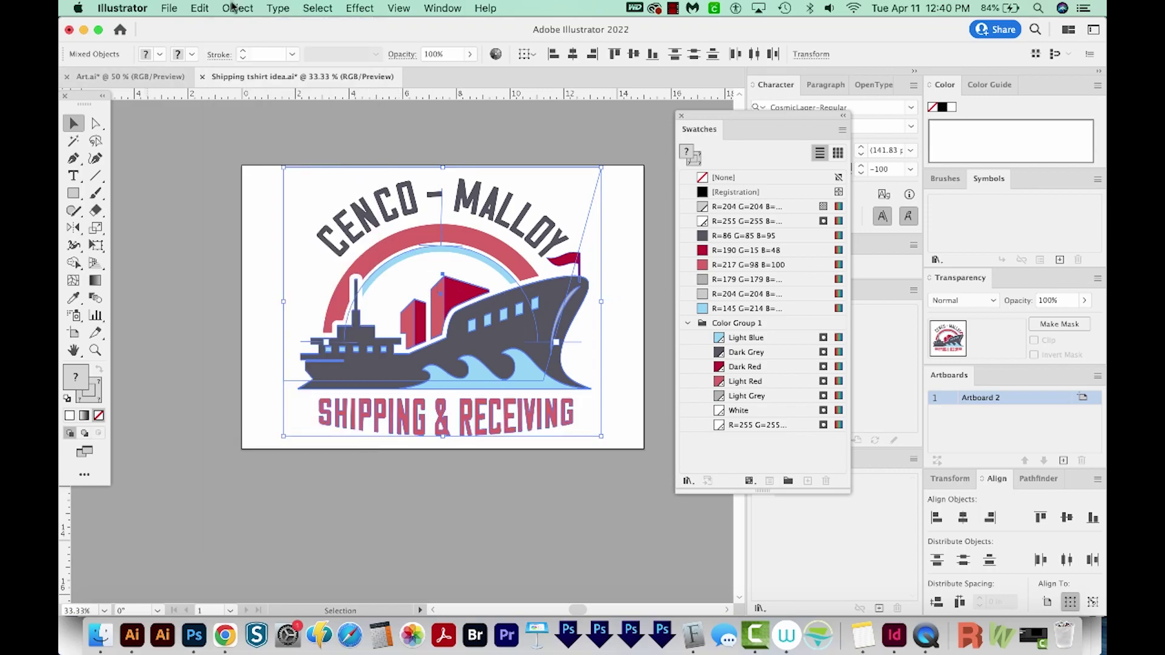
left_click(232, 9)
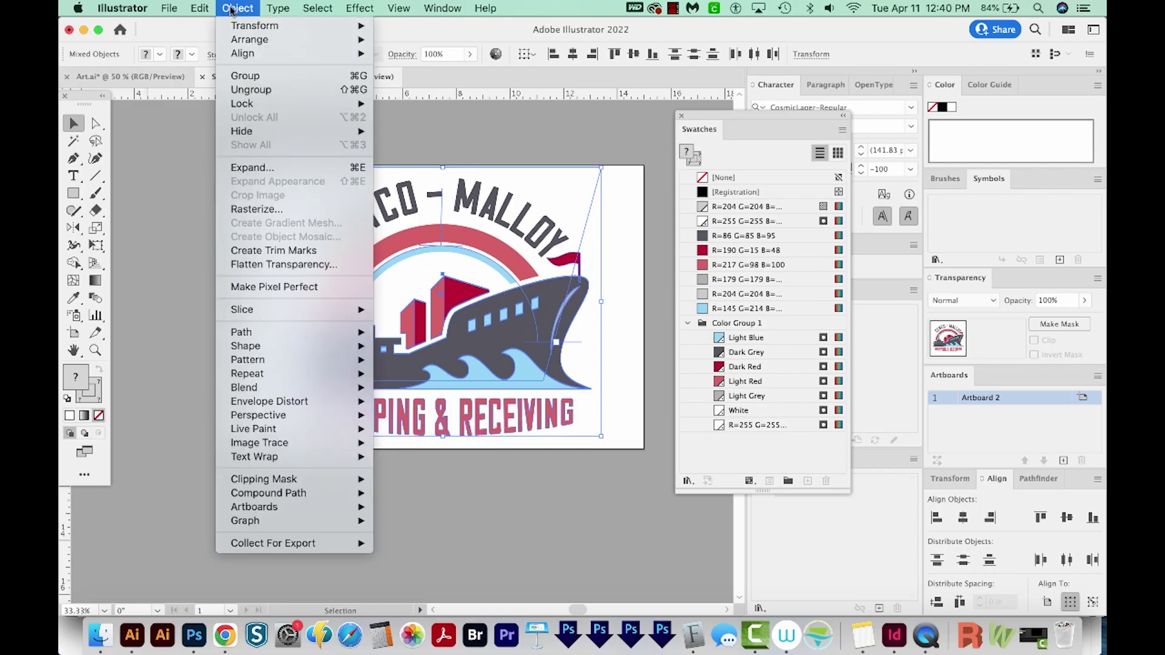
left_click(259, 168)
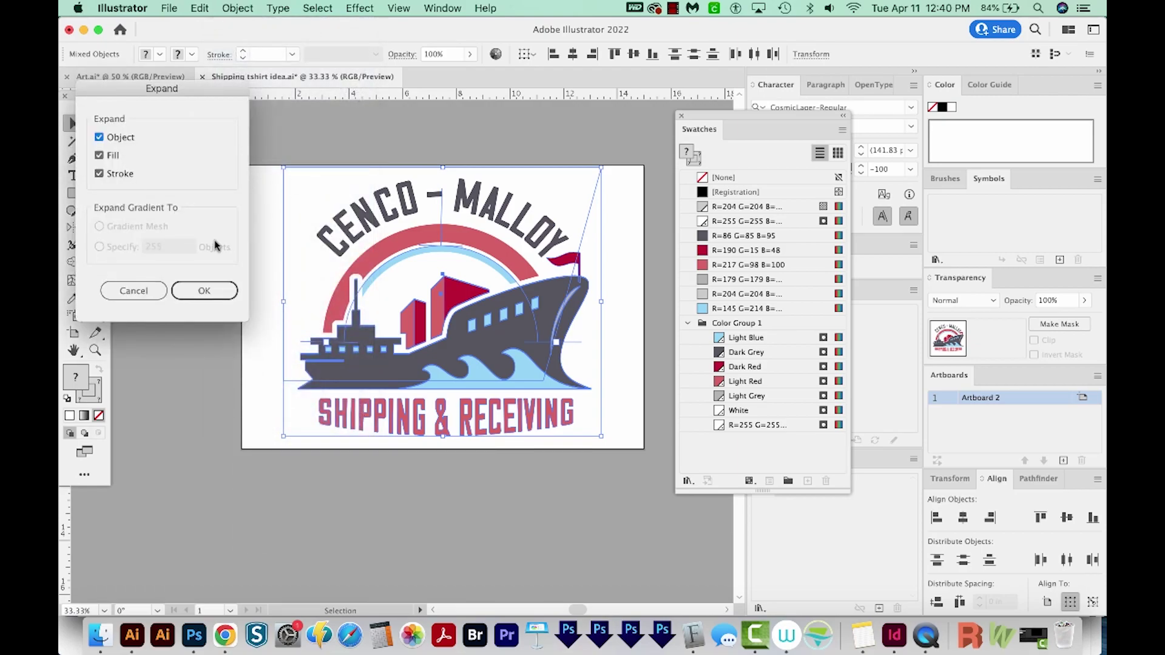
left_click(204, 292)
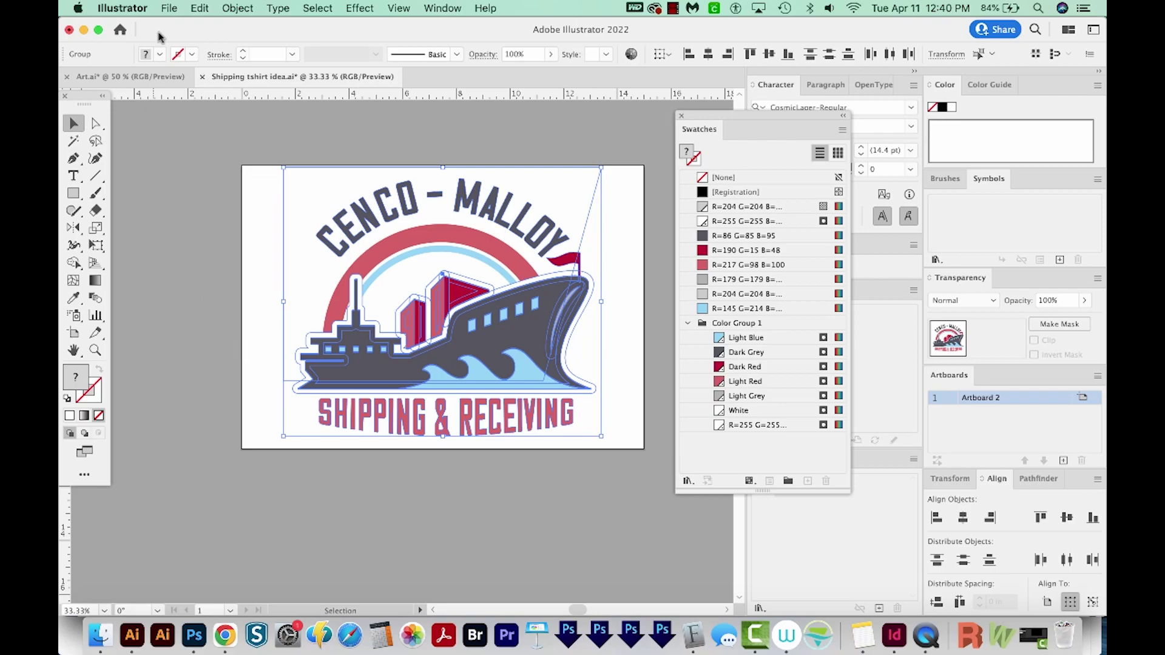
- Try to expand the already expanded artwork again, and deselect it
left_click(236, 8)
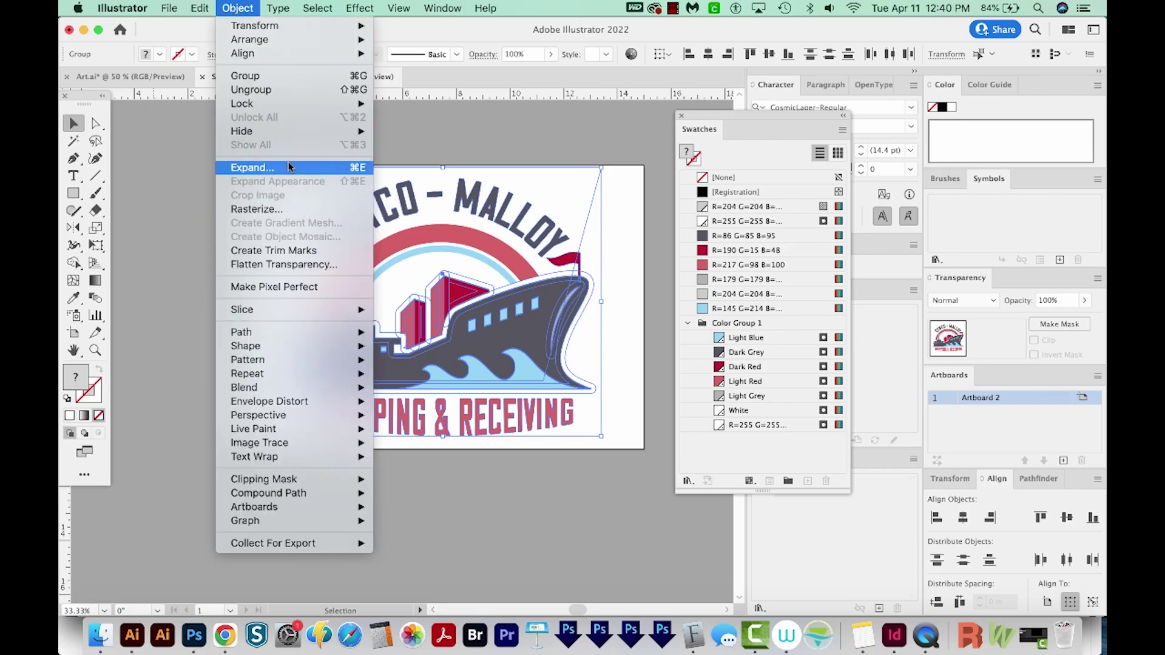
left_click(289, 167)
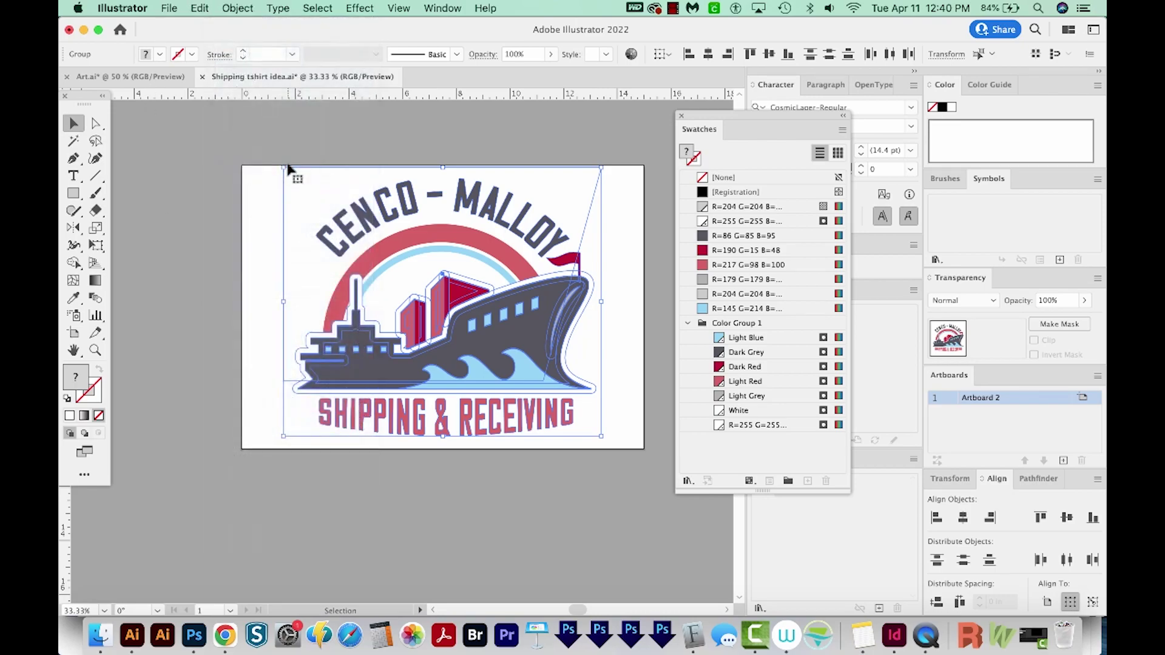
left_click(236, 8)
left_click(273, 166)
left_click(643, 147)
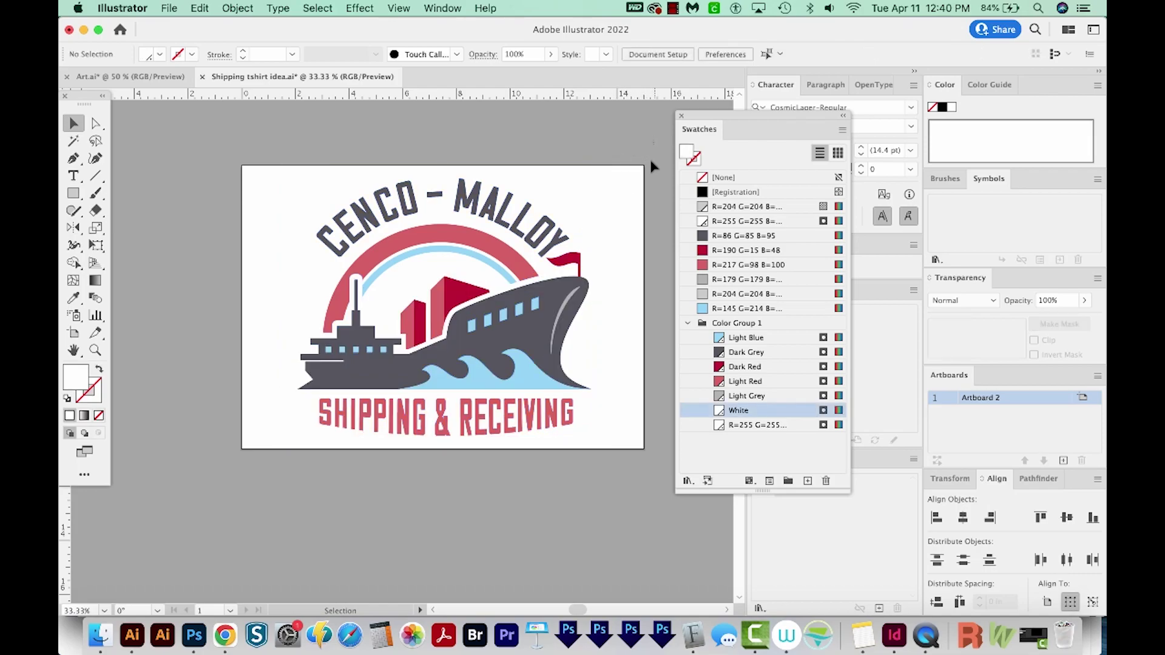
- Select the whole logo, split its overlapping shapes with the Divide pathfinder, and ungroup and deselect the pieces
left_click_drag(650, 159, 213, 474)
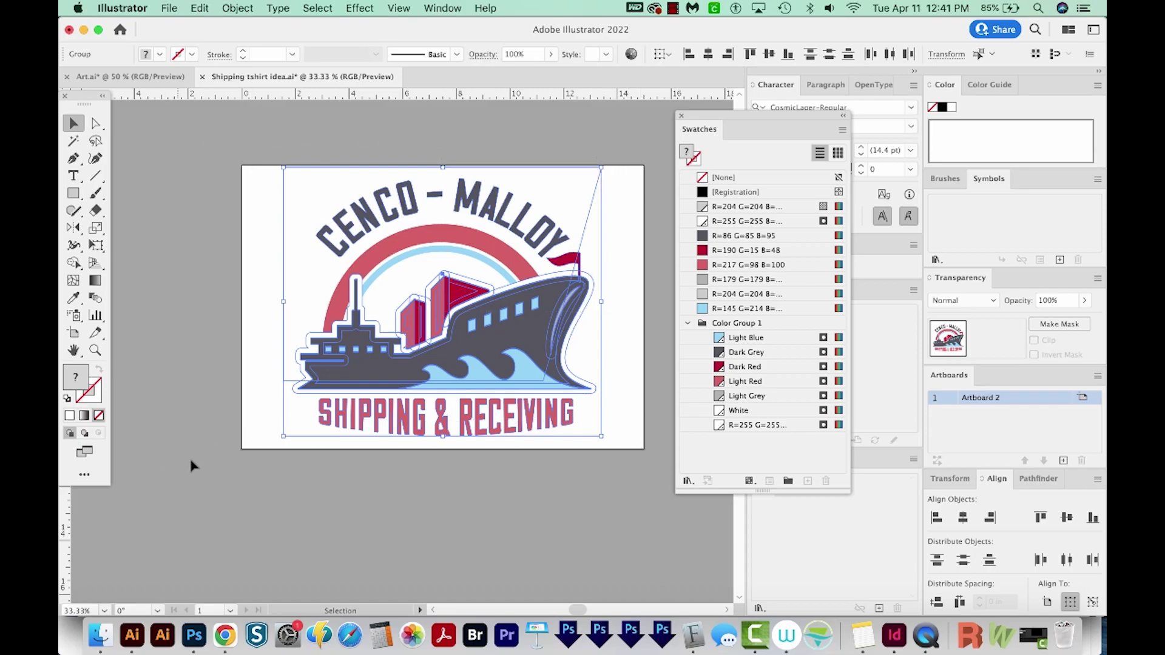
left_click(1032, 480)
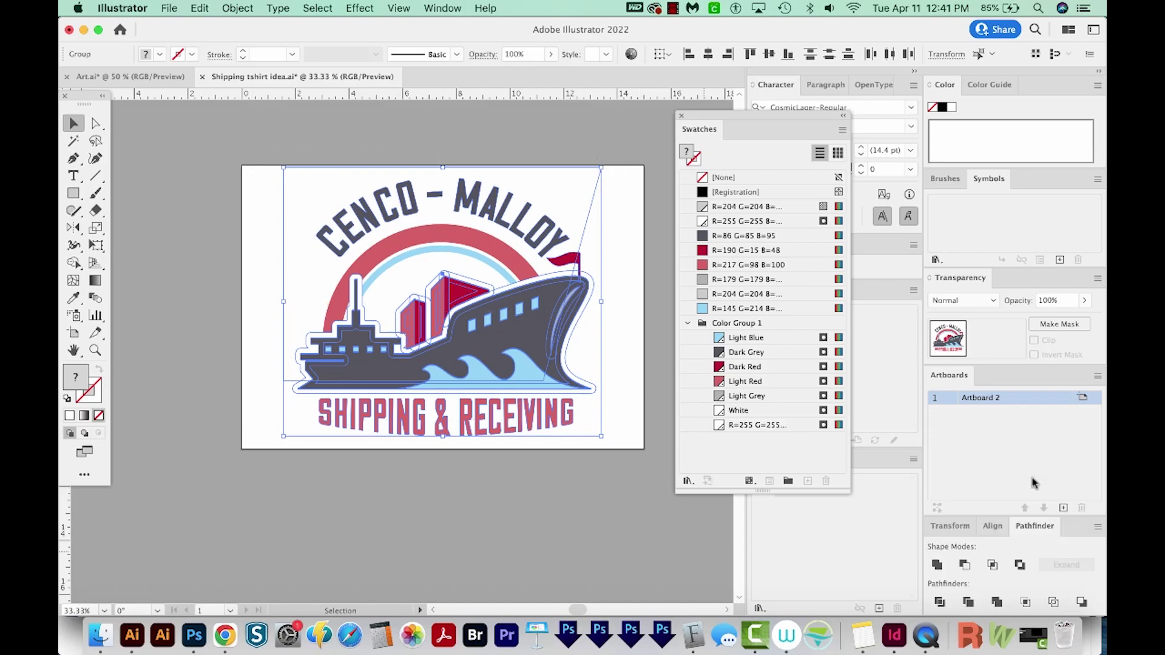
left_click(939, 603)
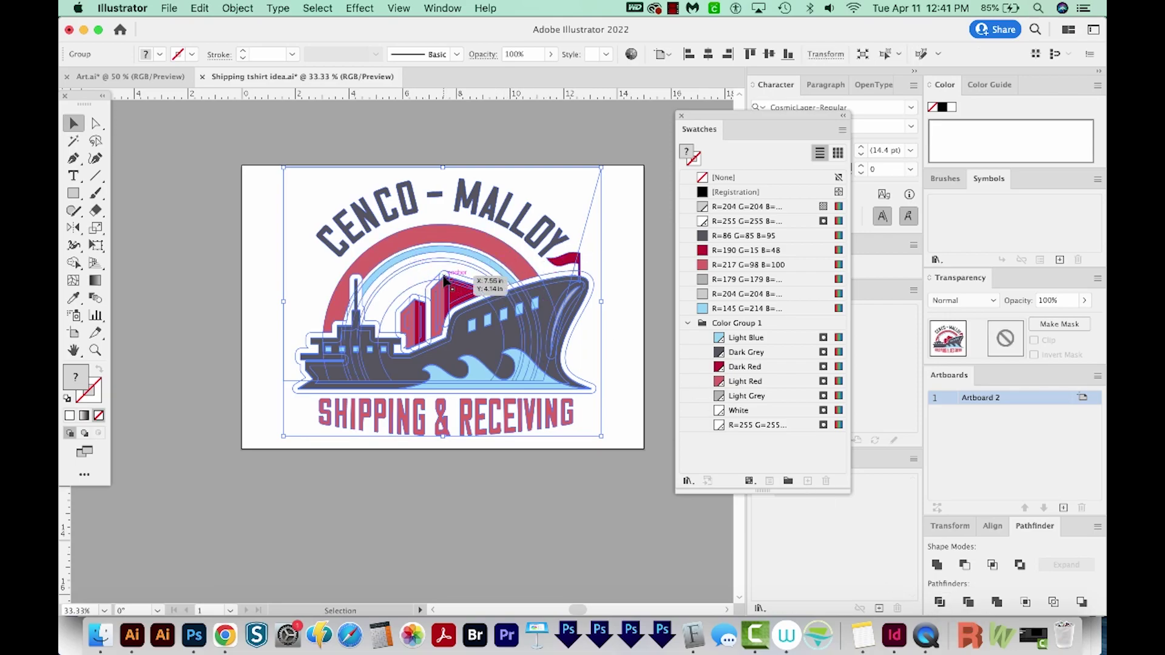
key("shift+super+g")
key("shift+super+a")
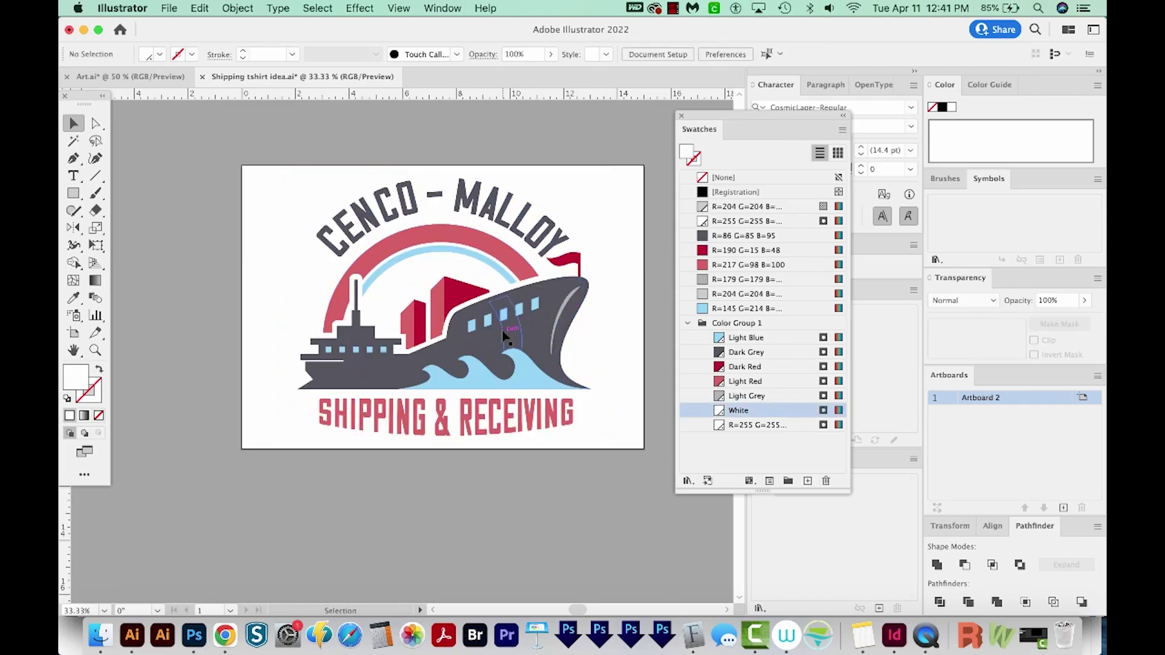
- Pull some divided ship pieces away with the Group Selection tool, undo the moves, and check one letter of the upper text
left_click_drag(96, 124, 176, 137)
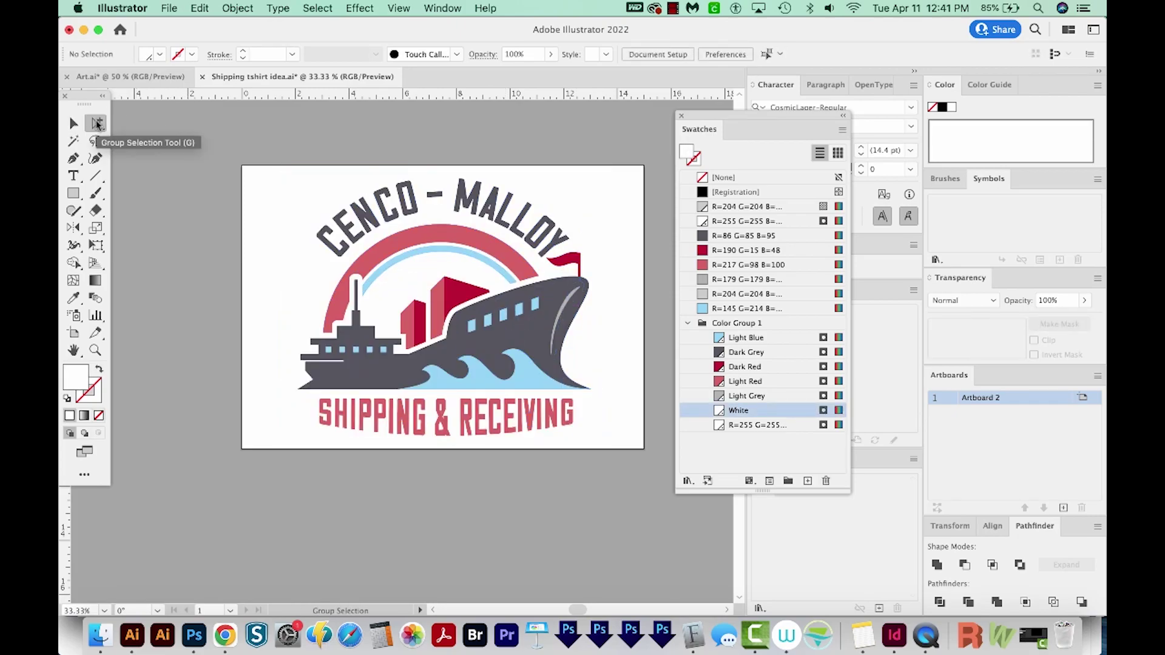
left_click_drag(461, 358, 465, 445)
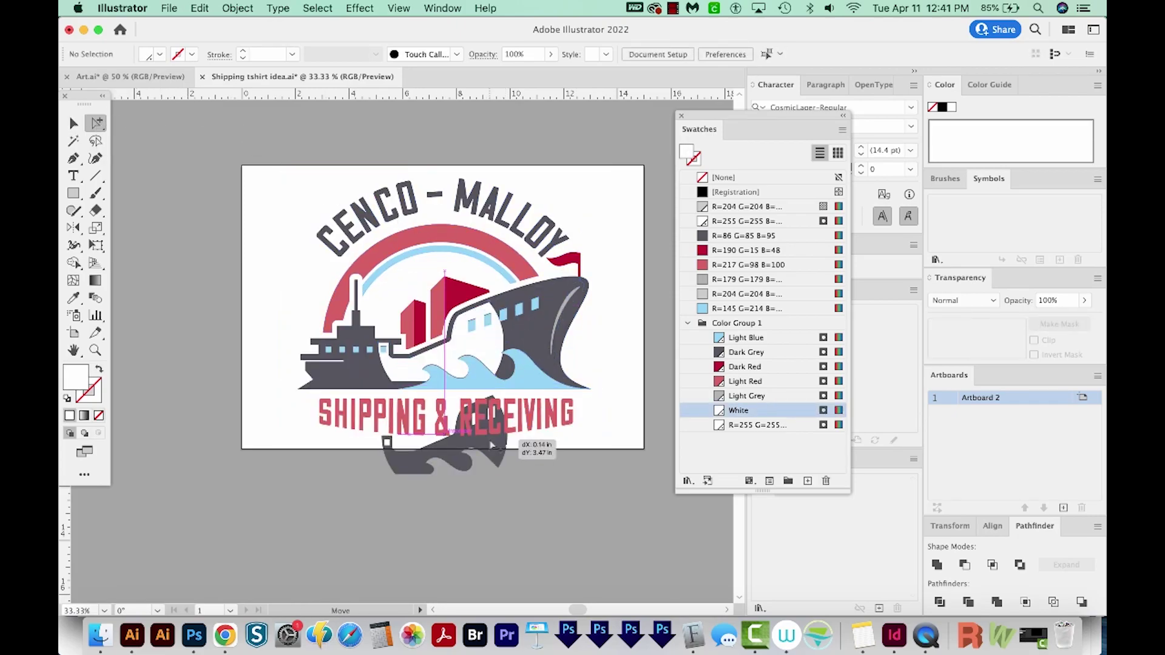
left_click_drag(531, 335, 533, 416)
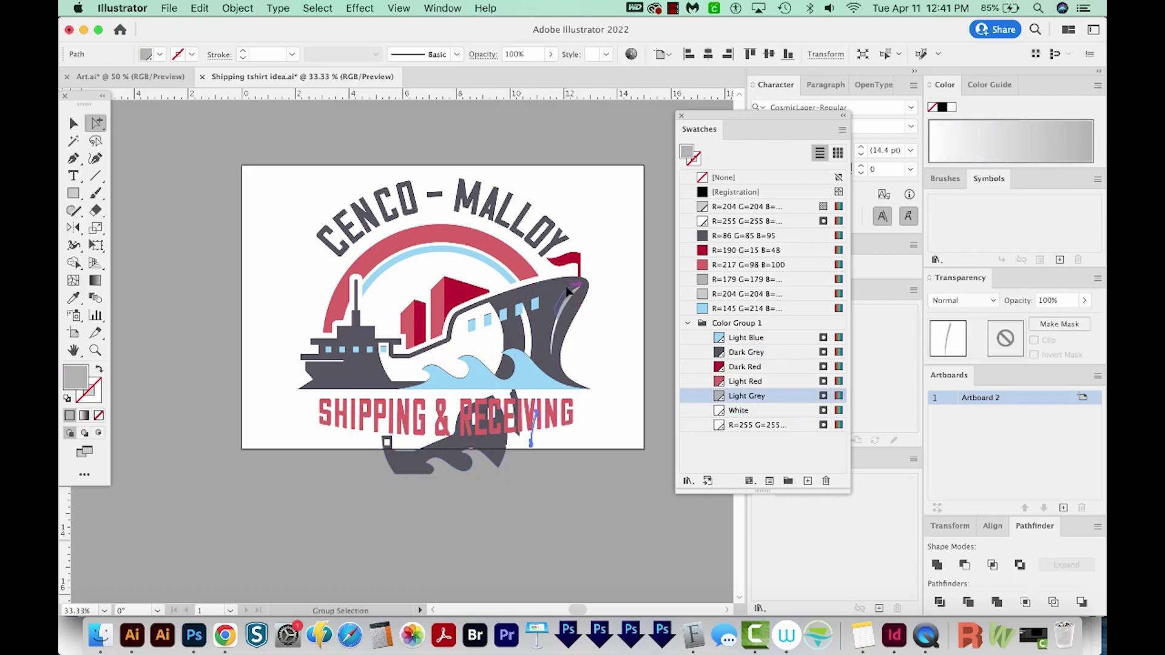
left_click_drag(562, 303, 528, 435)
key("super+z")
key("super+z")
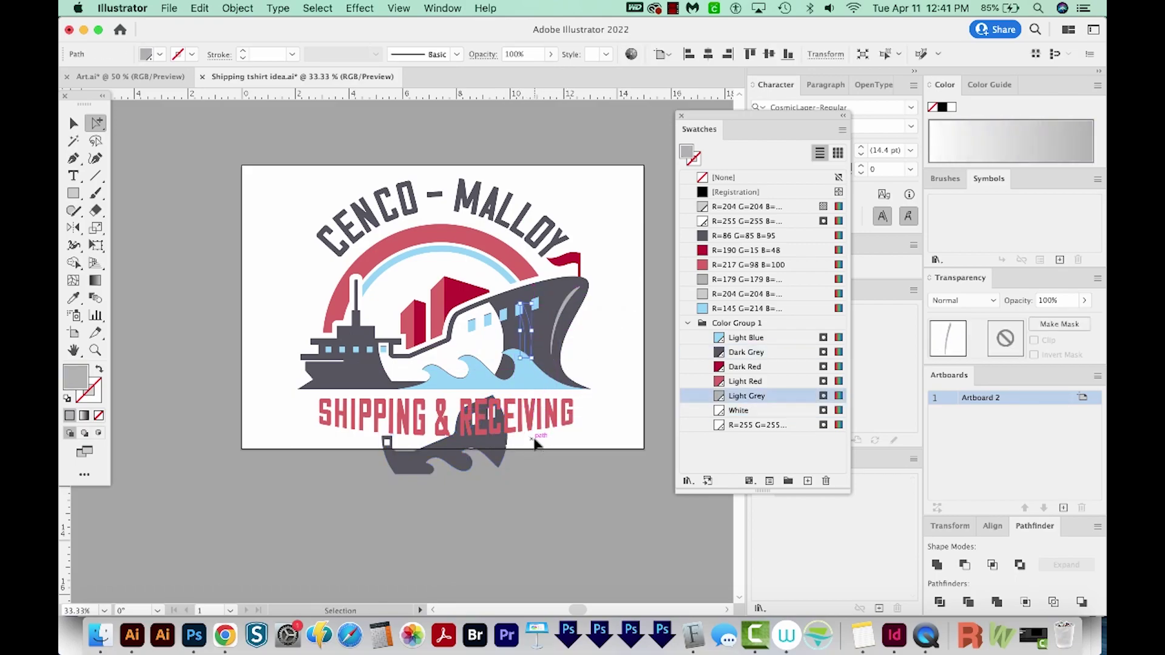
left_click(535, 443)
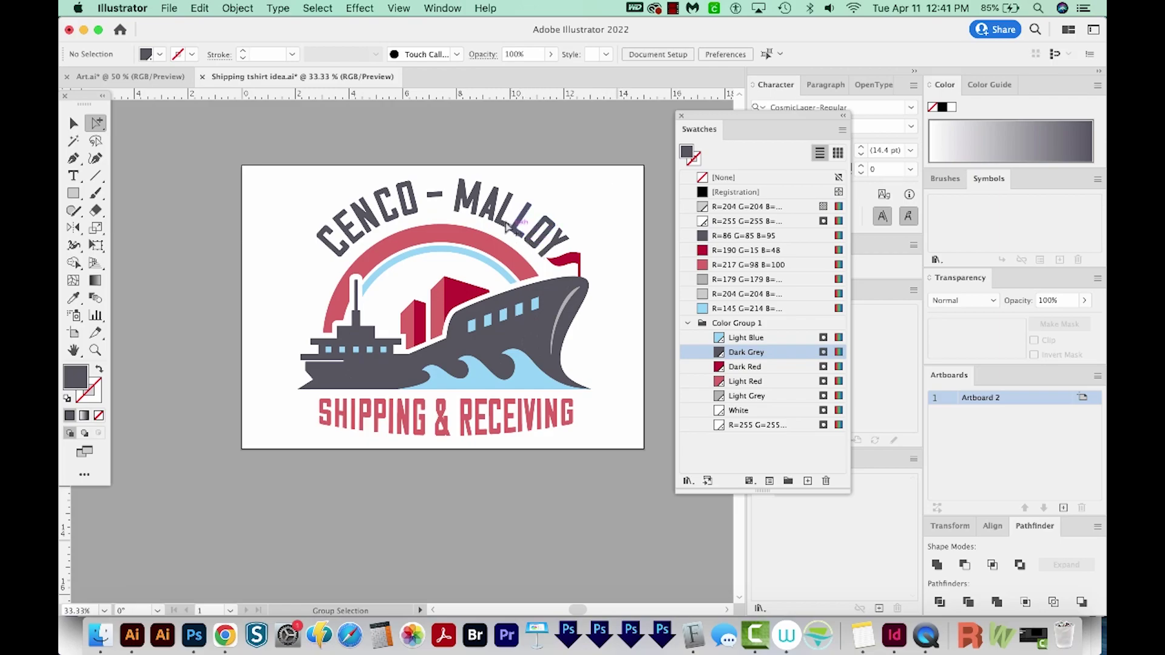
left_click(496, 193)
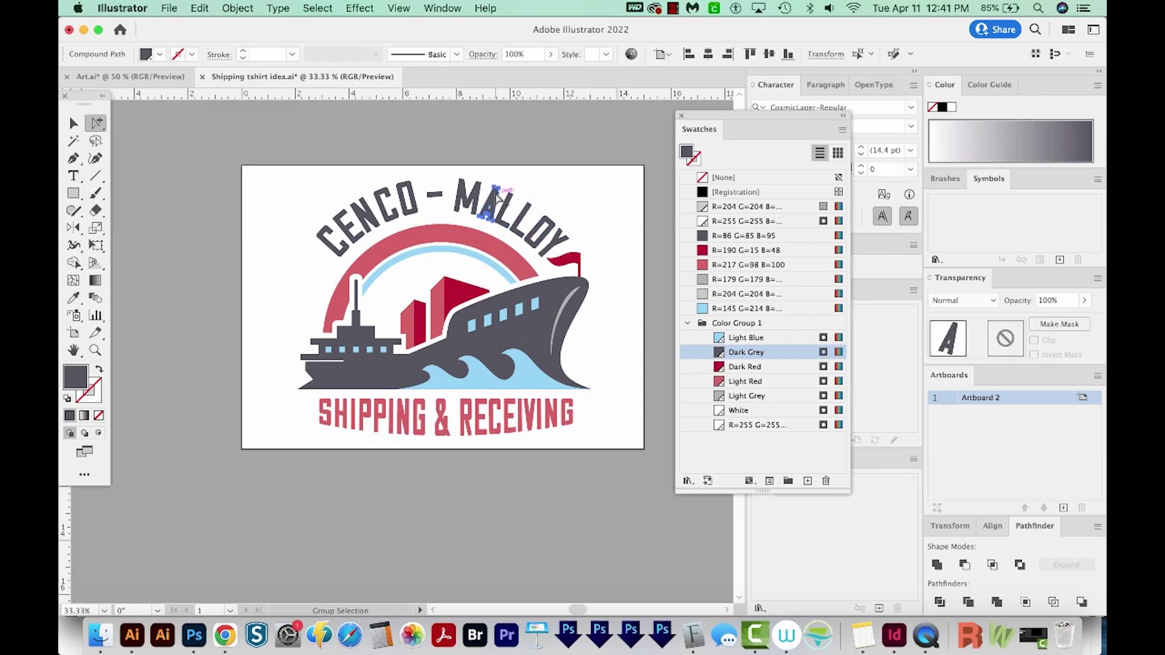
left_click(619, 151)
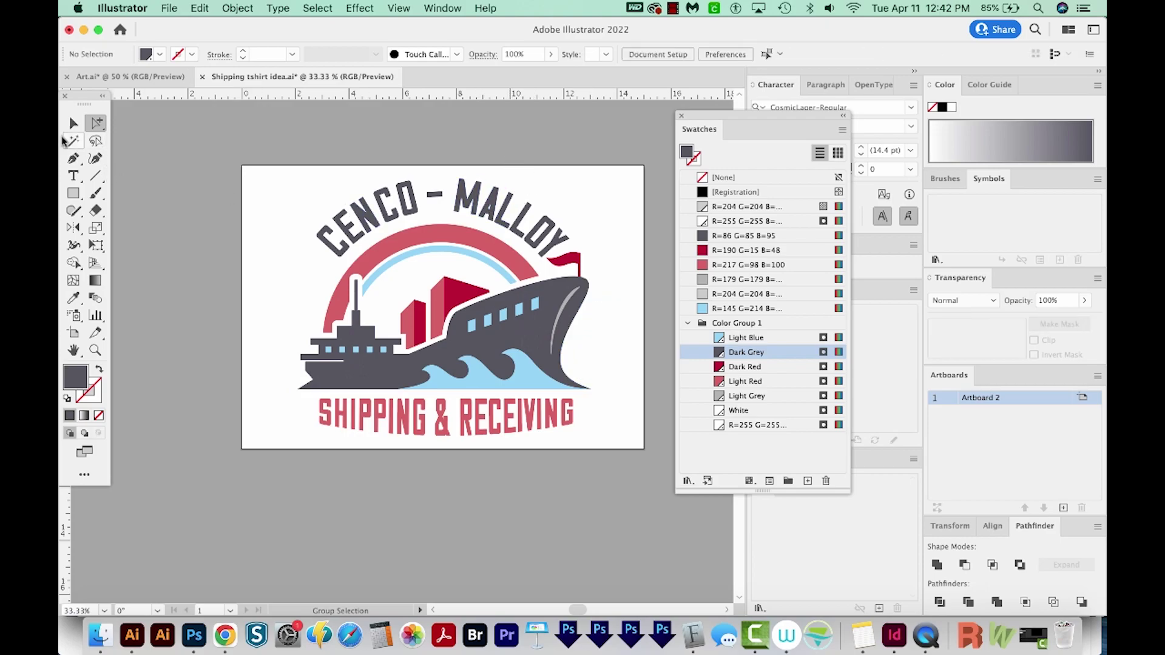
- Select everything sharing the letter M's dark grey fill color, unite it with Pathfinder, and hide the merged shapes
left_click(471, 195)
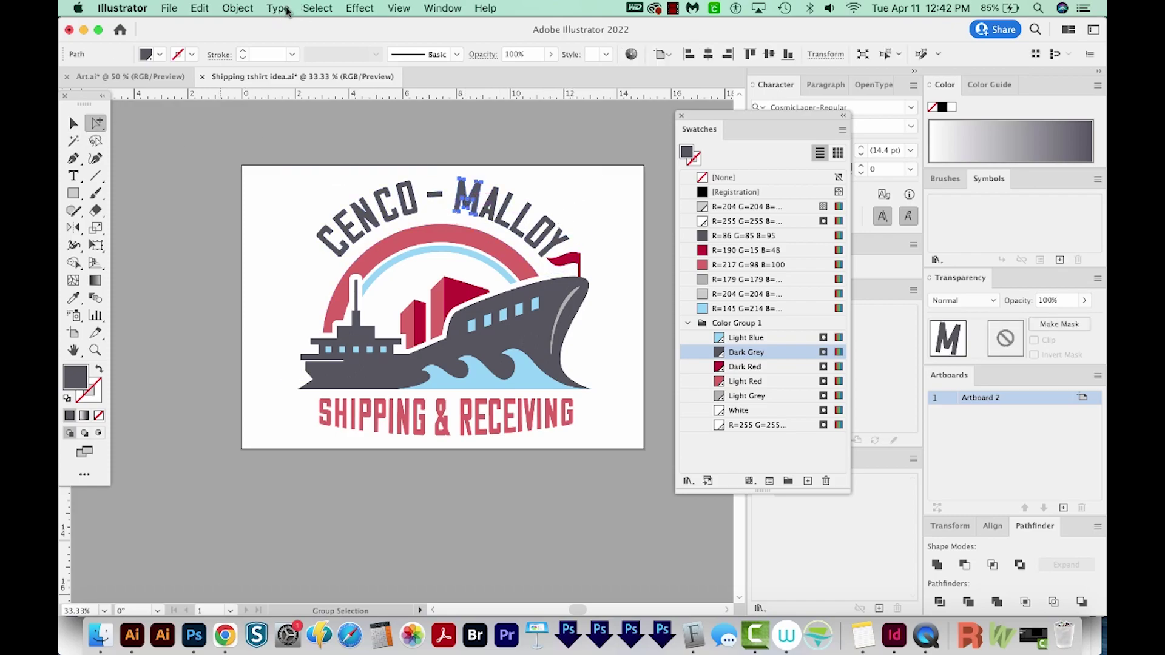
left_click(317, 8)
mouse_move(348, 145)
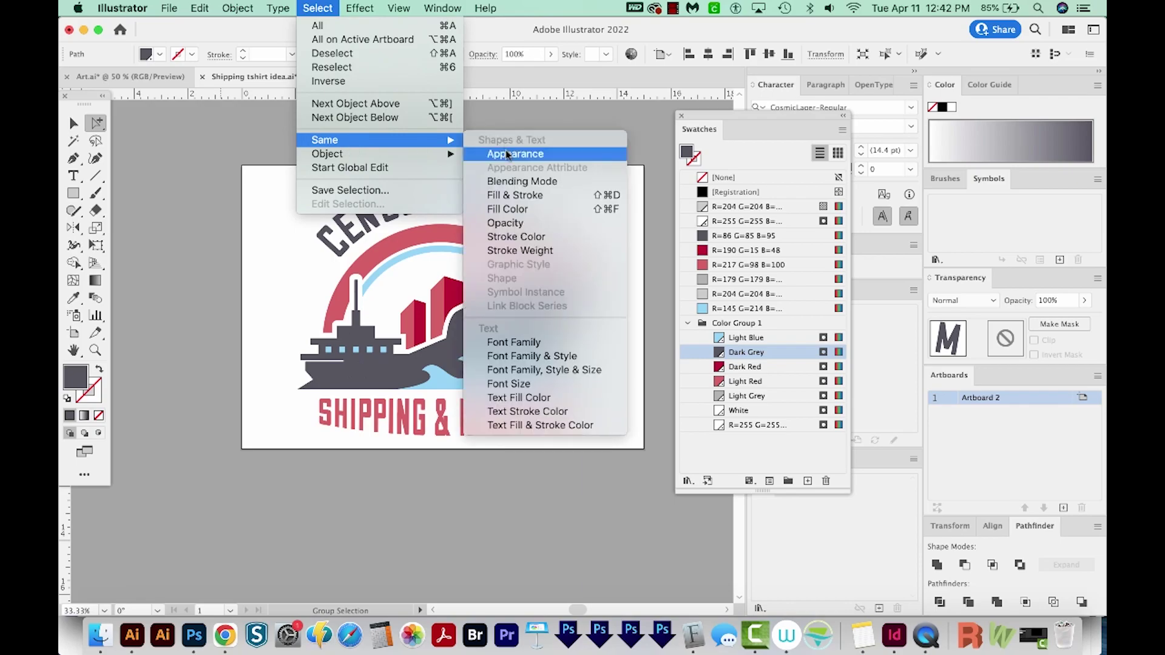
left_click(524, 212)
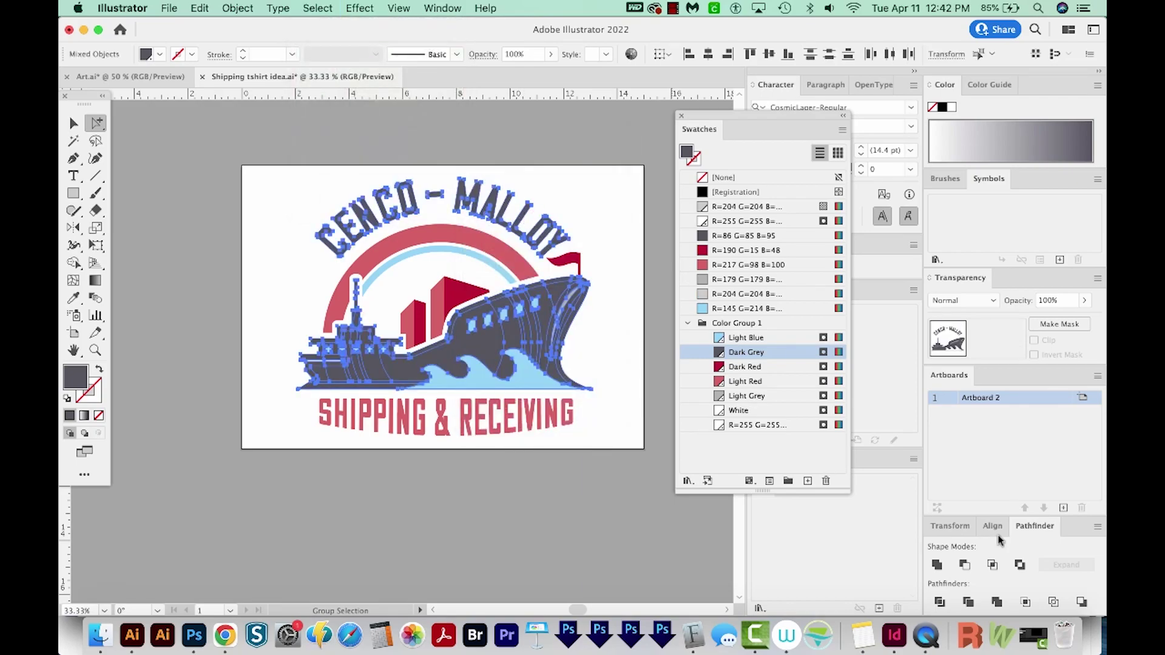
left_click(937, 566)
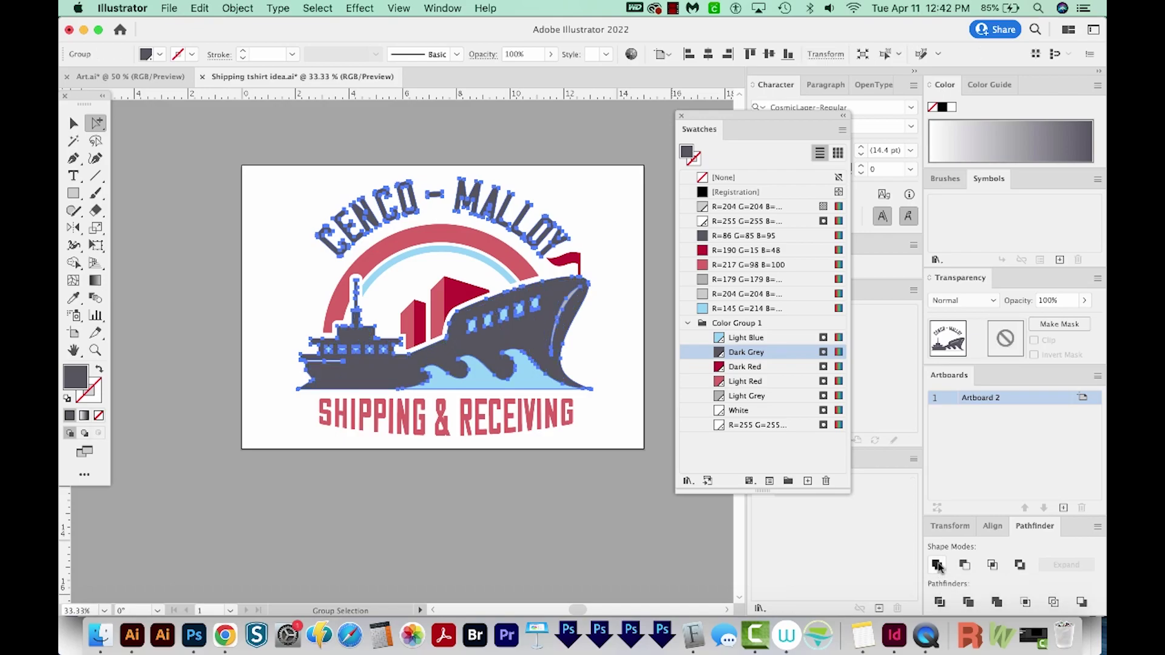
left_click(938, 565)
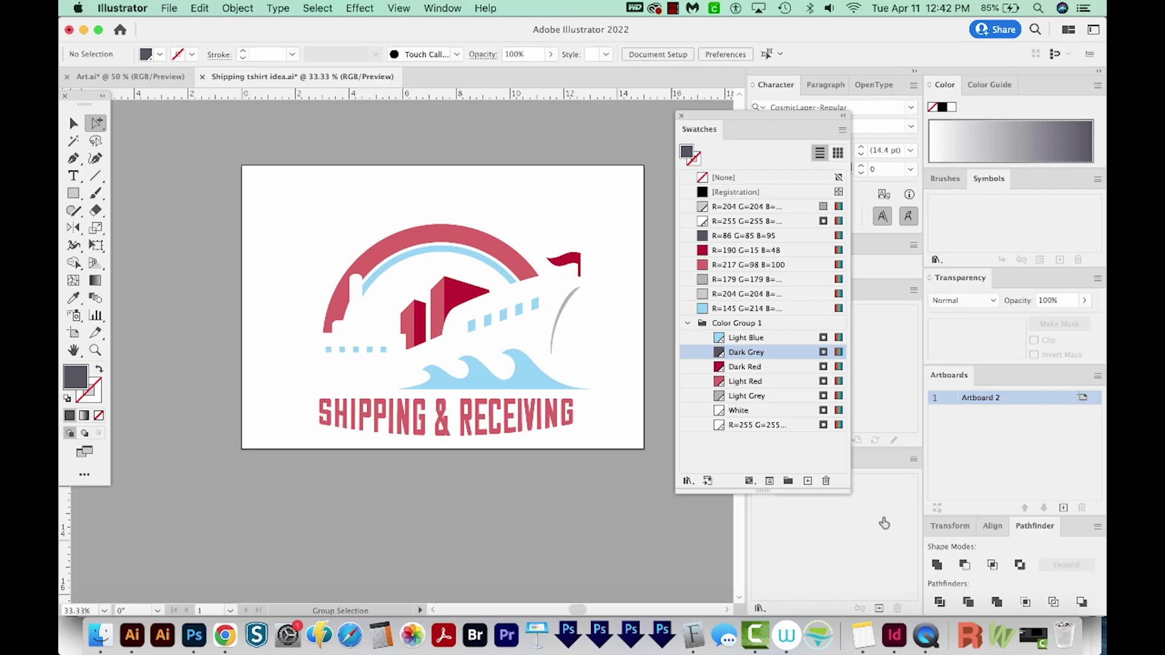
- Select all the artwork that shares the large arch's light red fill color
left_click(478, 245)
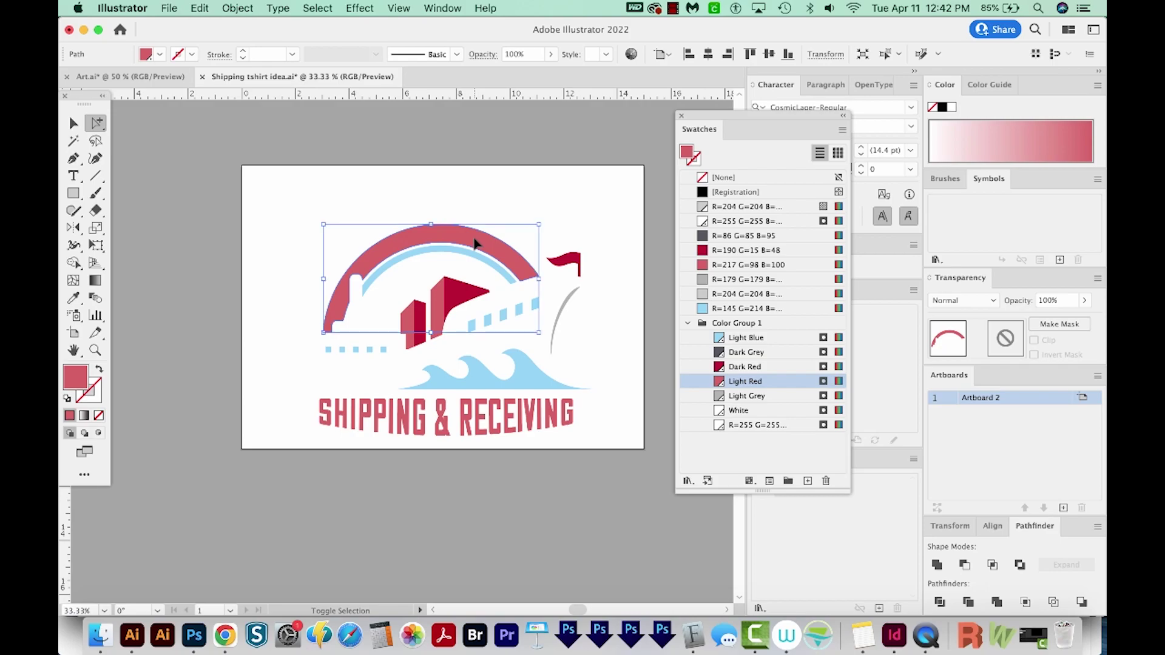
key("super+6")
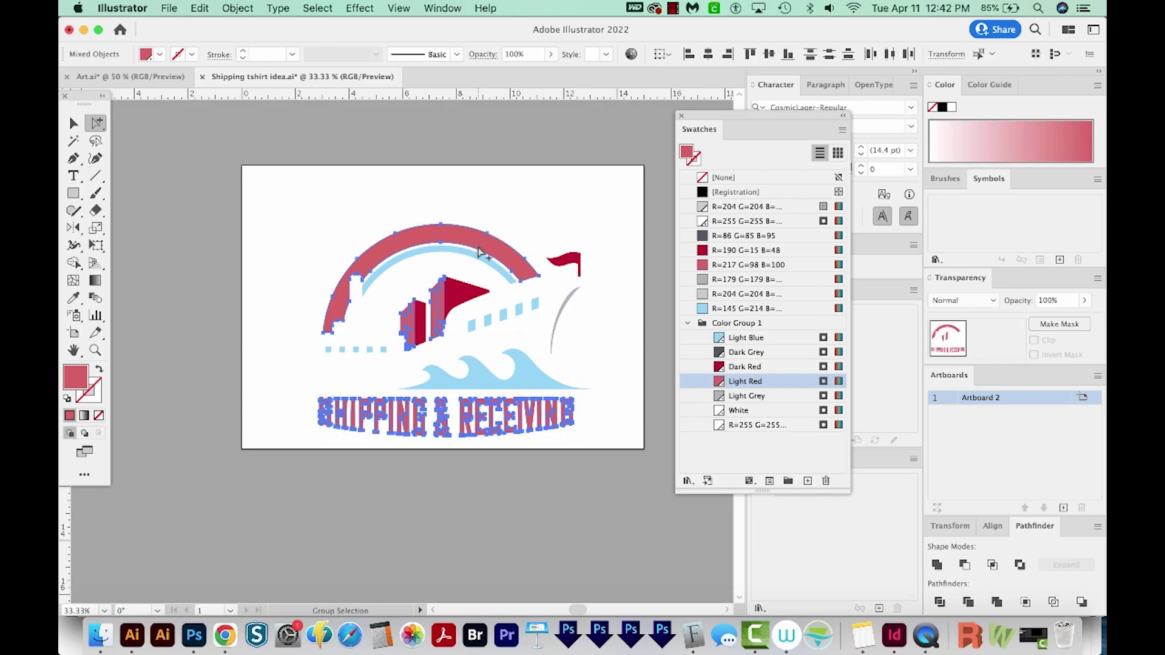
- Look up the keyboard shortcut assigned to selecting objects with the same fill color, and close the shortcut settings
left_click(200, 8)
left_click(262, 405)
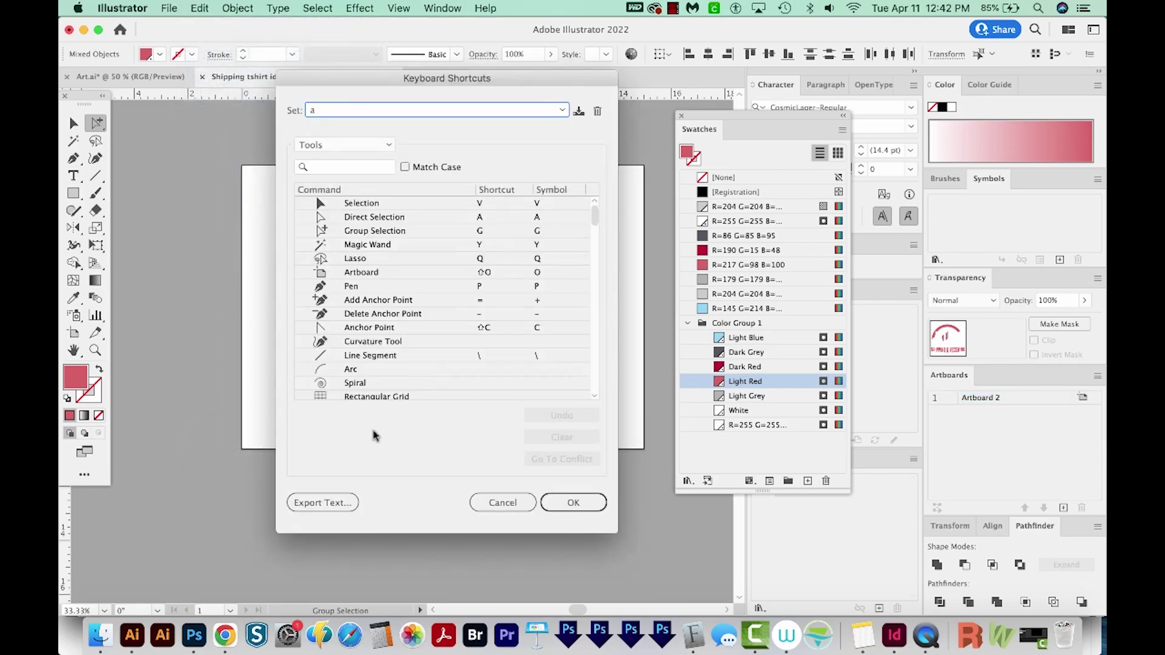
left_click(363, 144)
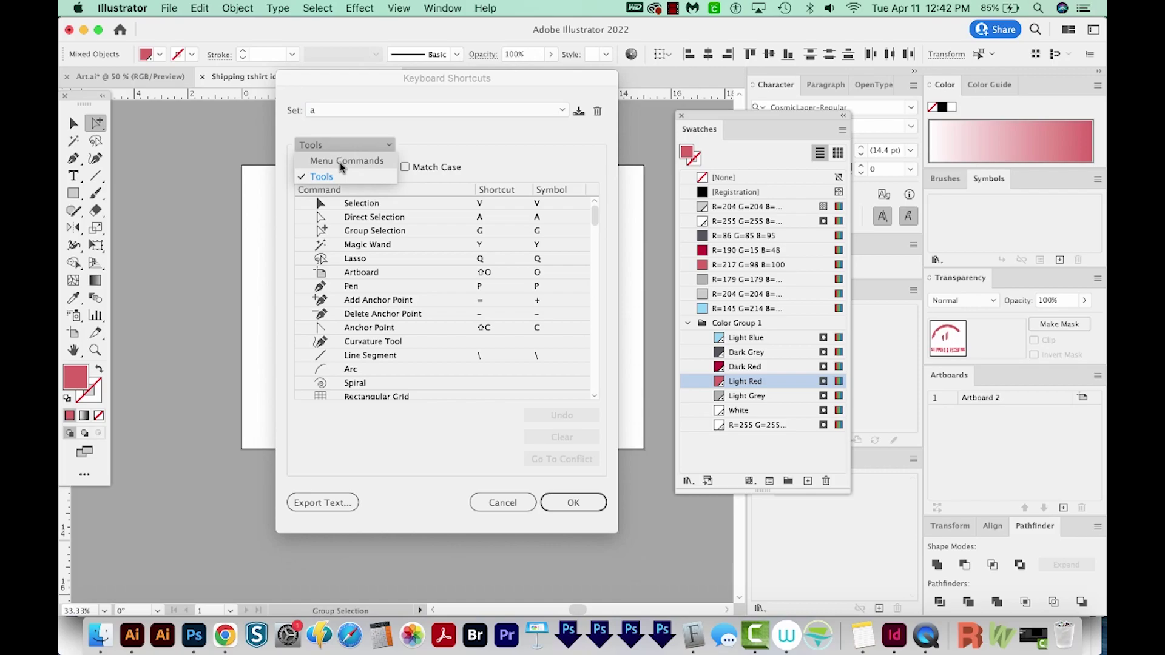
left_click(343, 161)
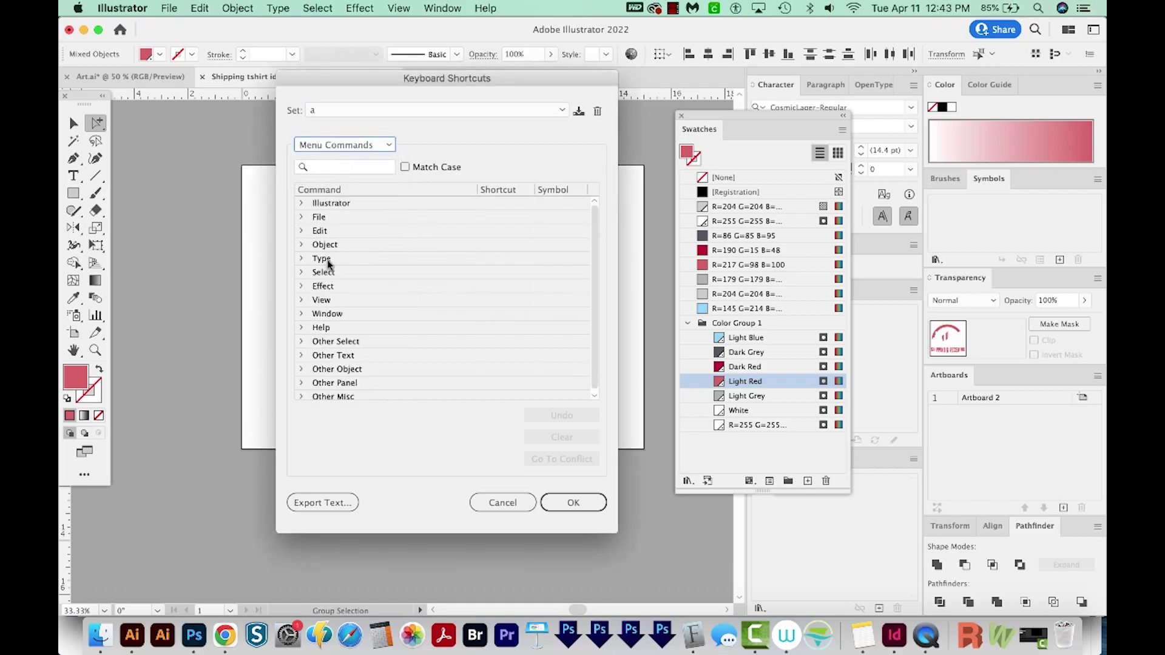
left_click(310, 275)
left_click(302, 273)
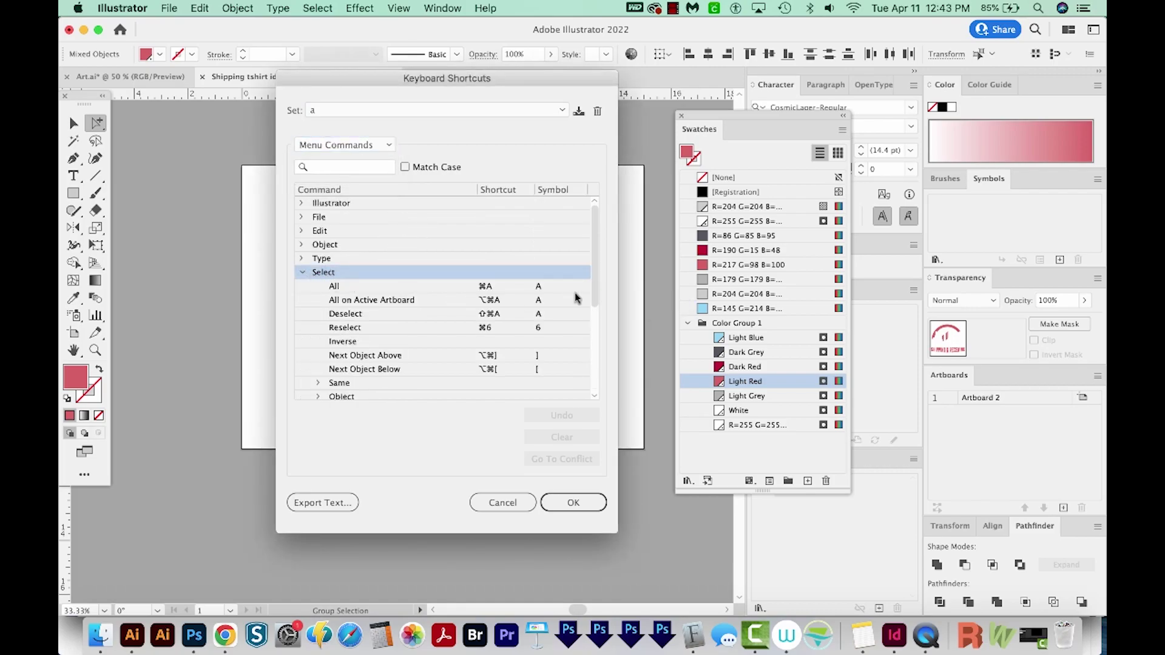
scroll(595, 297, "down", 2)
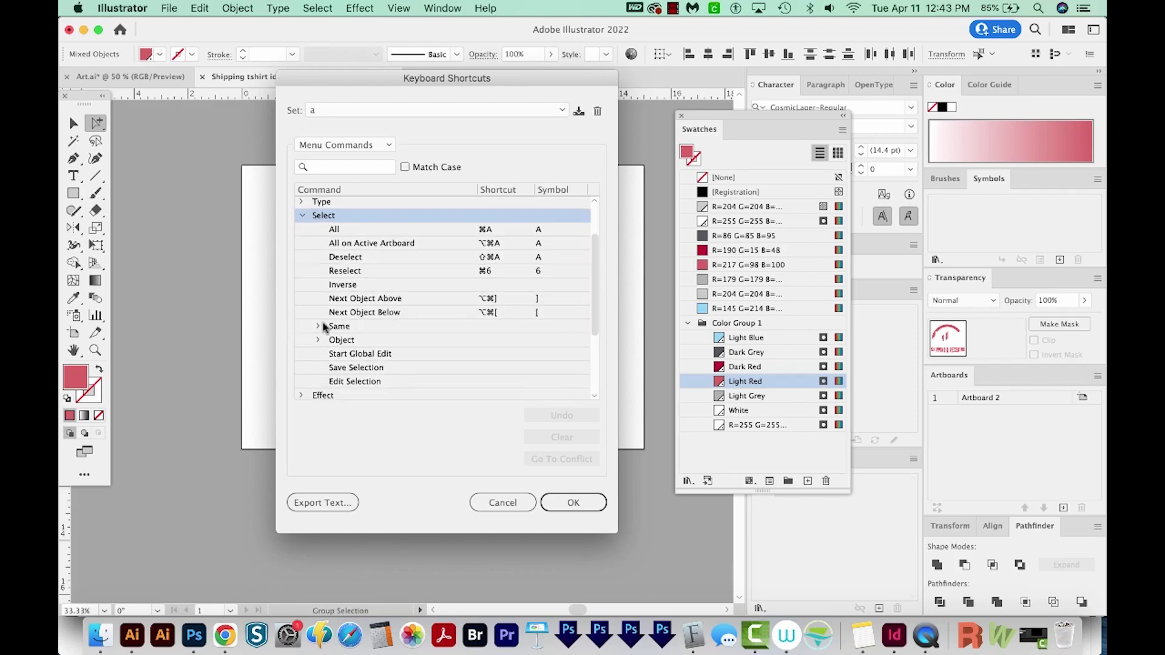
left_click(319, 326)
scroll(494, 322, "down", 3)
left_click(491, 314)
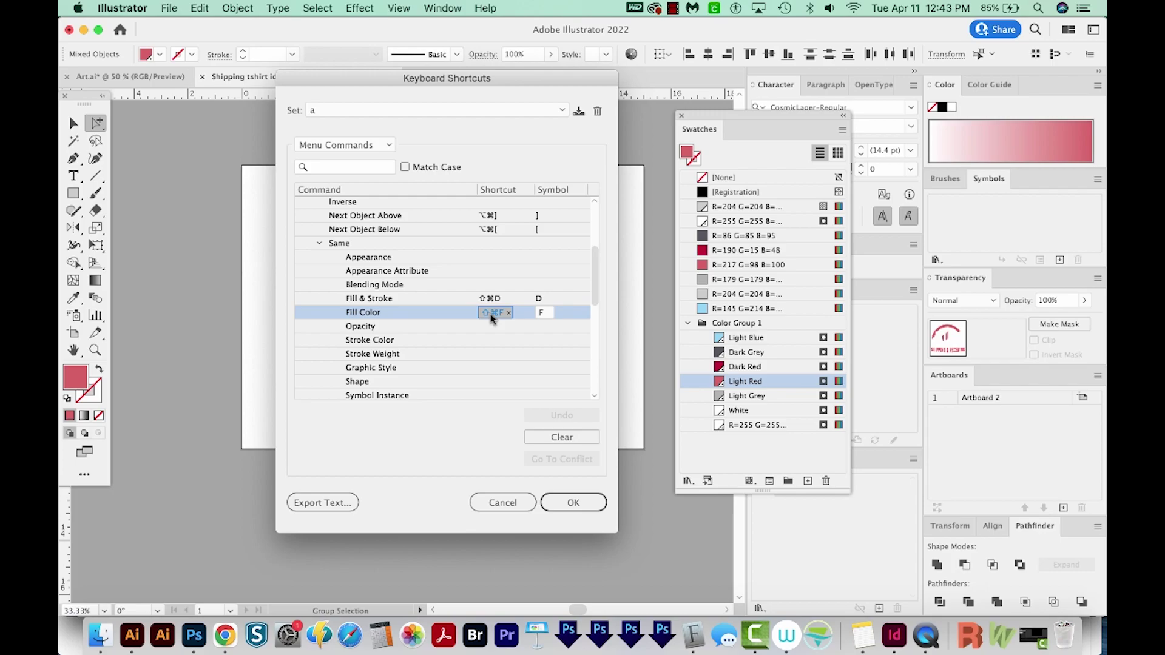
left_click(557, 500)
key("super")
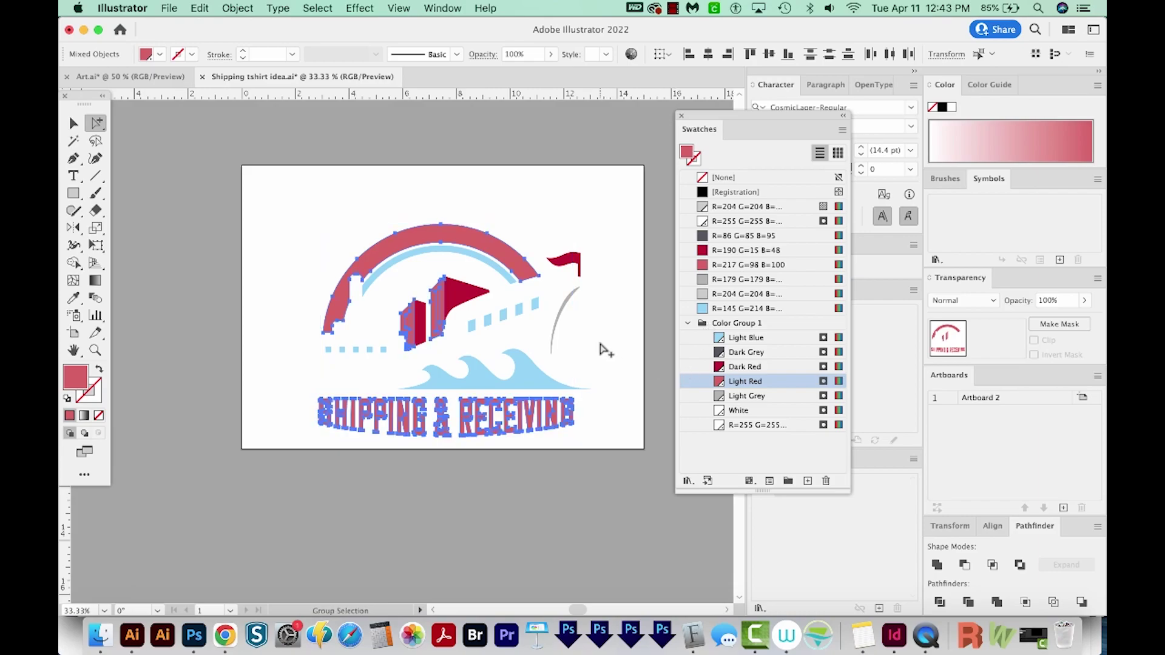
- Select everything with the same light red fill color again, unite it with Pathfinder, and hide the merged shapes
left_click(314, 8)
mouse_move(389, 140)
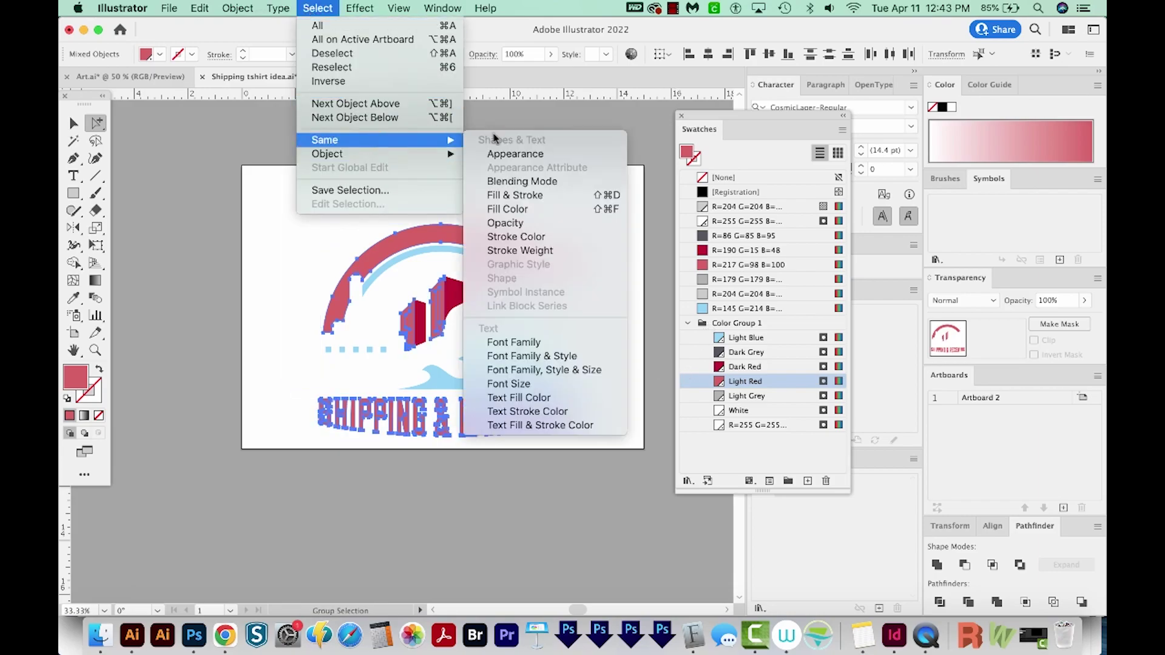
left_click(508, 209)
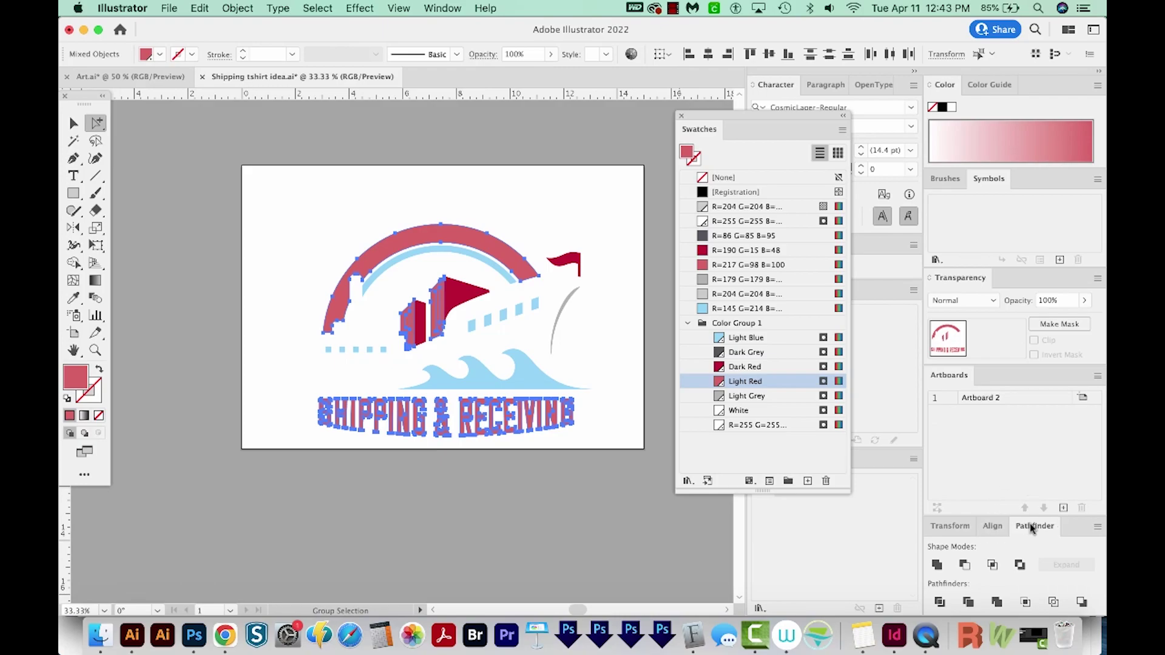
left_click(936, 565)
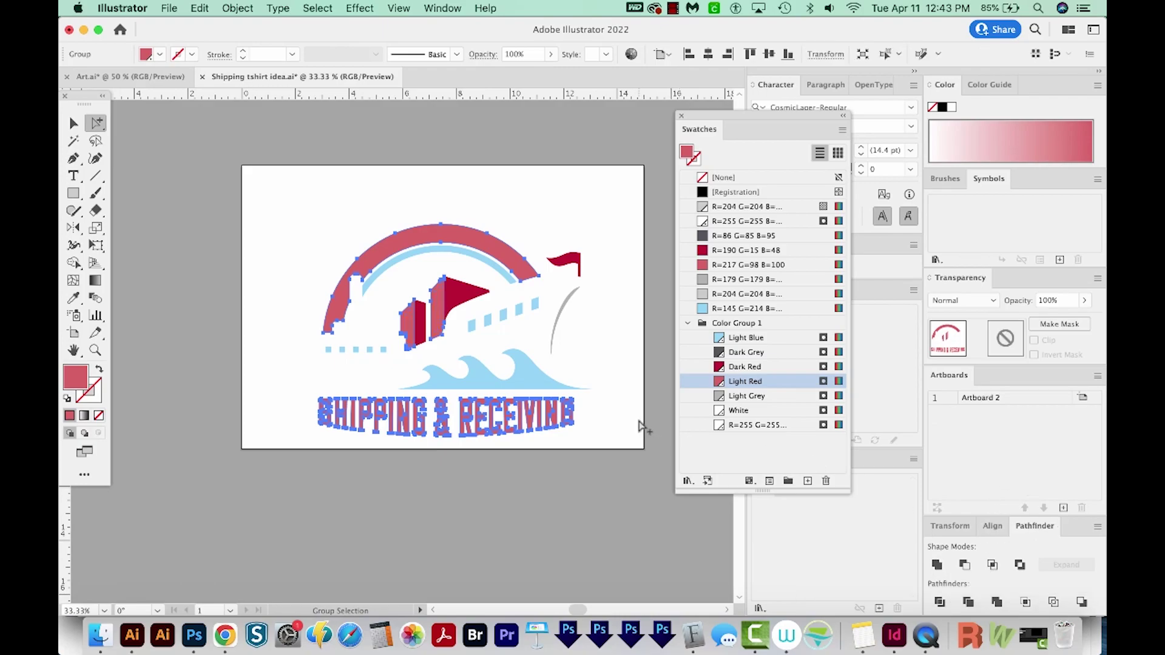
key("Delete")
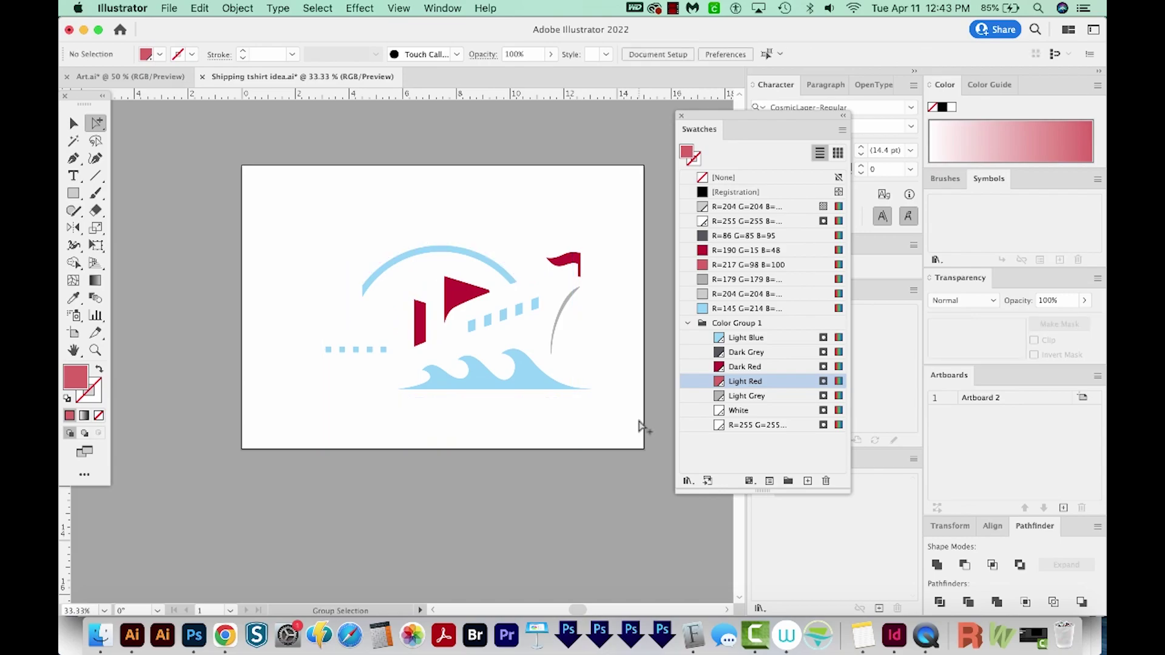
- Select everything sharing the container's dark red fill color, unite it with Pathfinder, and hide the merged shapes
left_click(461, 293)
key("super+6")
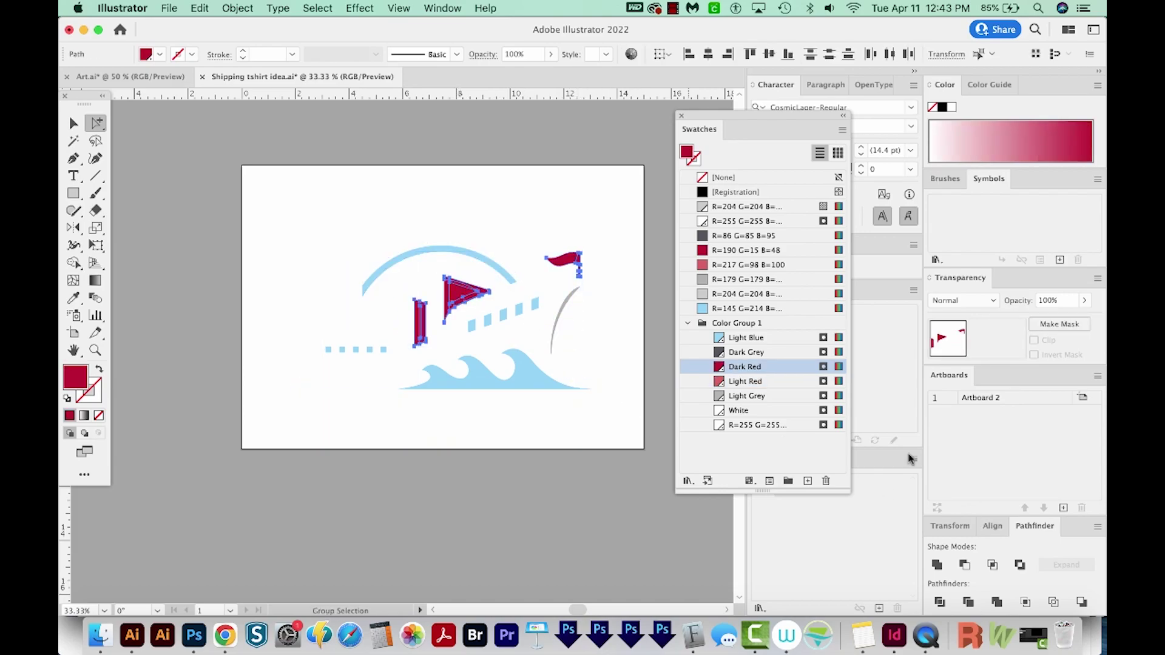
left_click(937, 564)
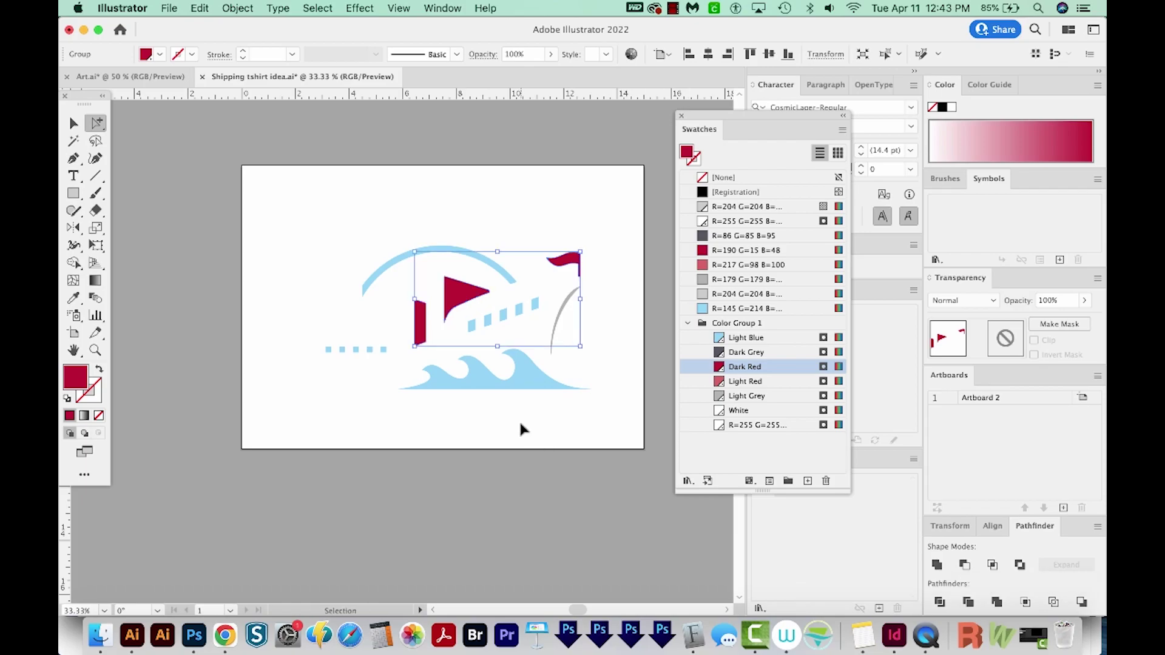
key("Delete")
- Select everything sharing the inner arc's light blue fill color, unite it with Pathfinder, and hide the merged shapes
left_click(434, 256)
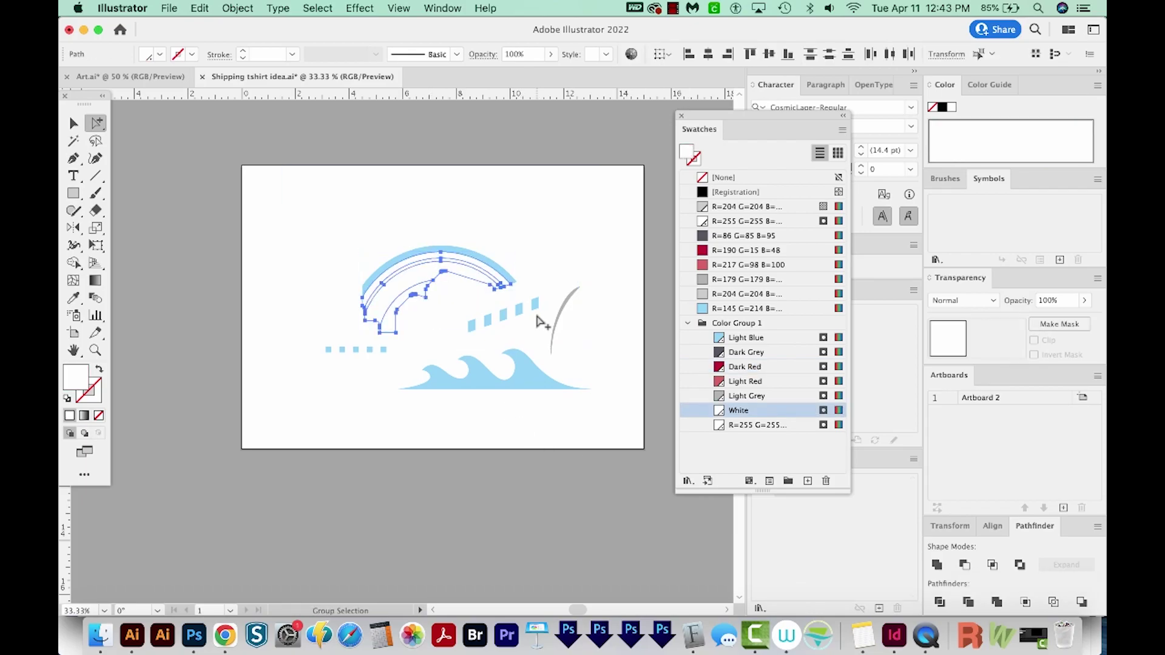
key("Delete")
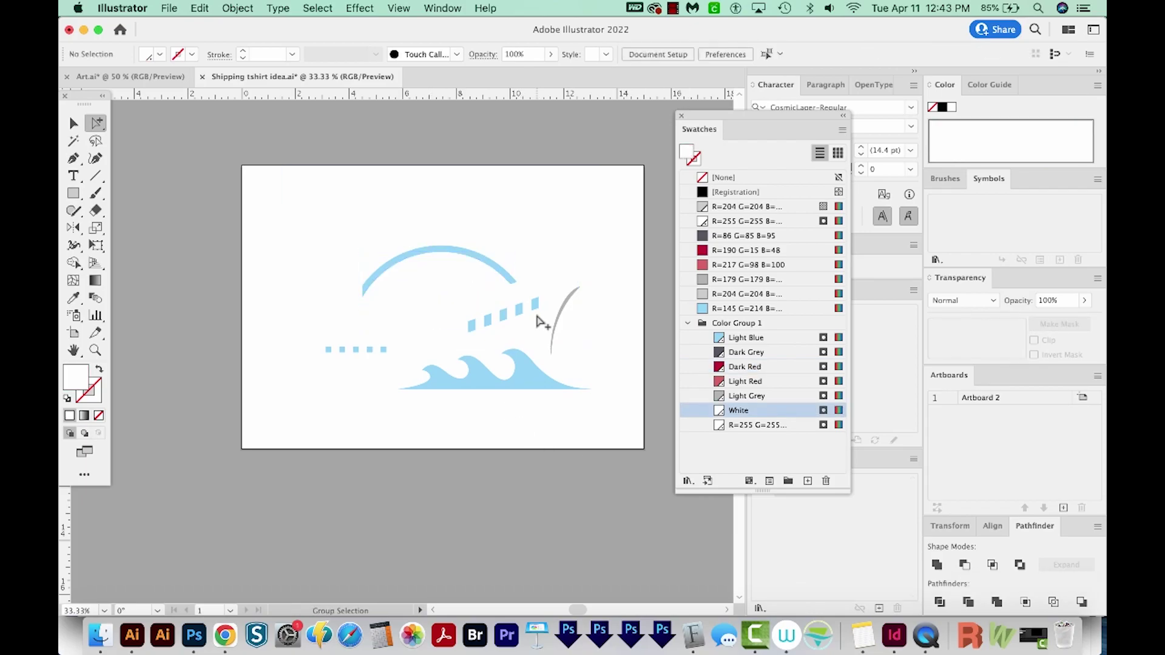
left_click(441, 249)
key("super+6")
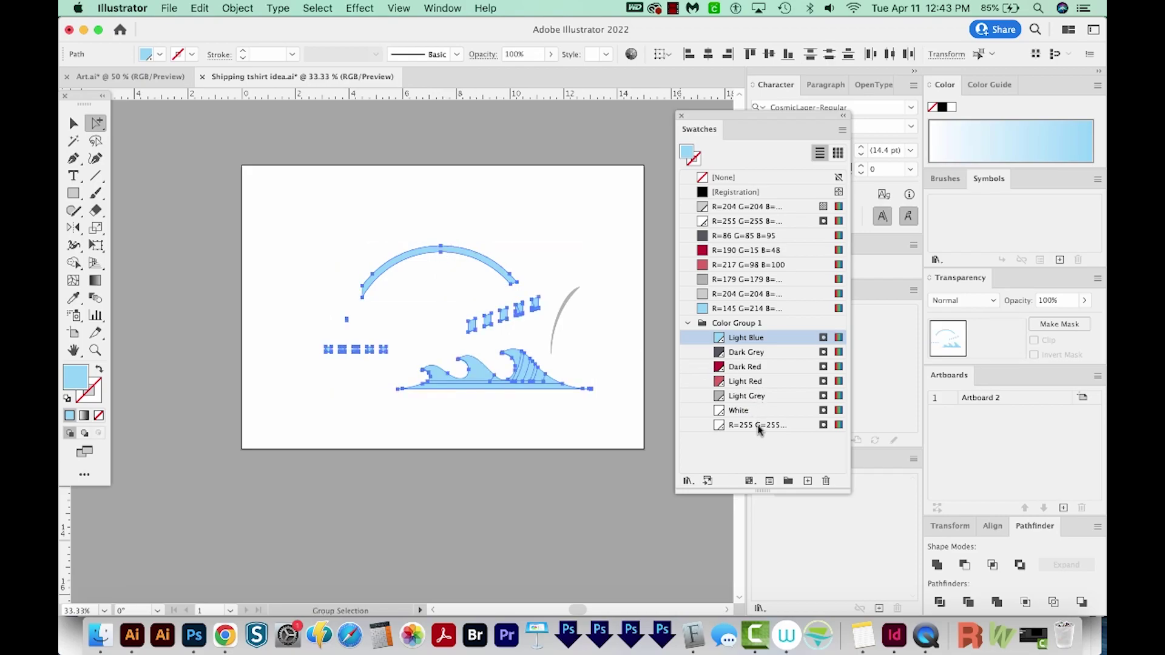
left_click(937, 566)
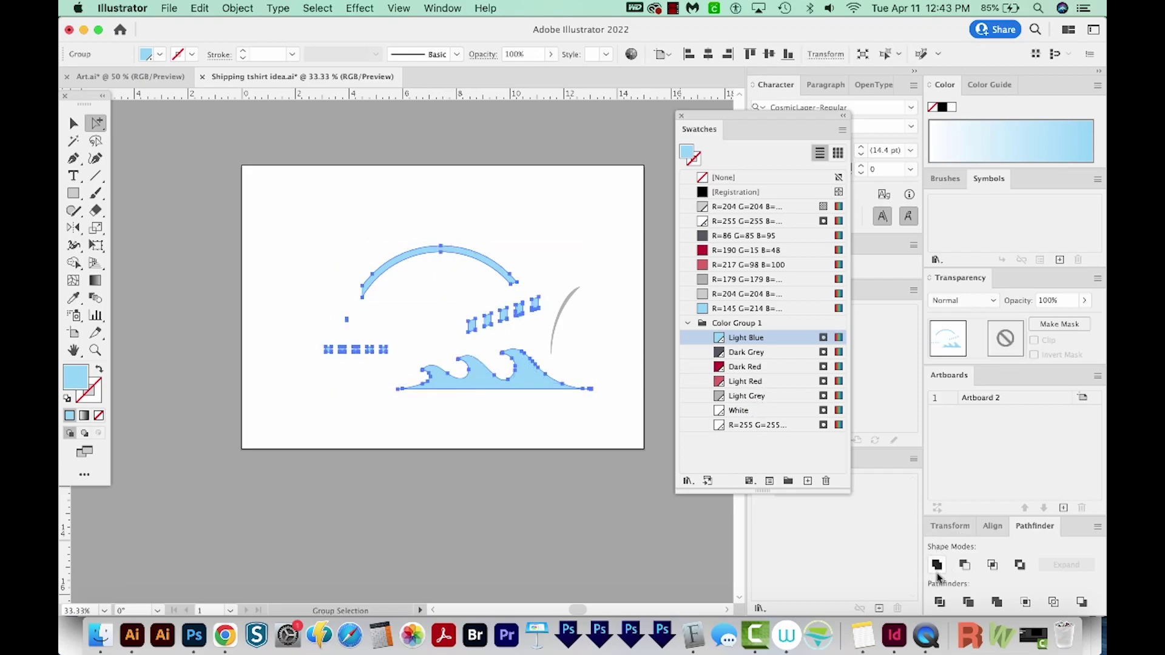
key("Delete")
- Select the light grey curved highlight of the ship's bow and hide it
left_click(563, 307)
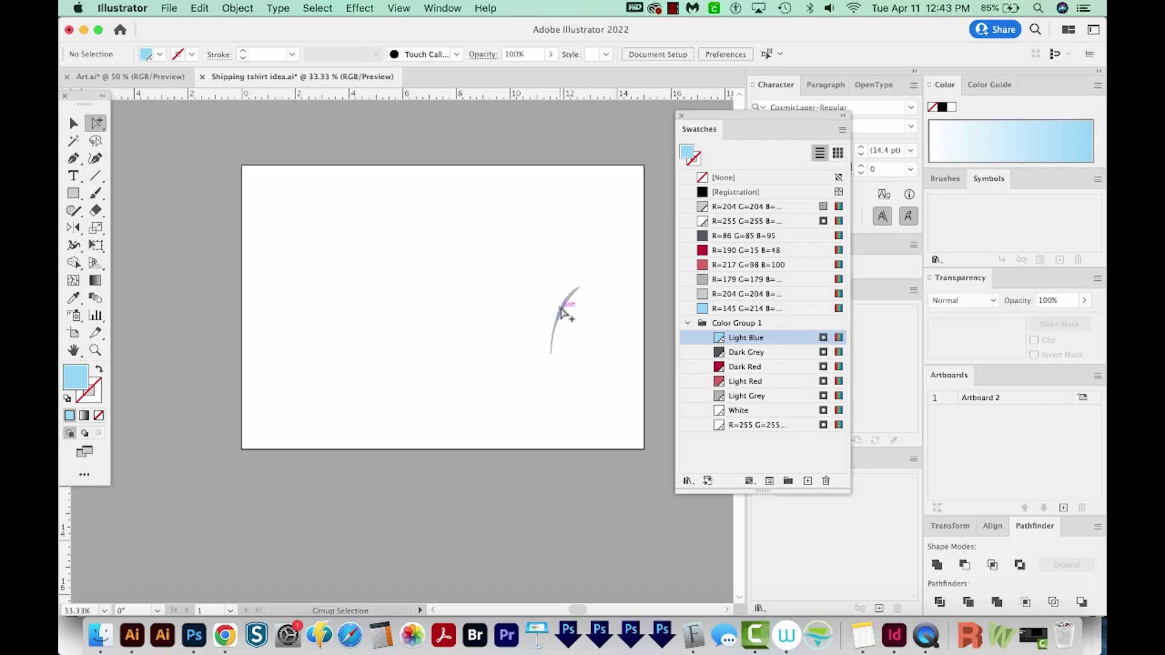
key("super+shift+a")
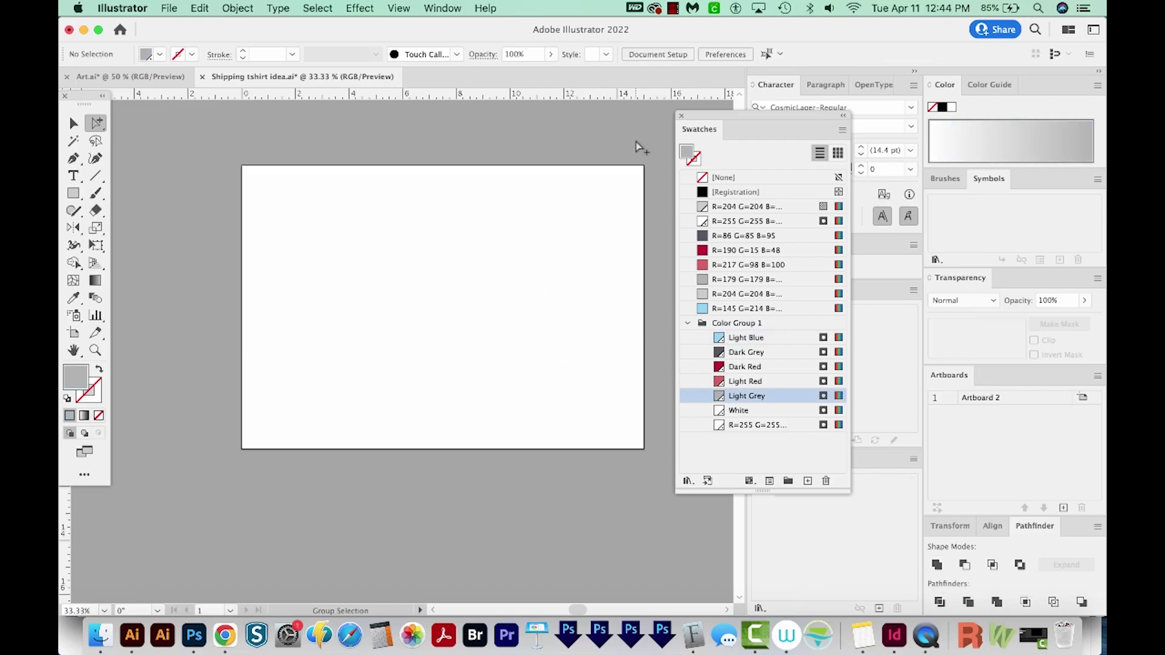
- Switch to outline view, select and delete all the leftover paths on the artboard, and return to the preview
key("super+y")
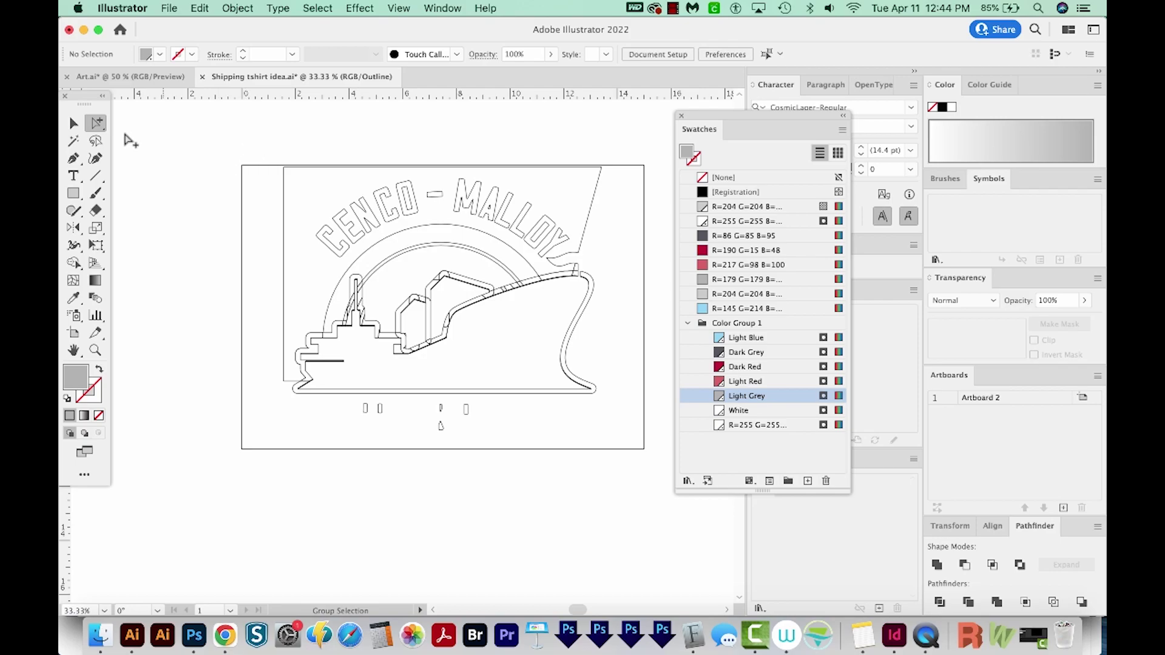
left_click_drag(232, 137, 684, 509)
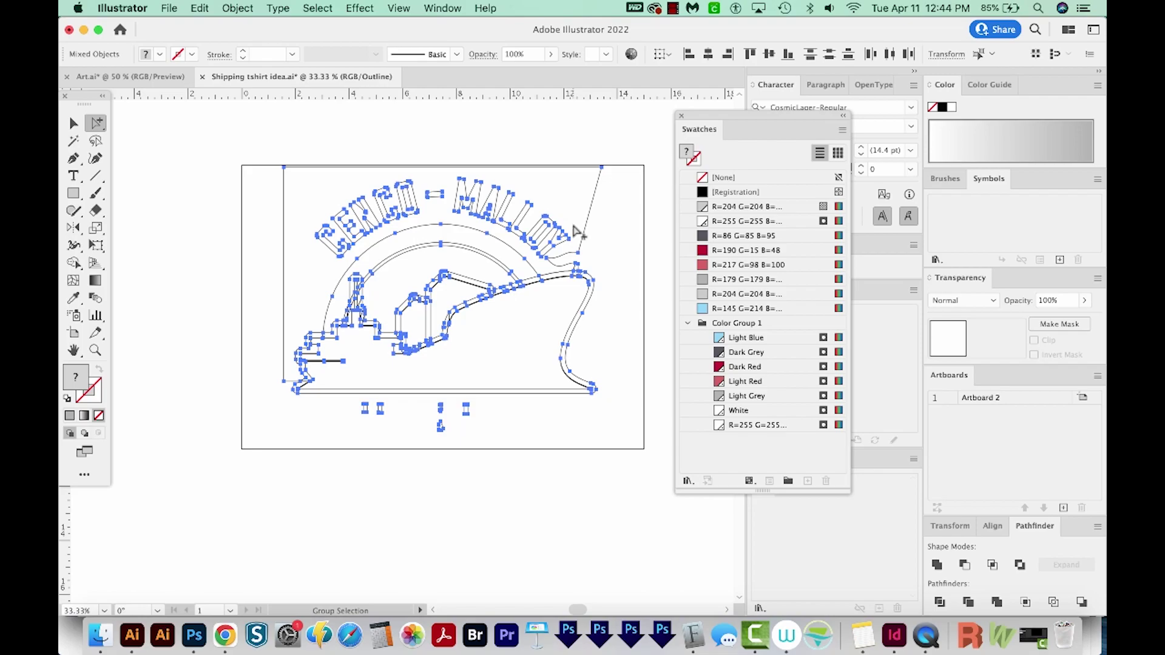
key("Delete")
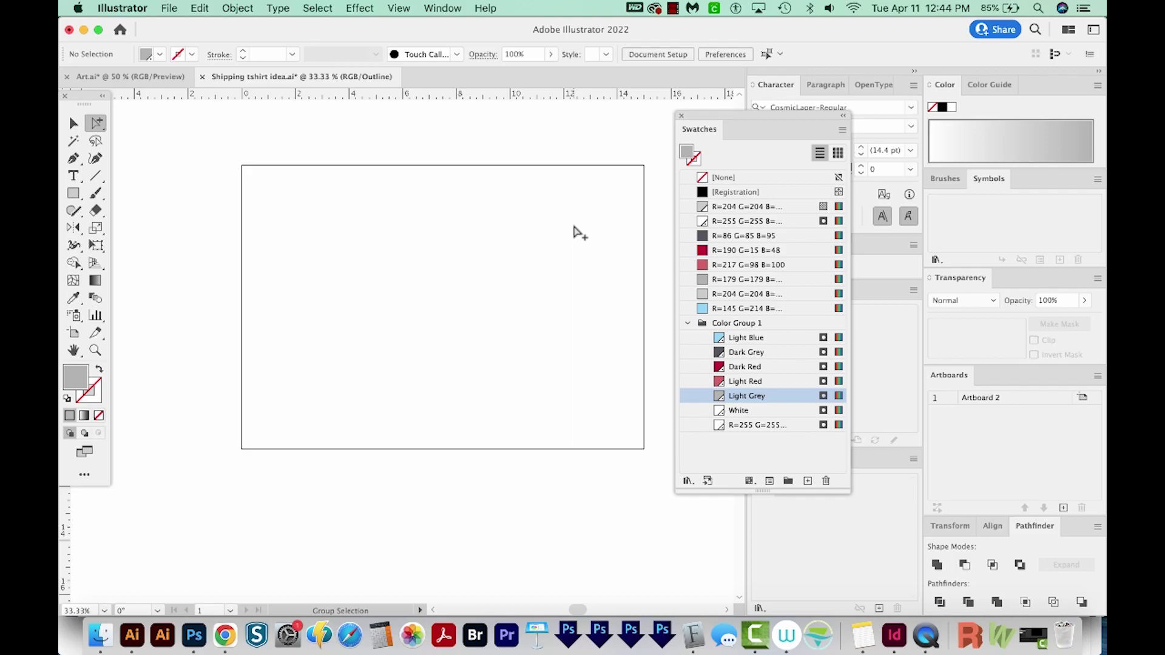
key("super+y")
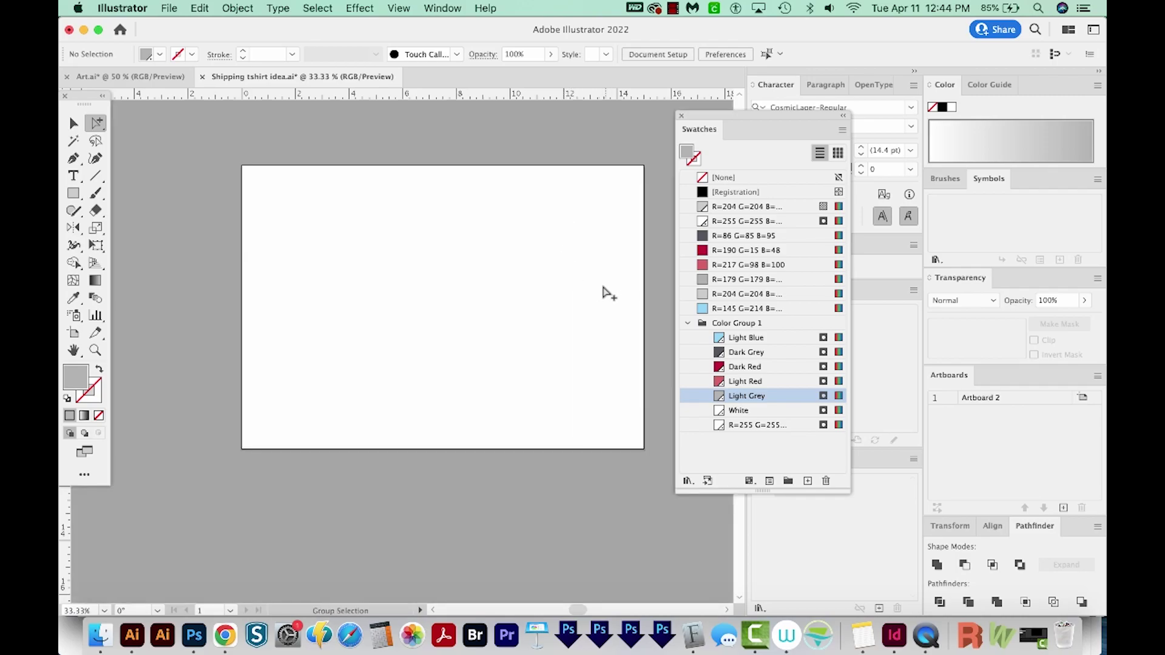
- Show all the hidden merged shapes again and deselect them
left_click(235, 9)
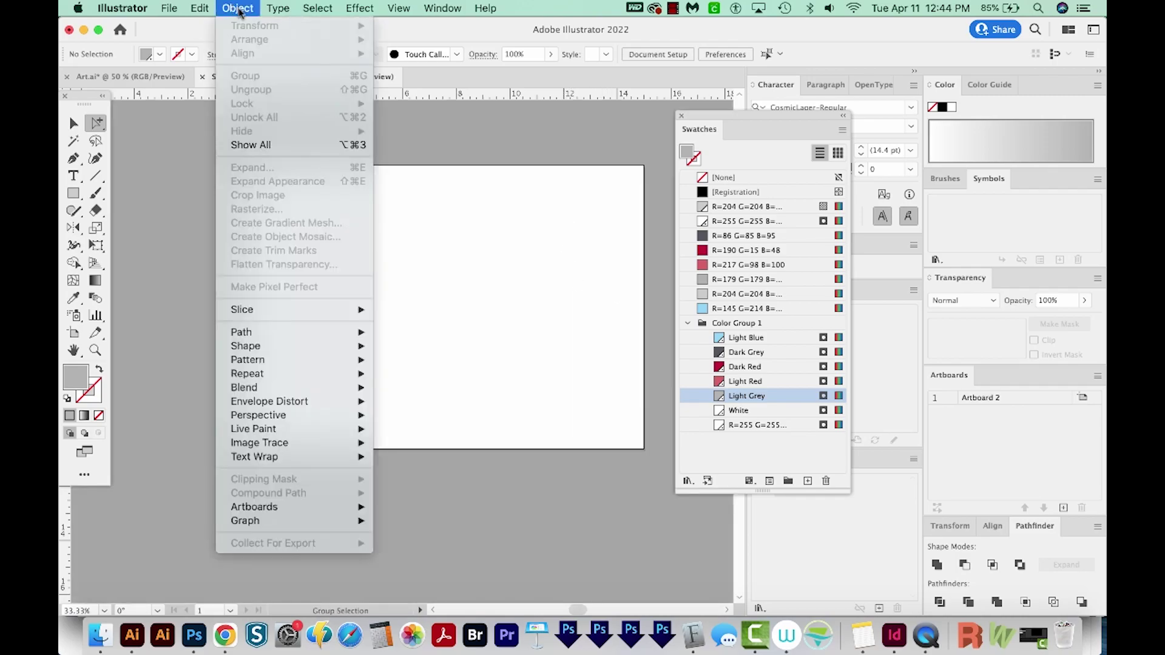
left_click(268, 146)
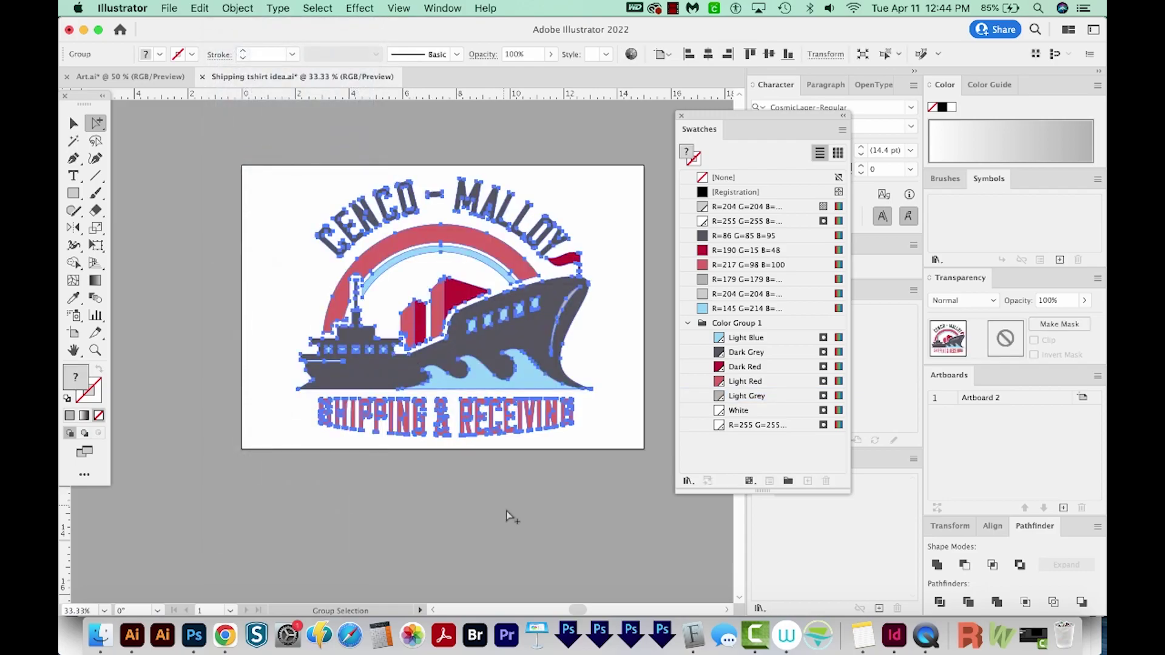
left_click(520, 513)
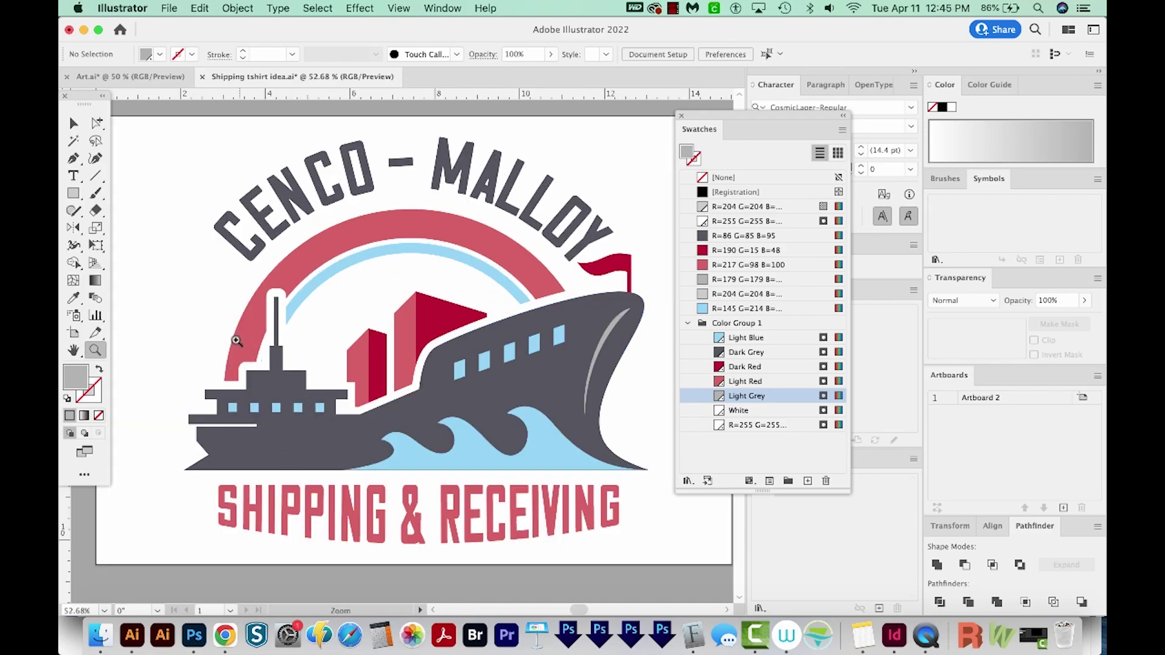
- Delete the tiny stray light blue sliver between the red arch and the ship's mast
left_click_drag(176, 291, 395, 432)
left_click_drag(197, 192, 442, 468)
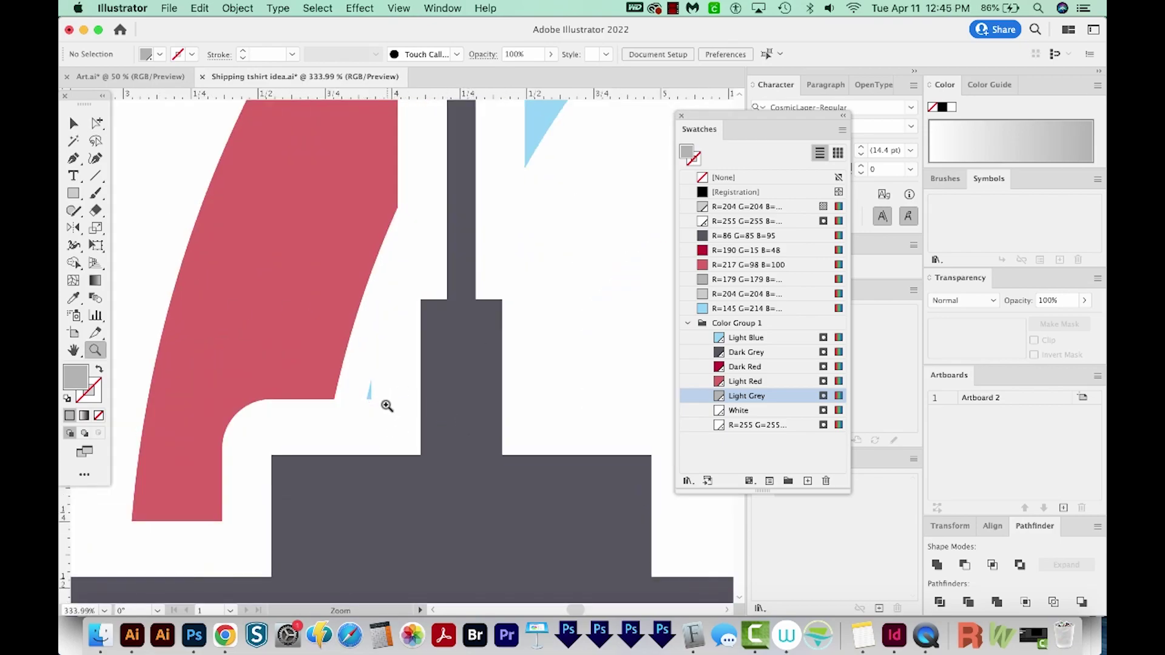
key("a")
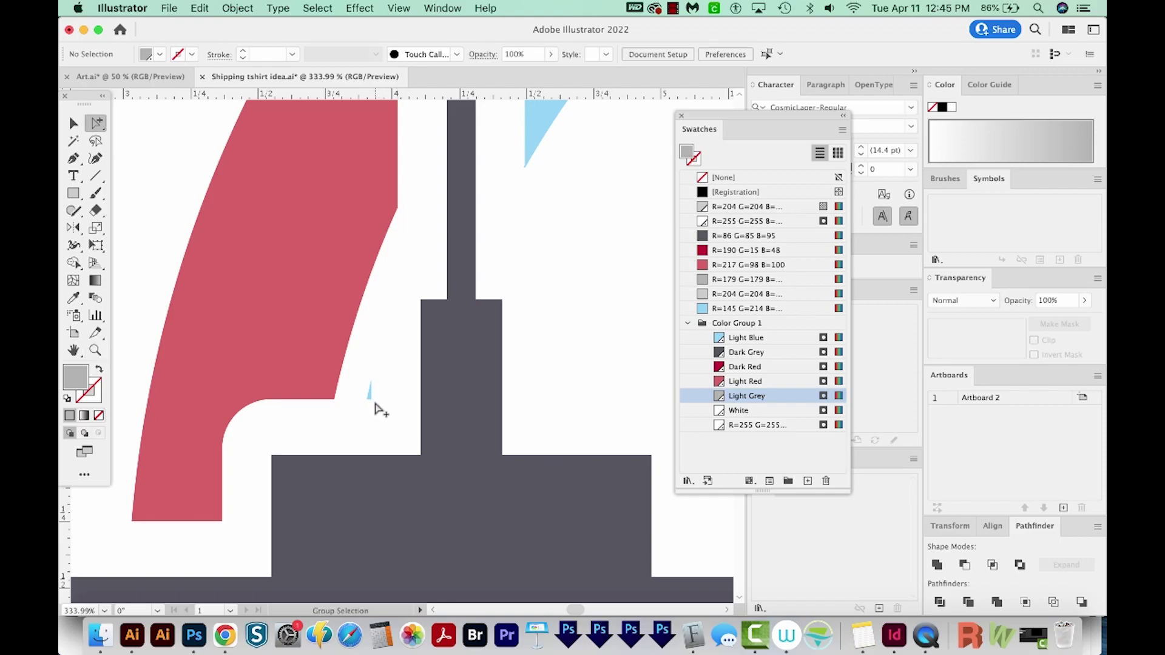
left_click(369, 397)
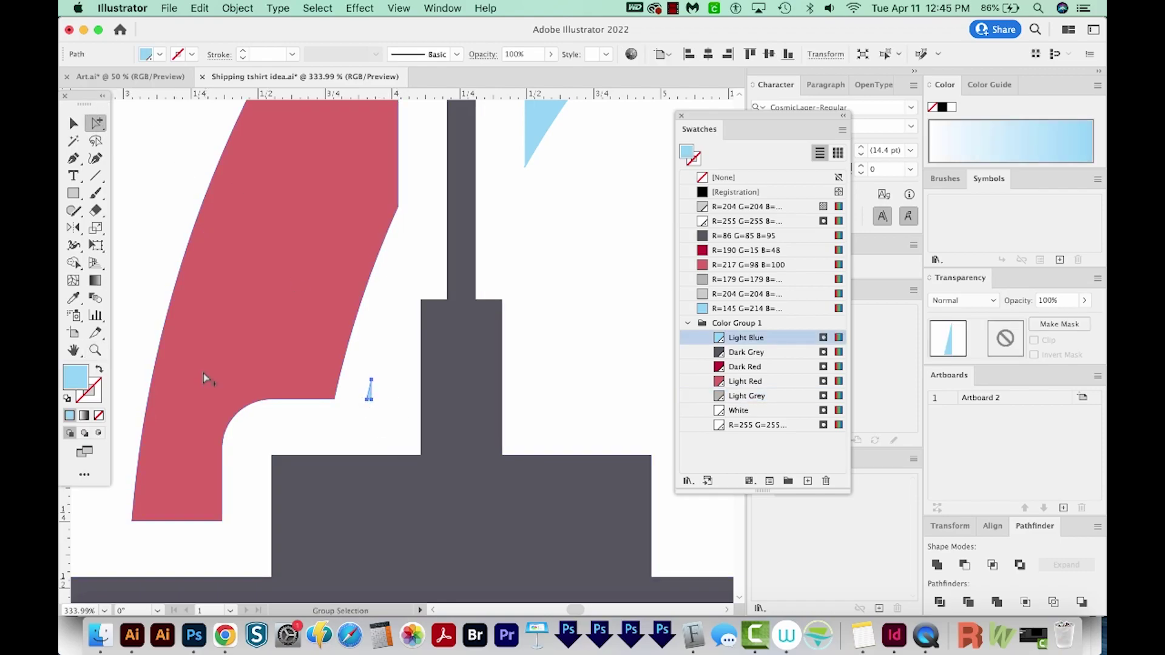
left_click(382, 405)
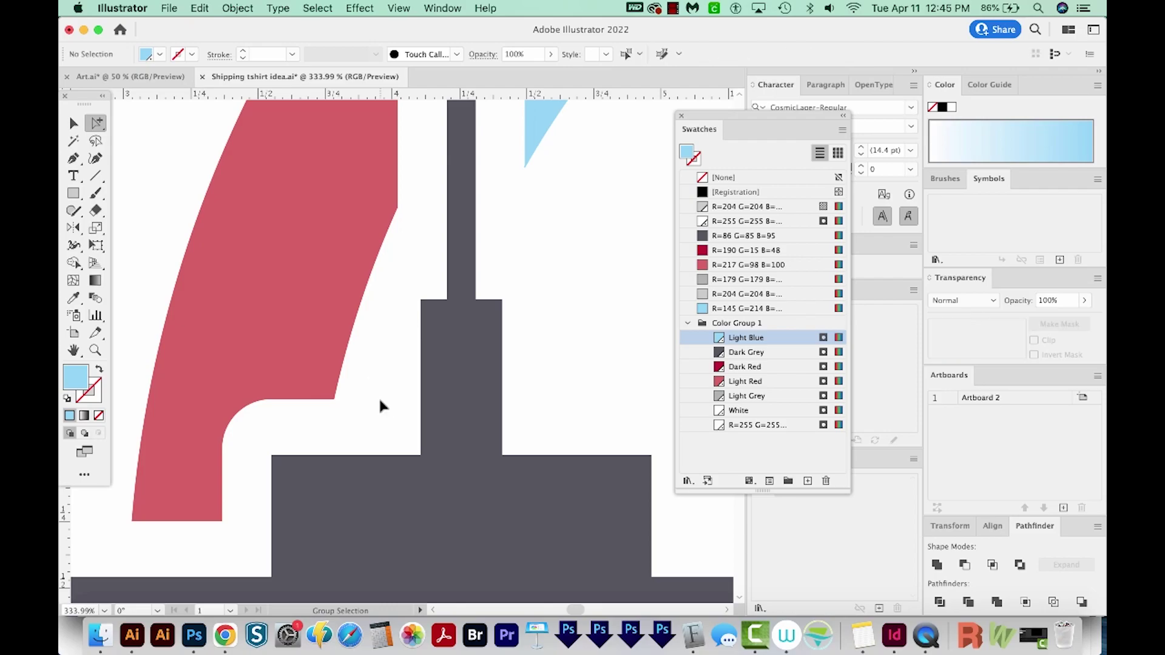
key("super+0")
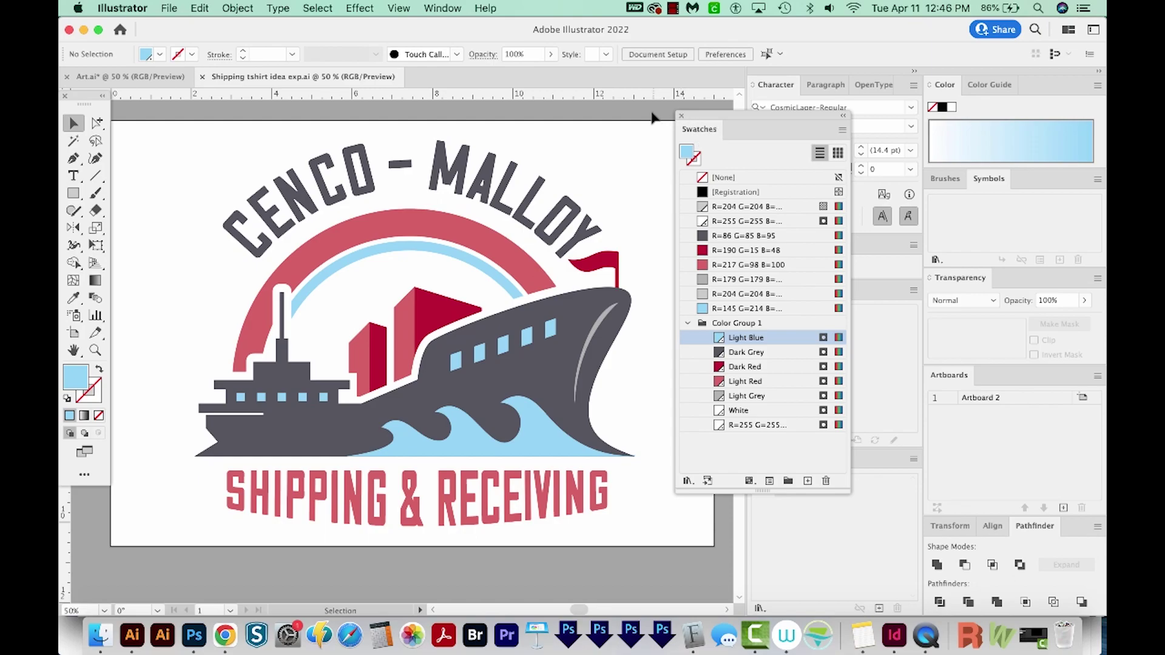
- Select all the unused swatches and delete them from the document
left_click(842, 130)
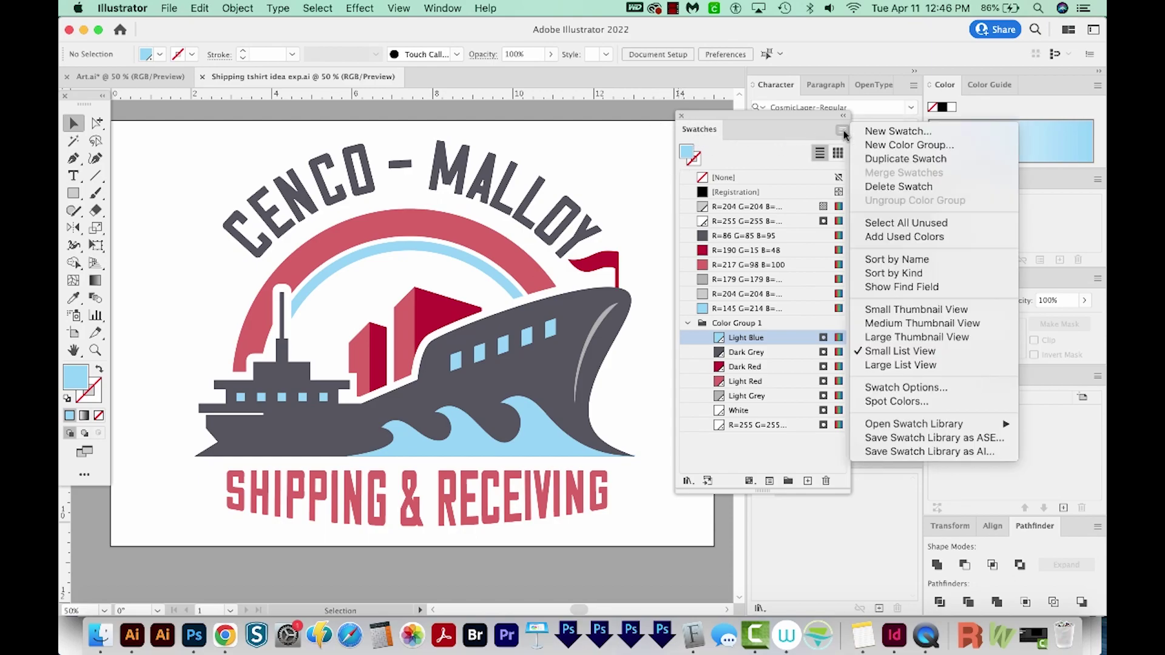
left_click(883, 222)
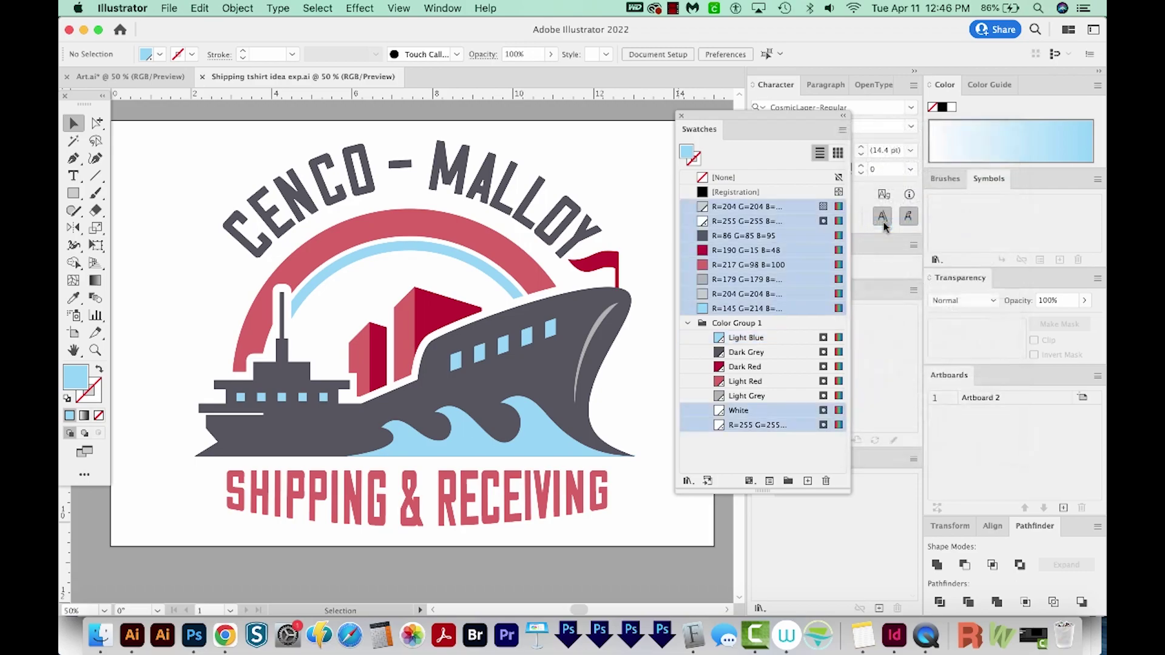
left_click(826, 481)
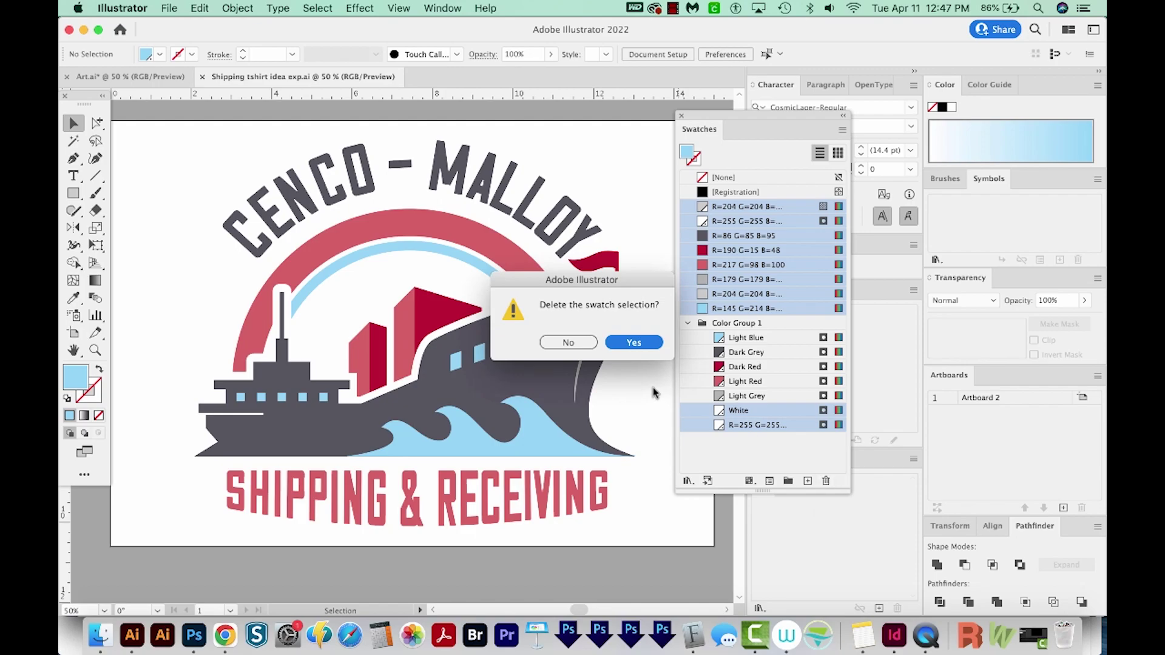
left_click(631, 342)
left_click(703, 337)
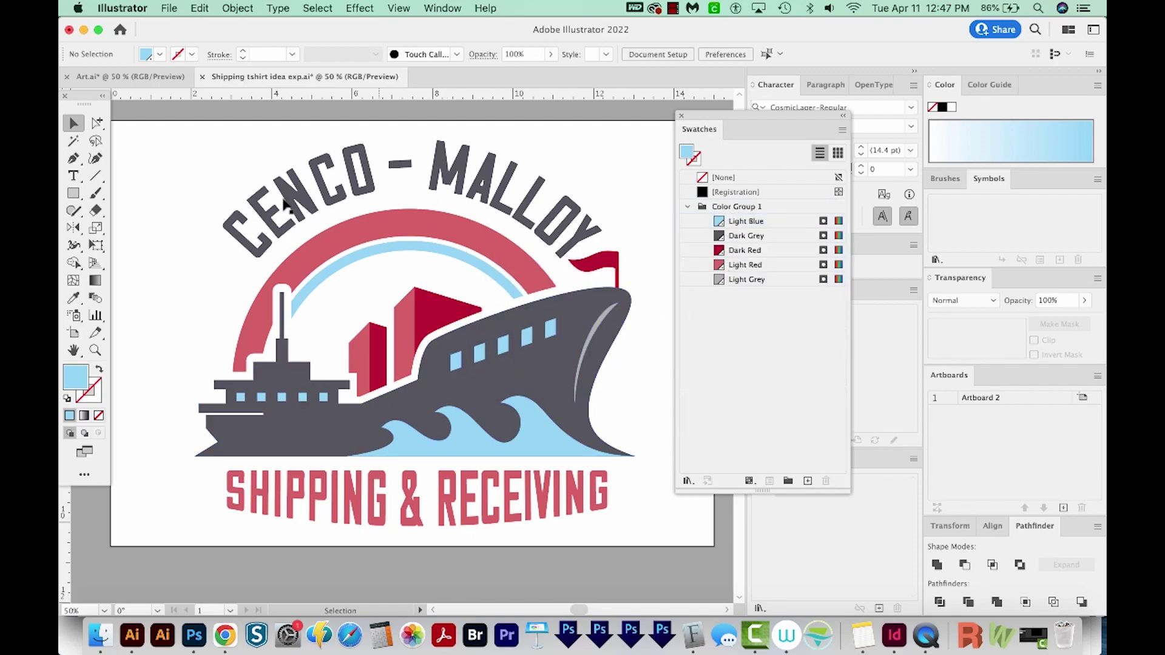
- Try recoloring the Dark Grey spot swatch to R 47, G 107, B 89, and undo the change
double_click(766, 238)
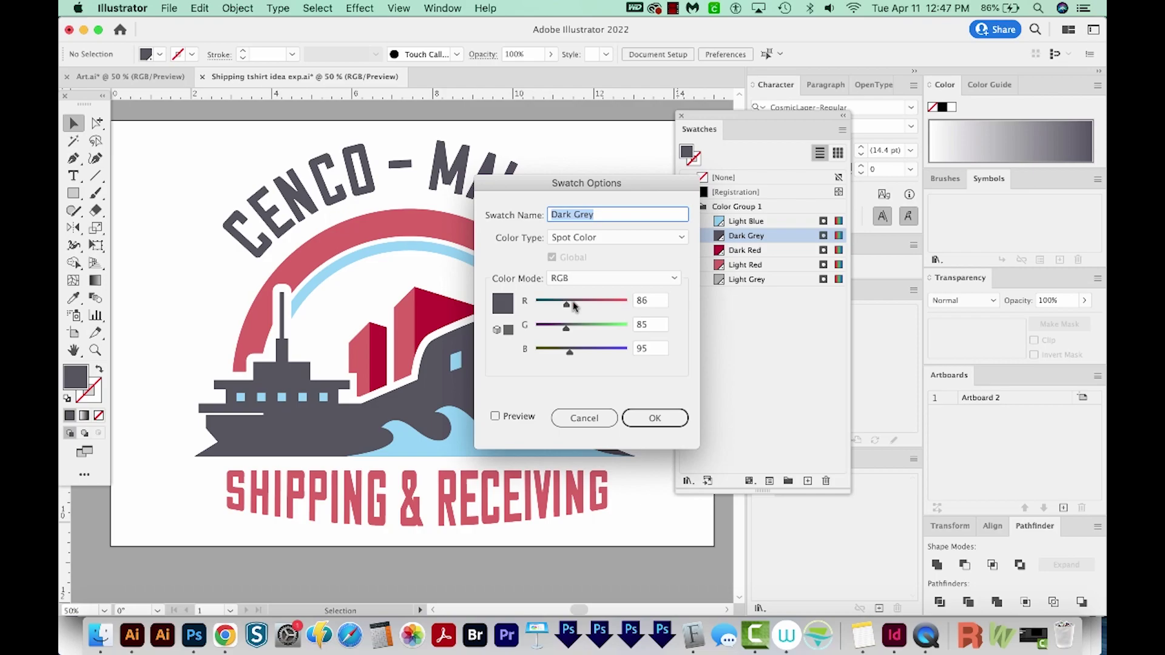
mouse_move(575, 307)
left_mouse_down()
mouse_move(553, 307)
mouse_move(582, 329)
mouse_move(557, 356)
mouse_move(574, 328)
left_mouse_up()
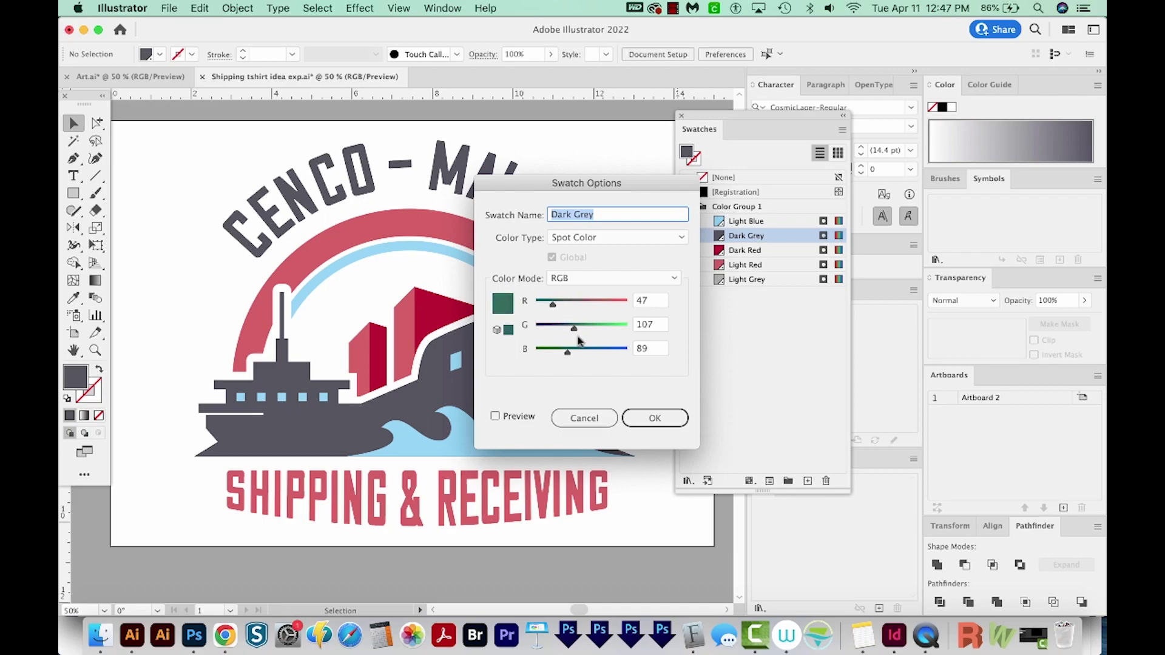
left_click(632, 420)
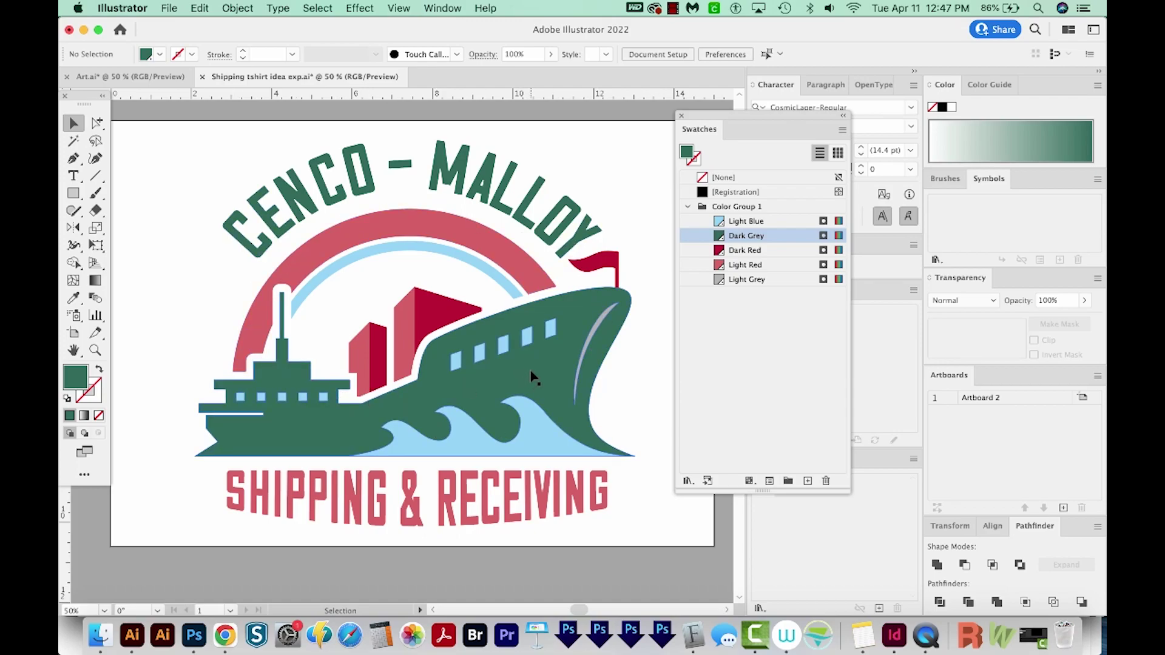
key("super+z")
- Try moving the light blue waves down out of the ship's hull, and undo the move
scroll(575, 433, "down", 1)
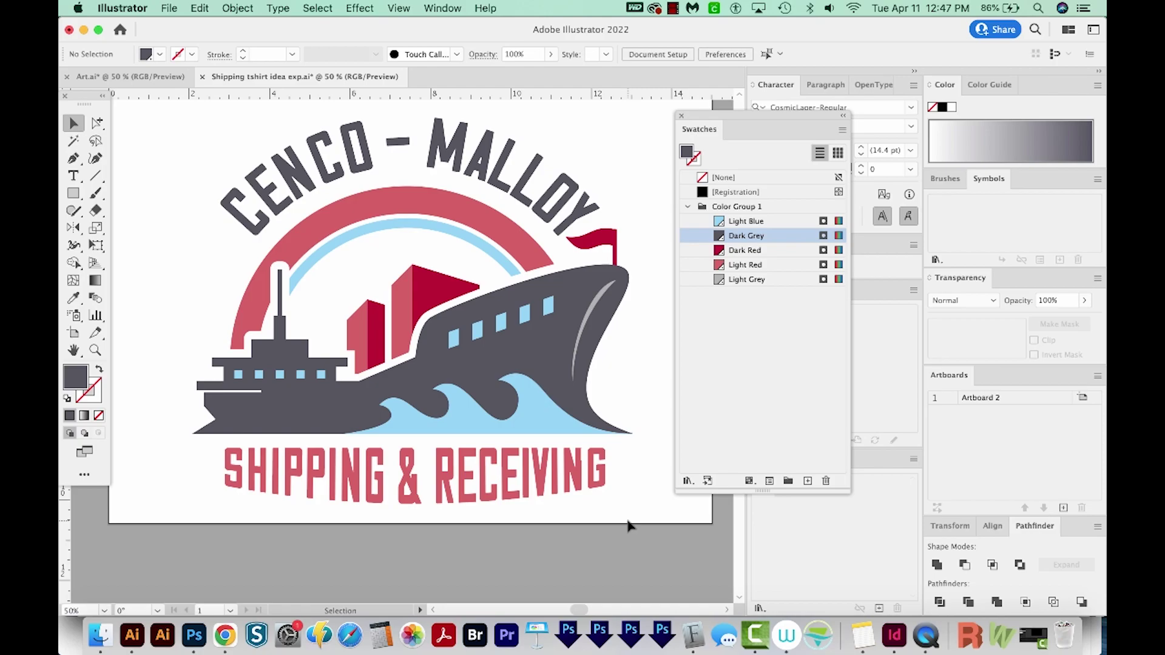
key("a")
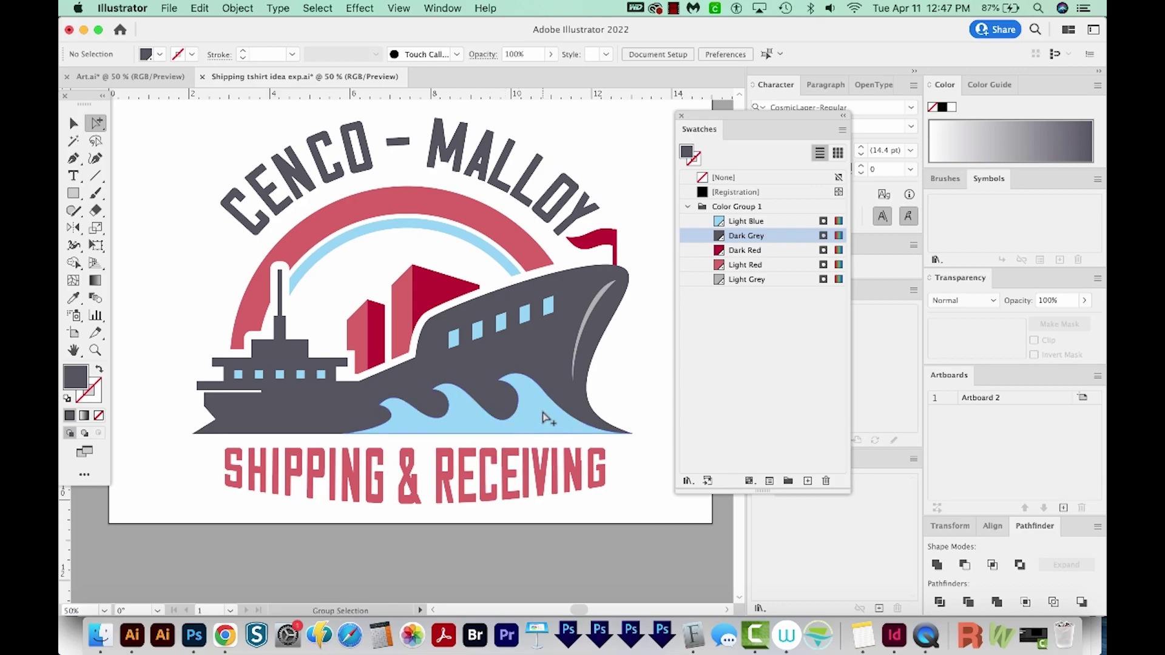
left_click(545, 419, "alt")
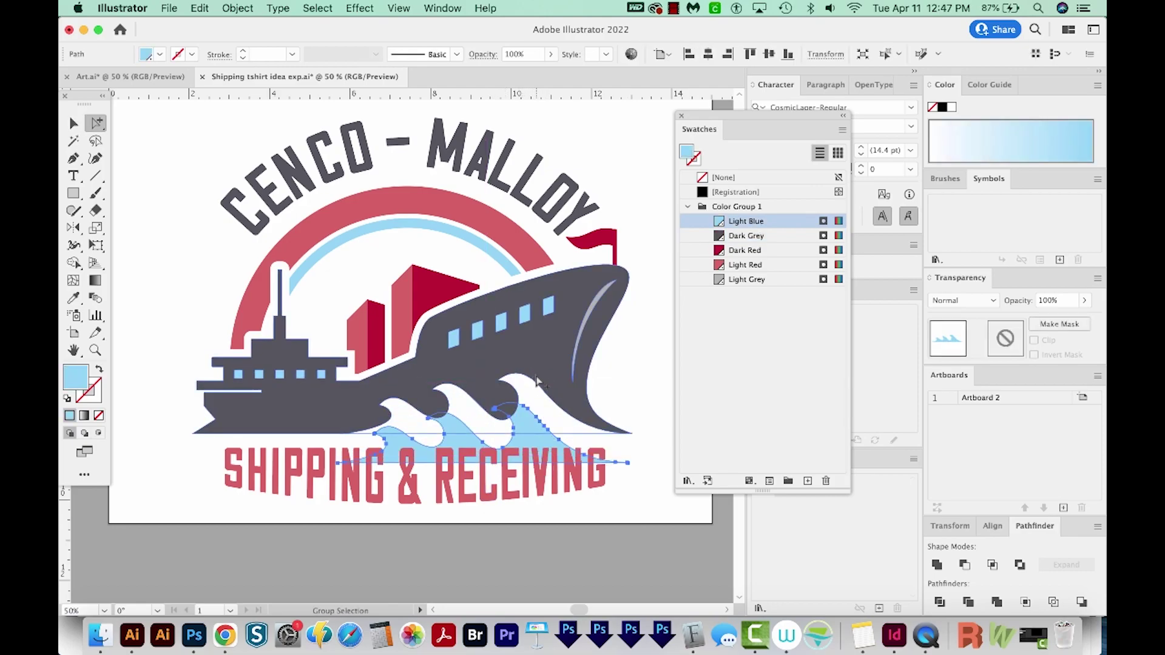
key("super+z")
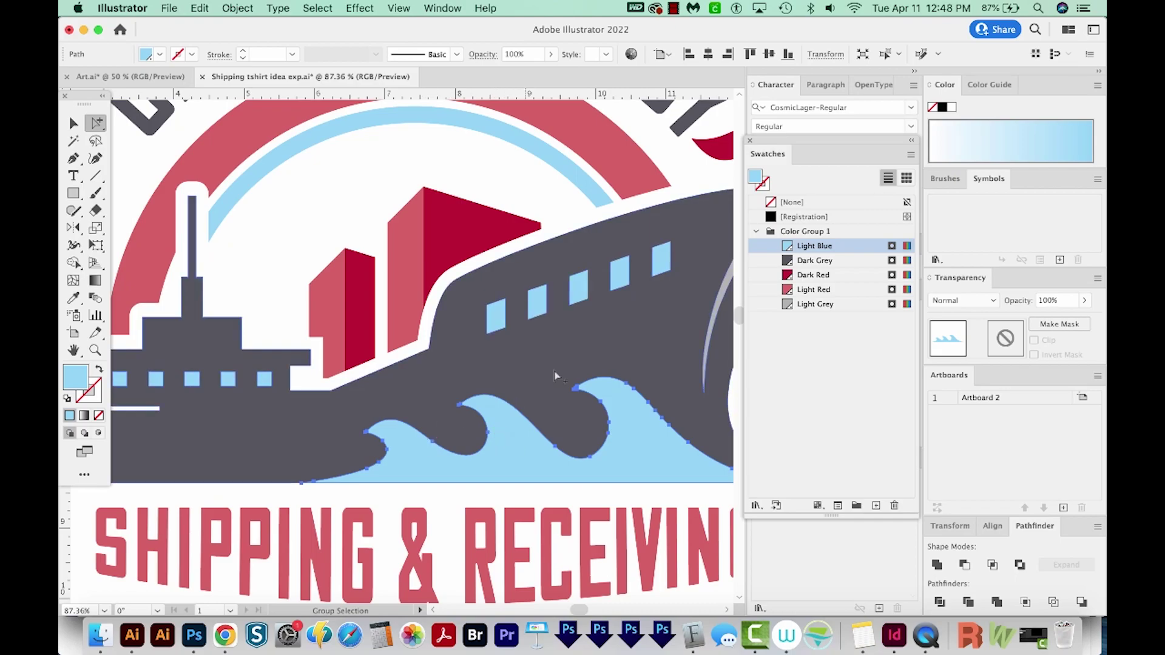
- Select the light blue waves and ship windows, leaving out the light blue arch, and send them to the back
left_click(644, 442)
scroll(595, 303, "up", 3)
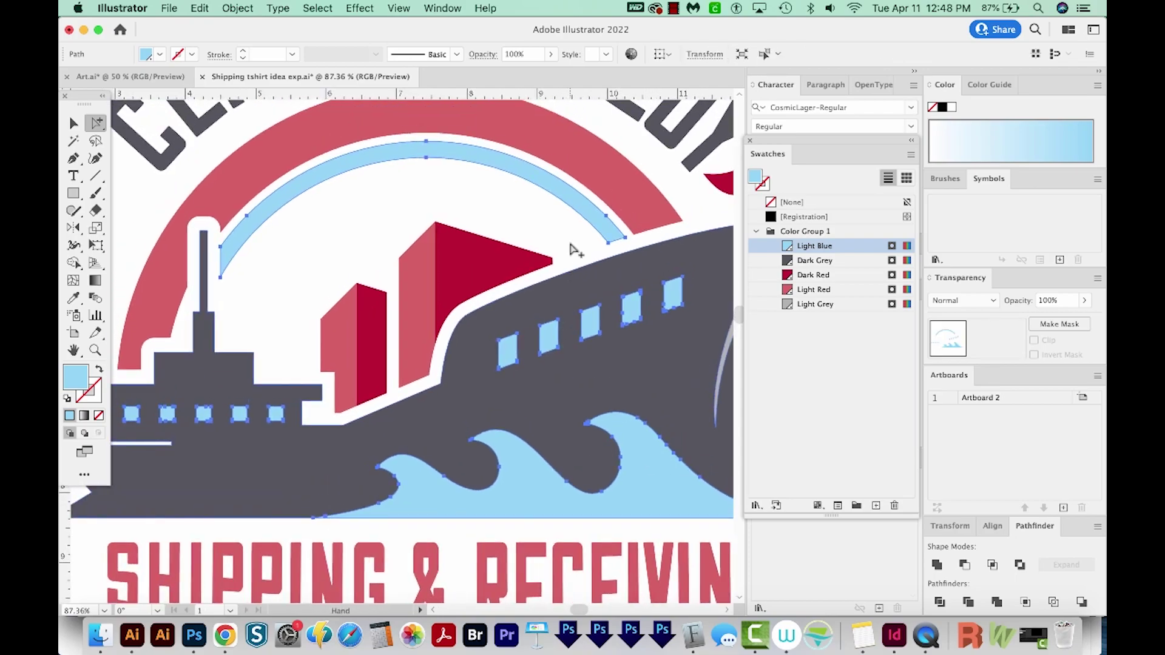
left_click(502, 166, "shift")
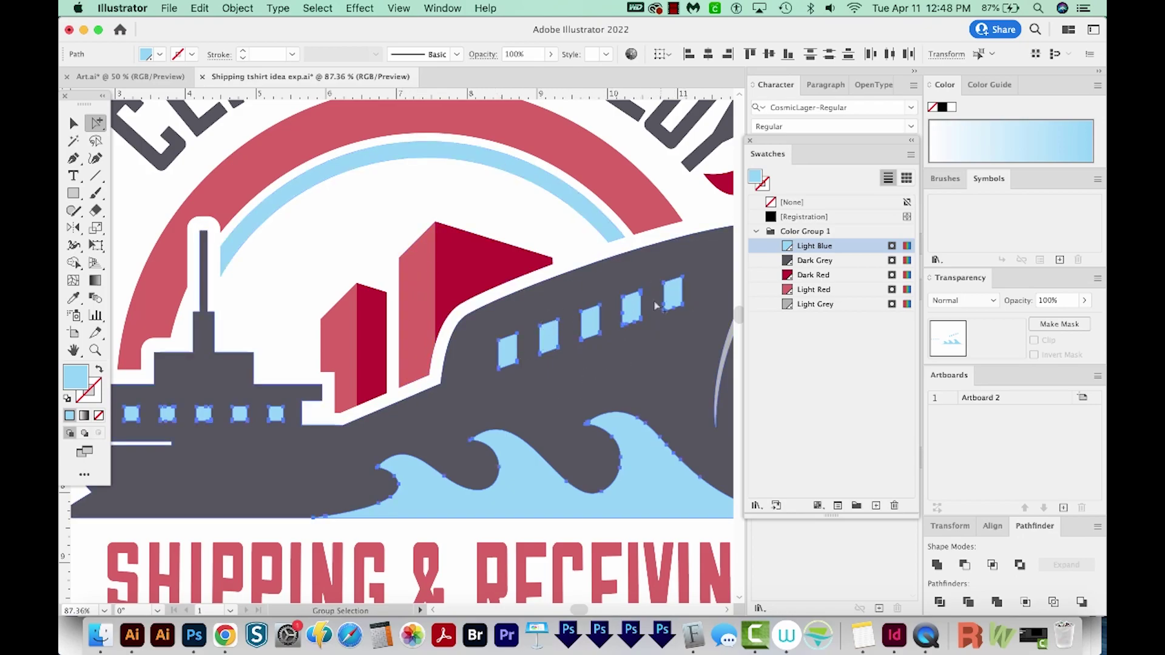
key("super+minus")
key("super+minus")
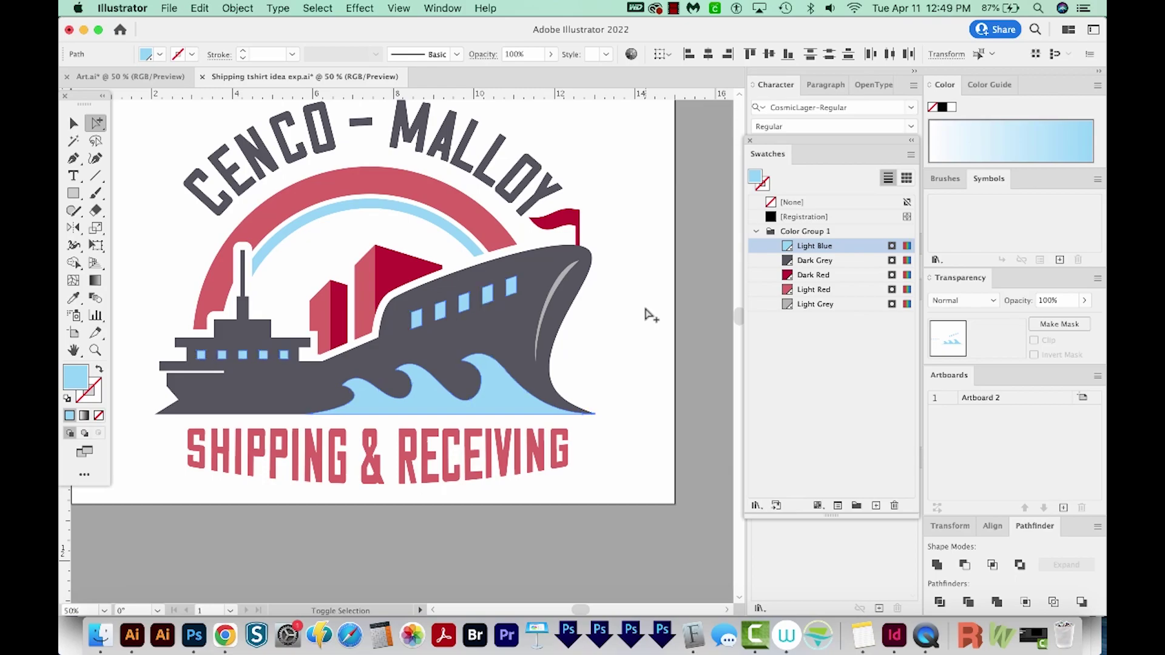
key("super")
left_click_drag(463, 287, 502, 337)
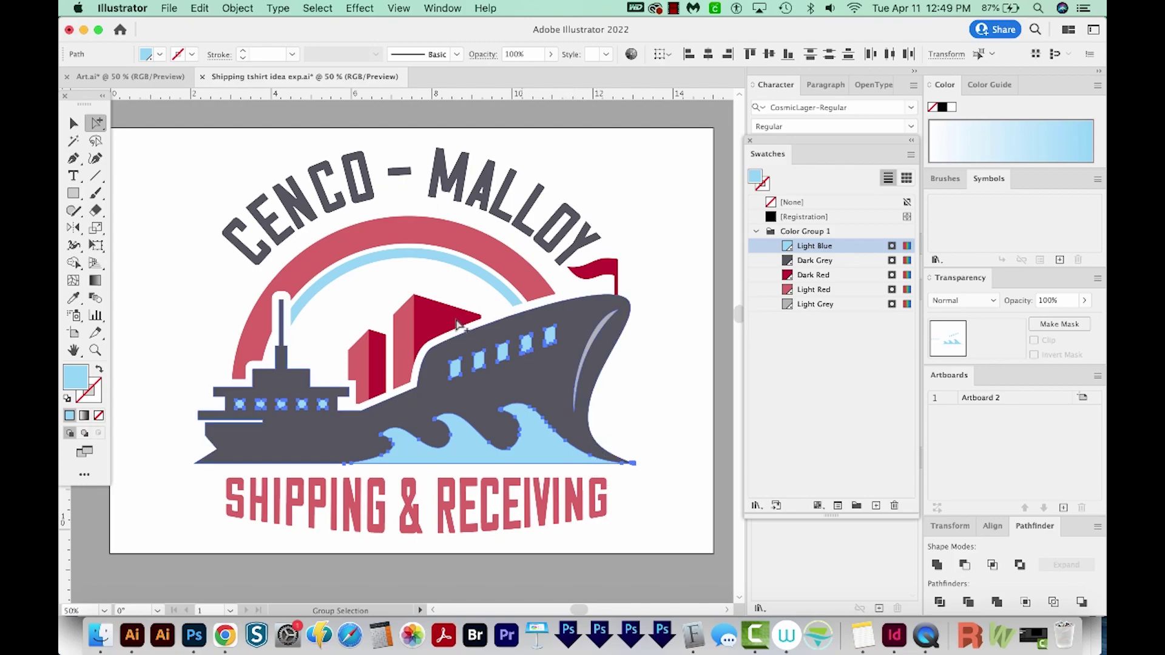
left_click(237, 8)
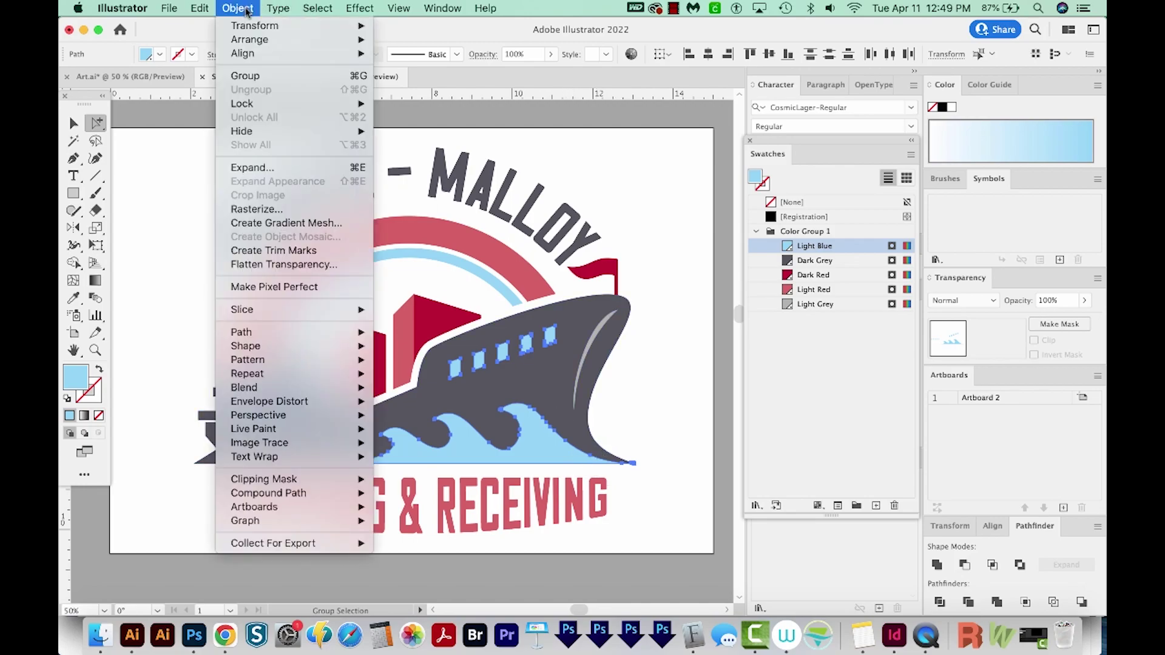
mouse_move(255, 40)
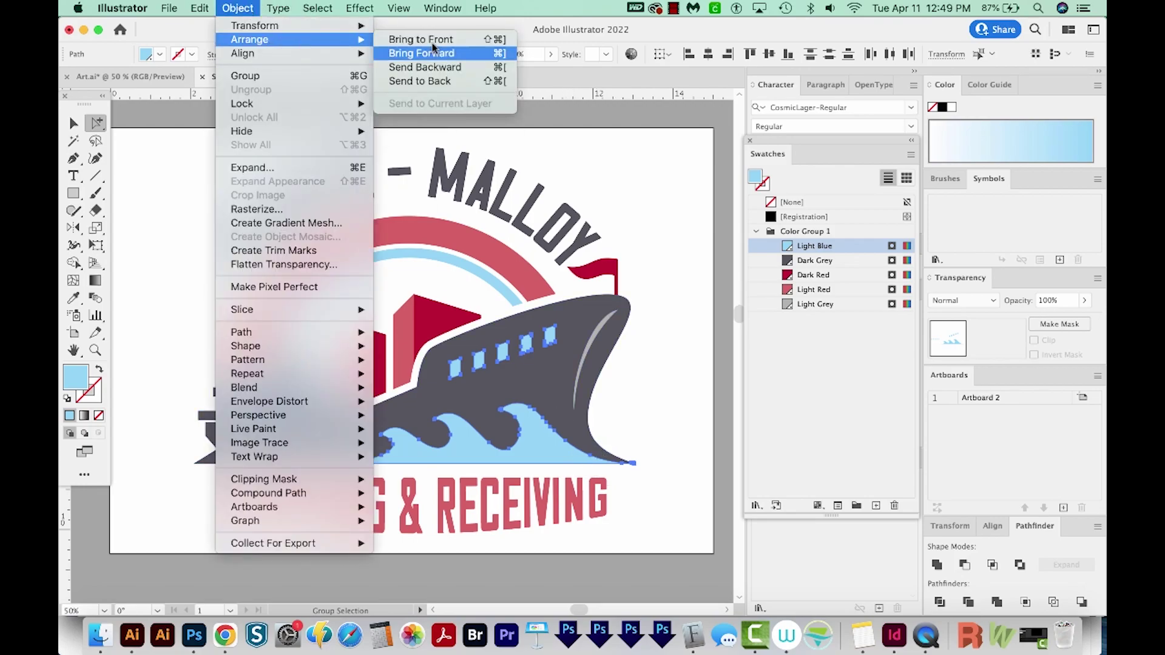
left_click(425, 81)
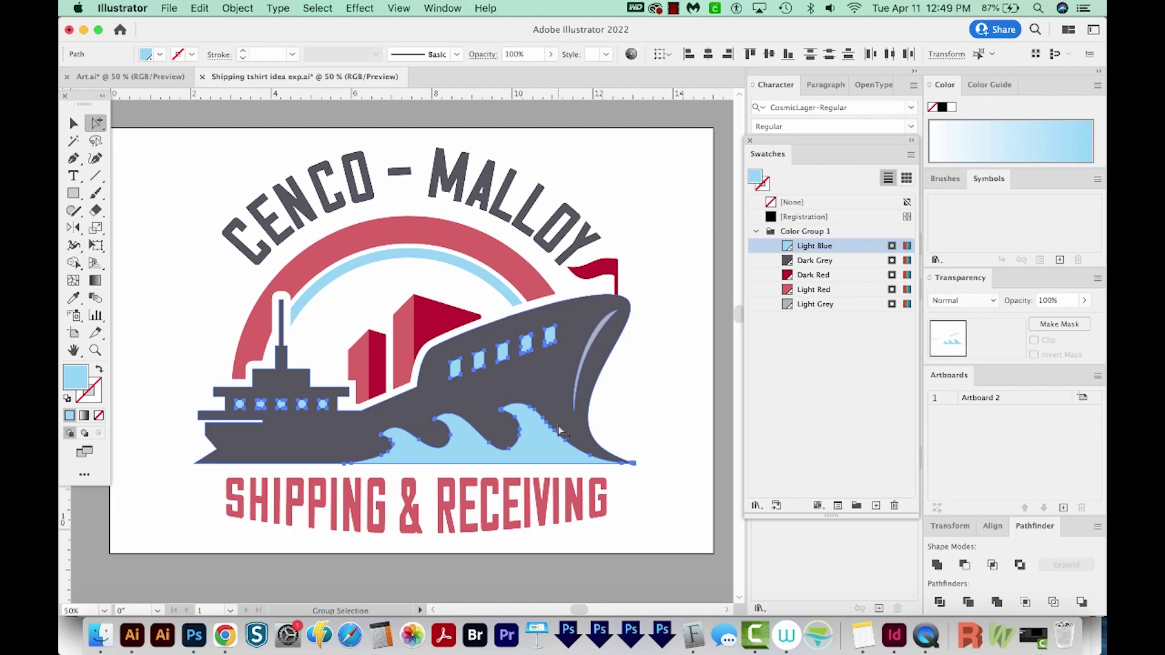
- Apply an Offset Path effect of 1.1 pt with miter joins to the light blue waves and windows
left_click(362, 8)
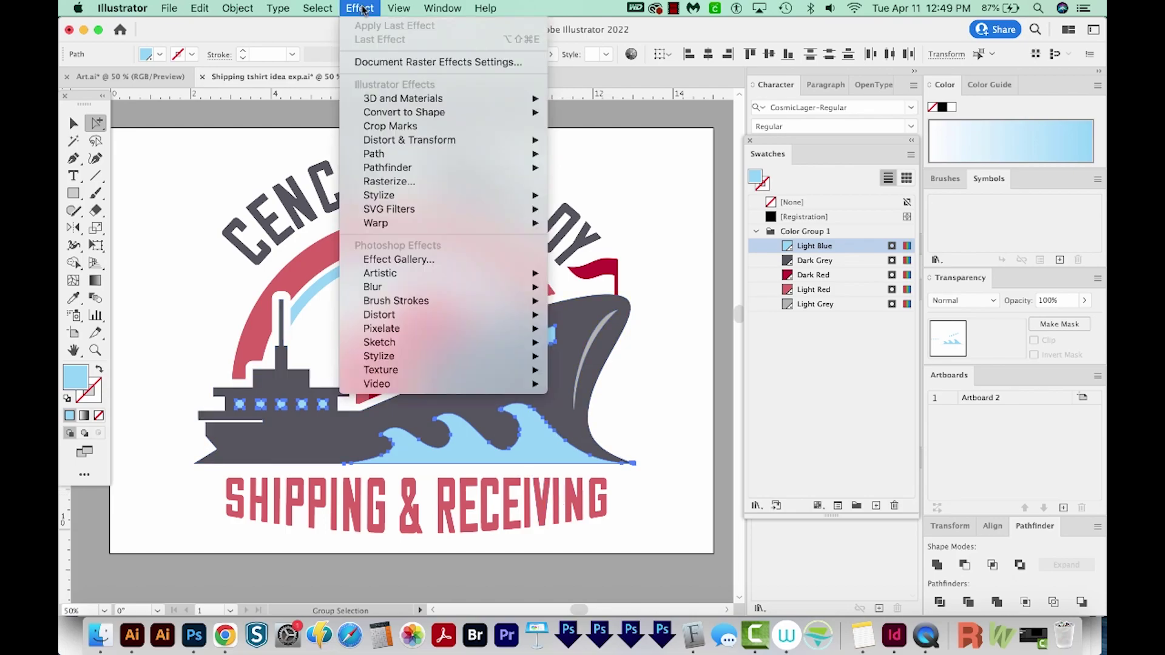
mouse_move(388, 153)
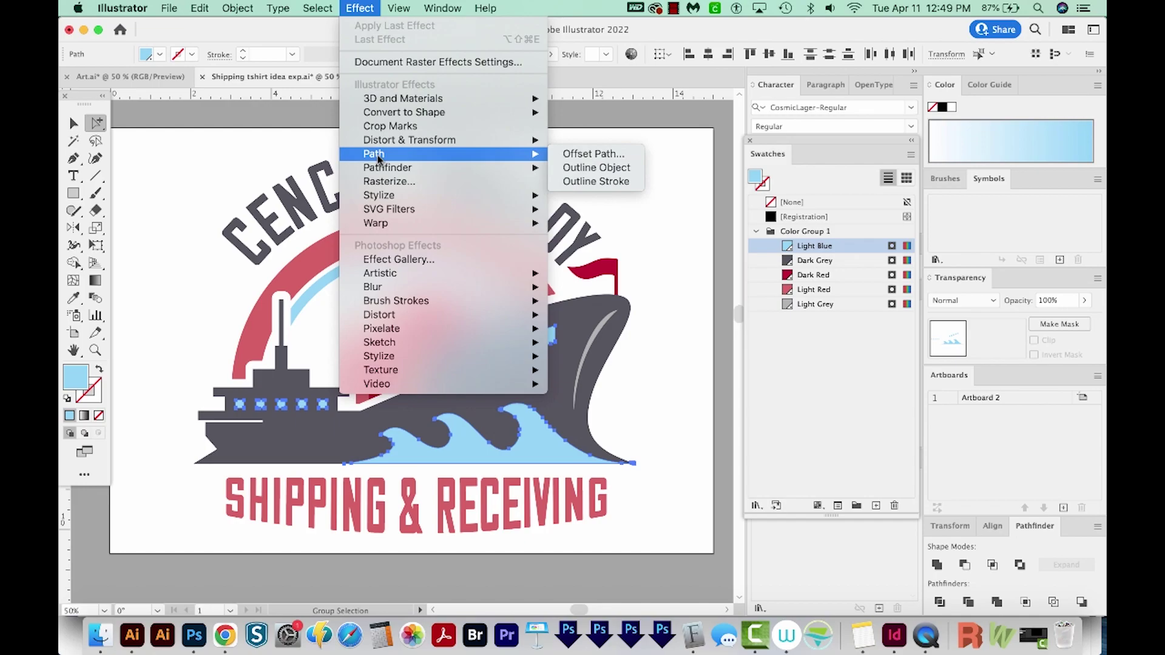
left_click(575, 155)
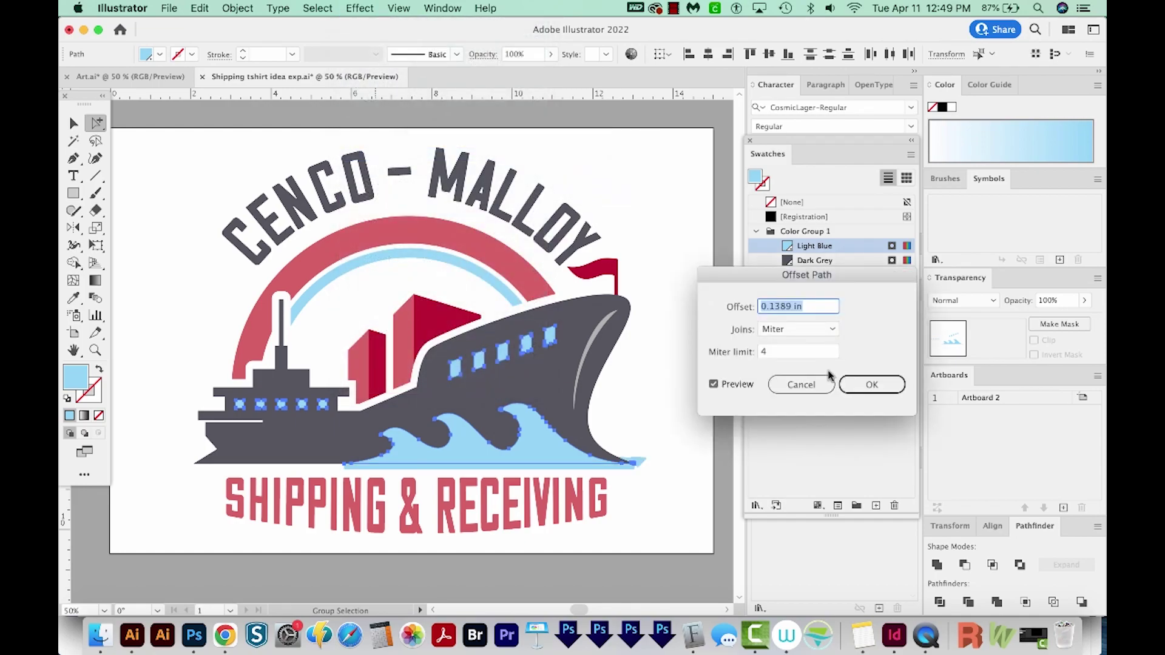
type("1.1 pt")
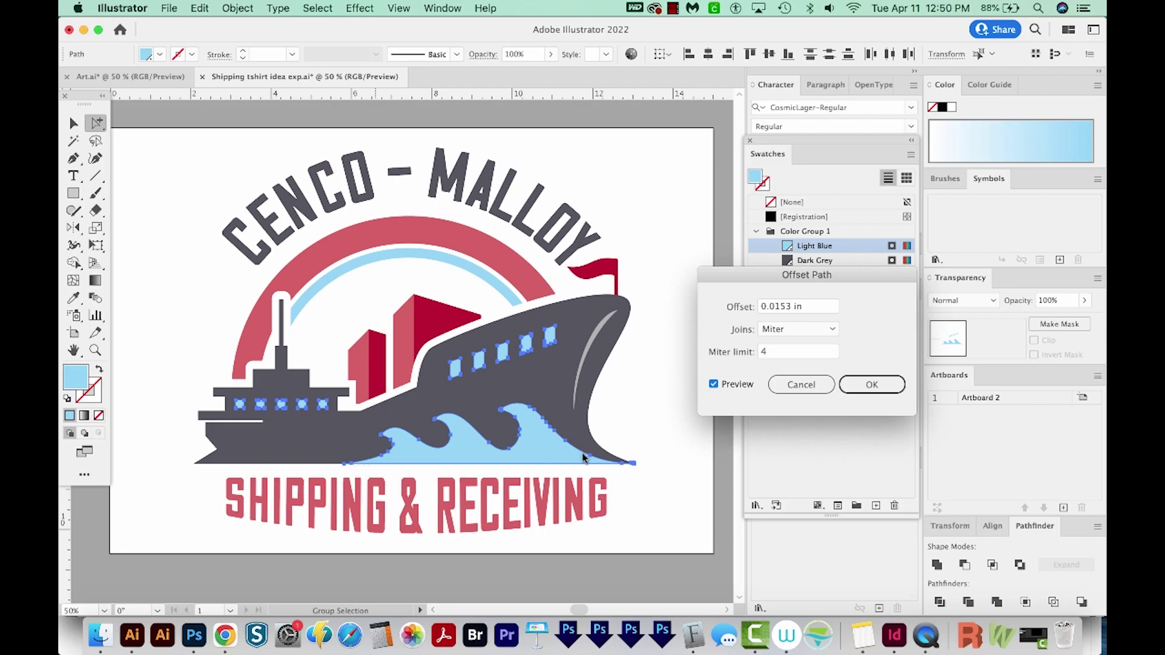
left_click(869, 386)
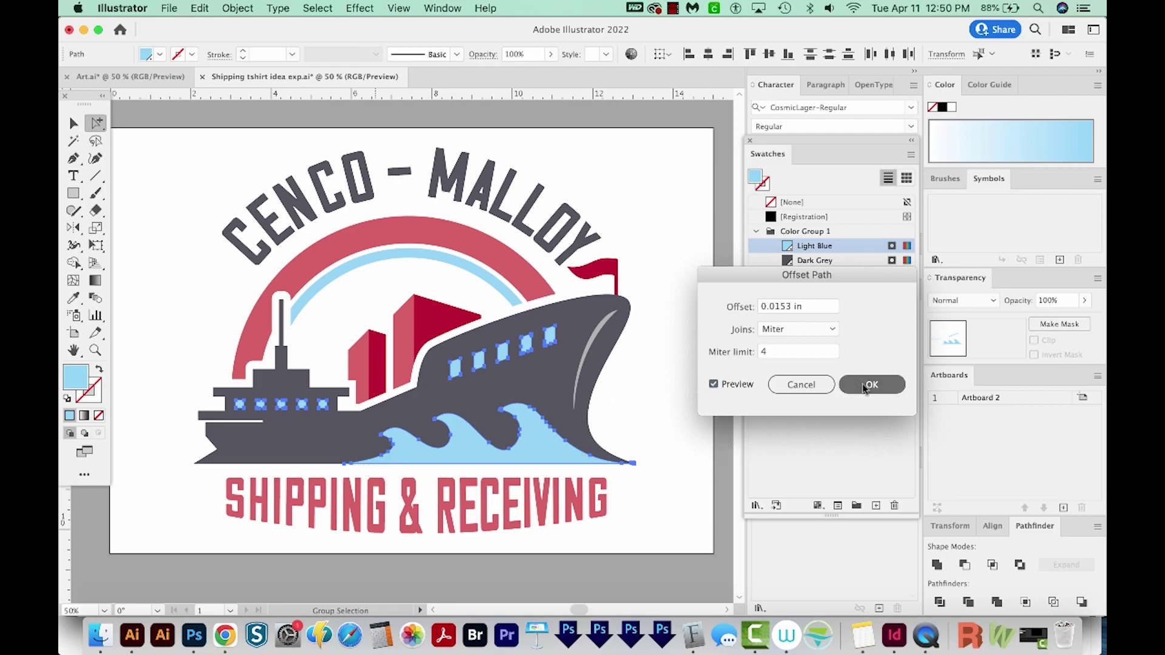
- Set the opacity of the dark grey ship hull to 50% to reveal the overlap with the waves
key("z")
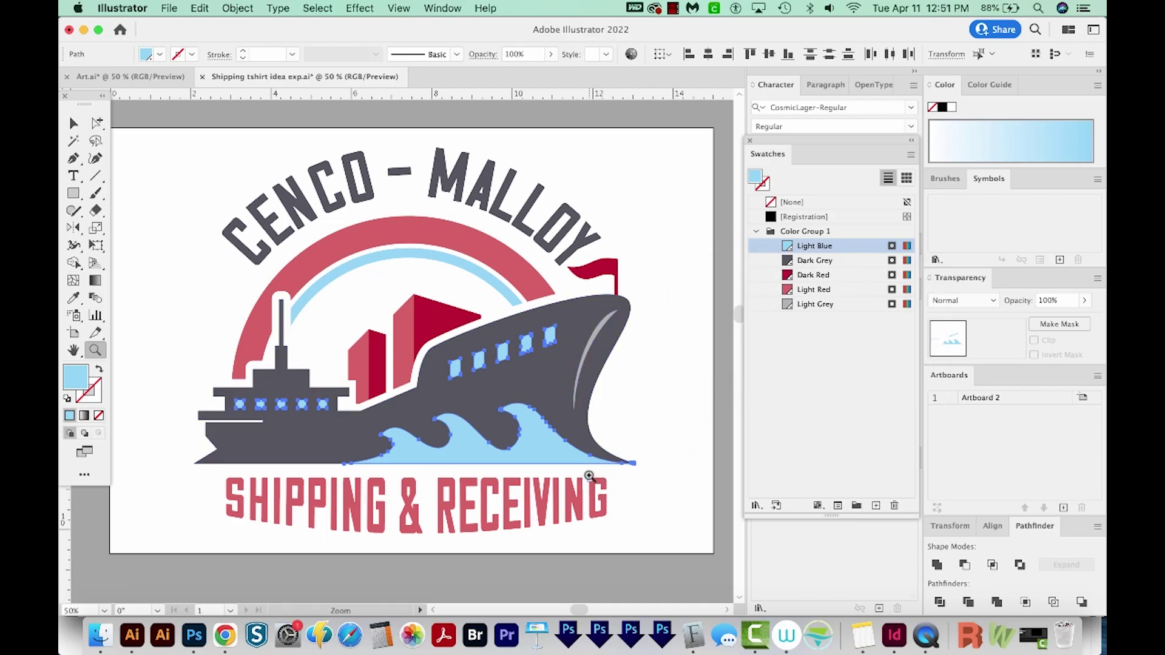
left_click_drag(592, 477, 678, 433)
left_click_drag(271, 473, 544, 482)
left_click_drag(346, 432, 426, 509)
key("a")
left_click(444, 429)
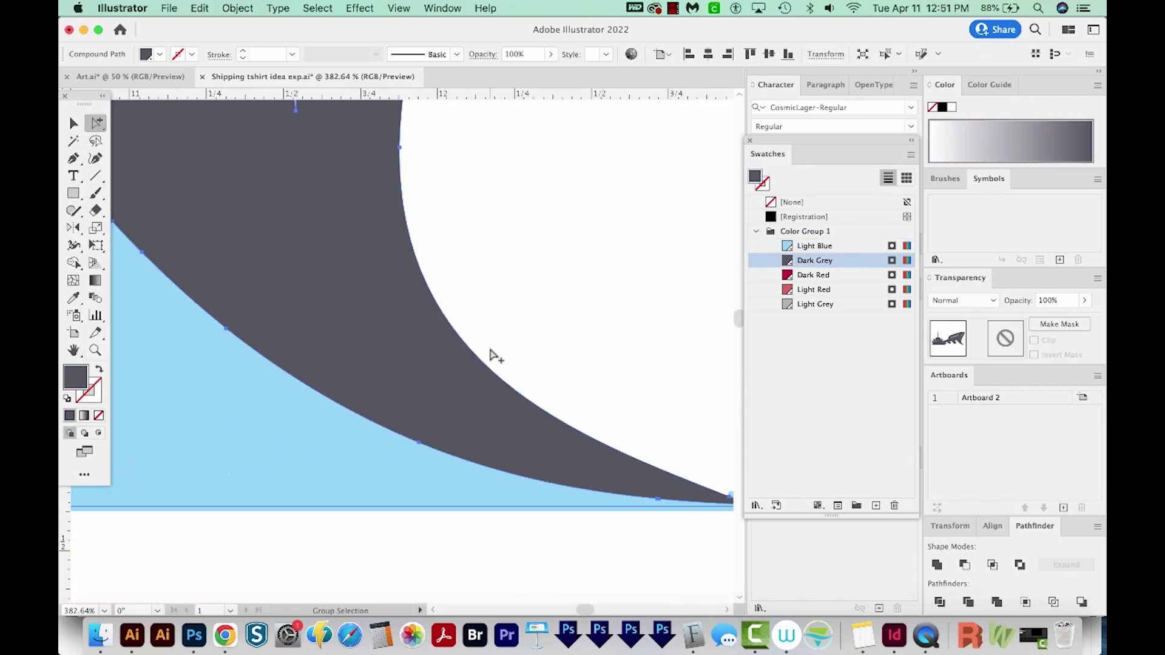
left_click(514, 54)
type("50")
key("Return")
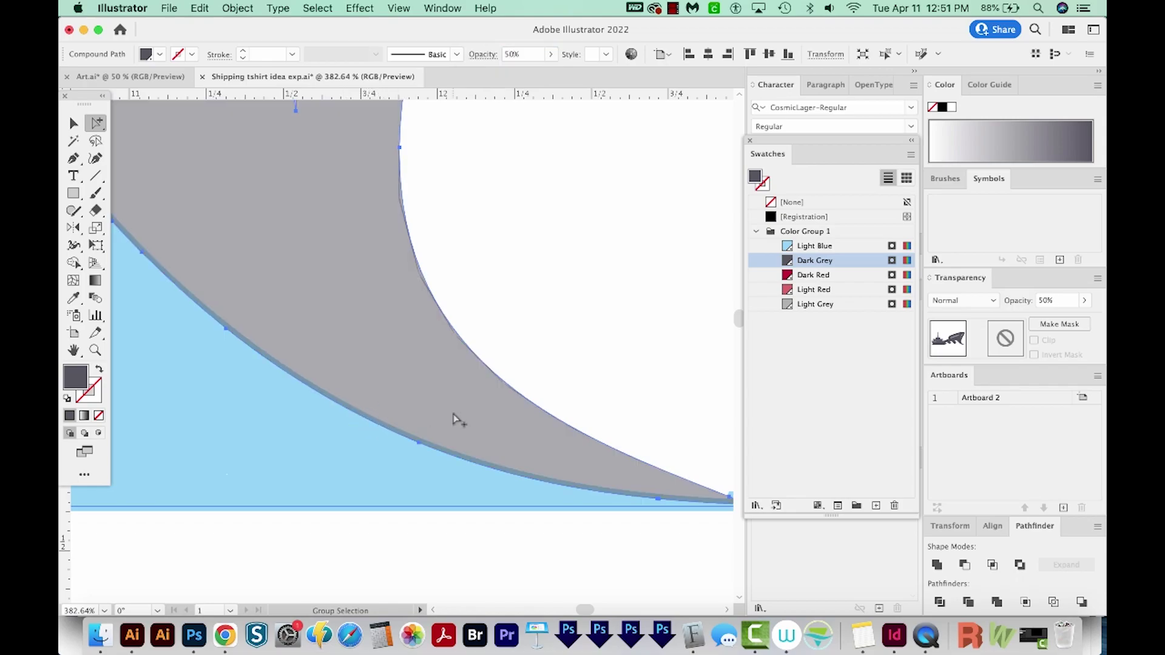
- Try shifting the light blue waves slightly away from the hull's edge, and undo the move
left_click(359, 446)
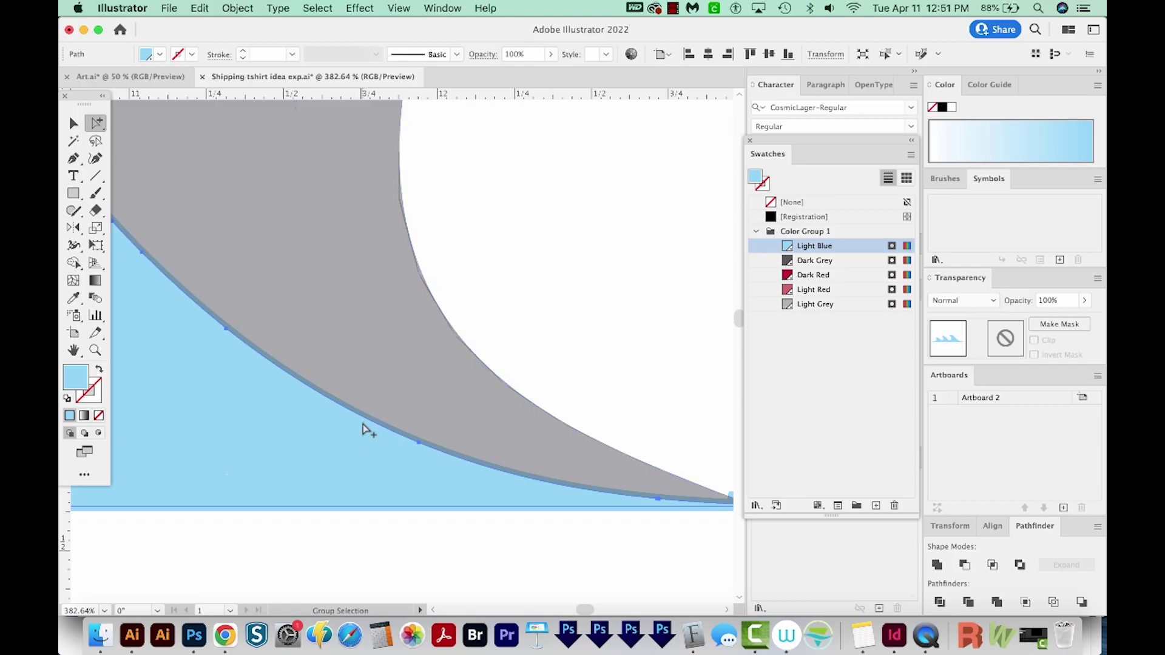
left_click_drag(316, 417, 308, 423)
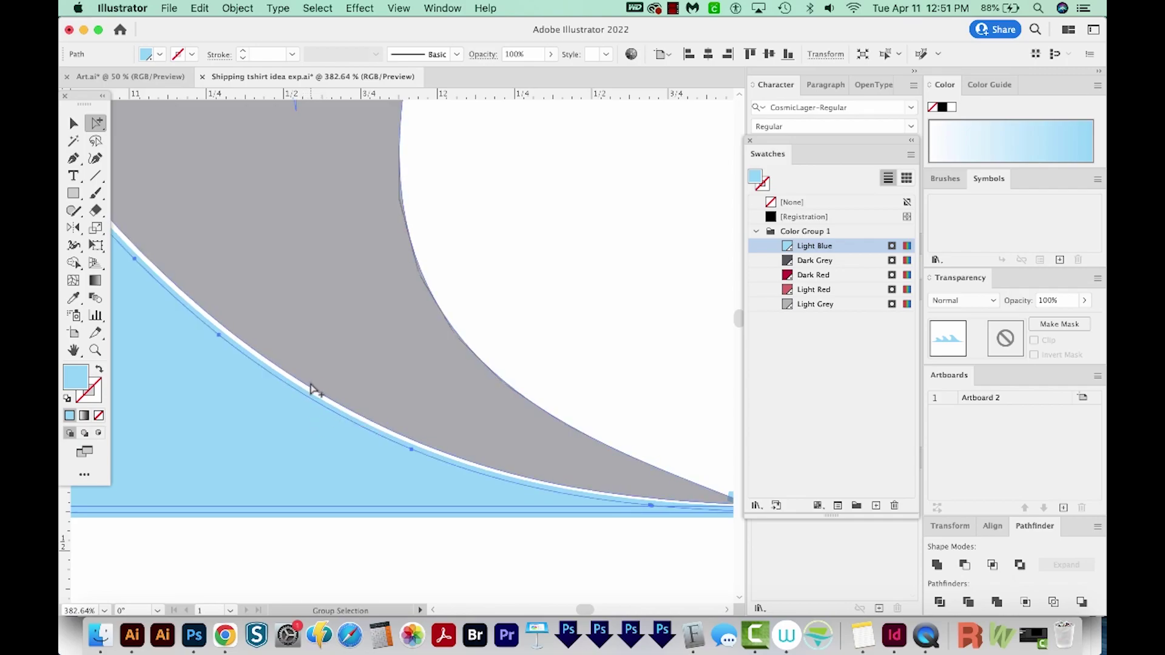
key("super+z")
- Examine the overlap between the semi-transparent hull and the light blue windows and waves
key("super+1")
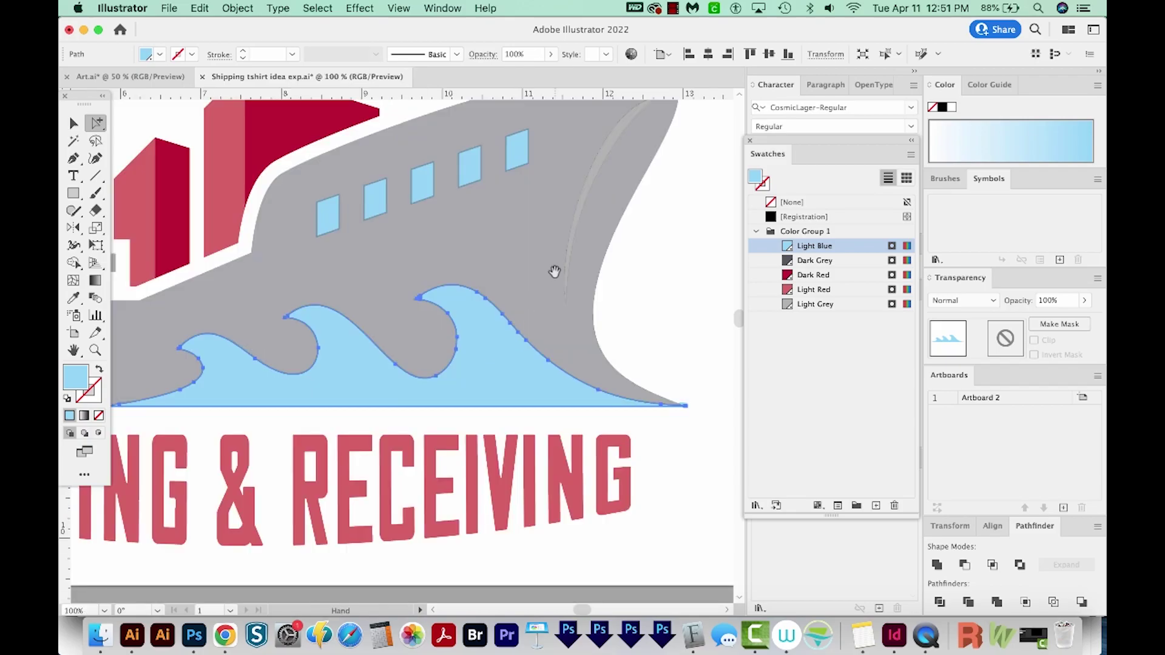
left_click_drag(554, 268, 639, 314)
key("z")
left_click_drag(608, 196, 490, 286)
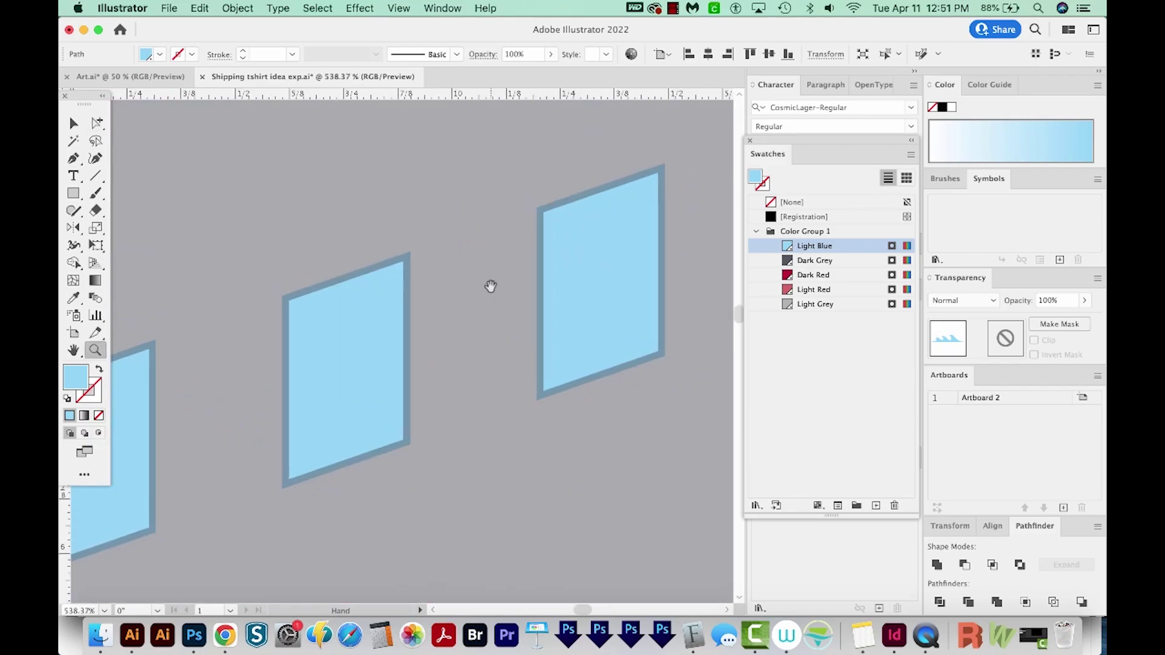
key("super+minus")
key("super+minus")
key("super+minus")
key("super+minus")
key("super+minus")
key("super+minus")
key("super+minus")
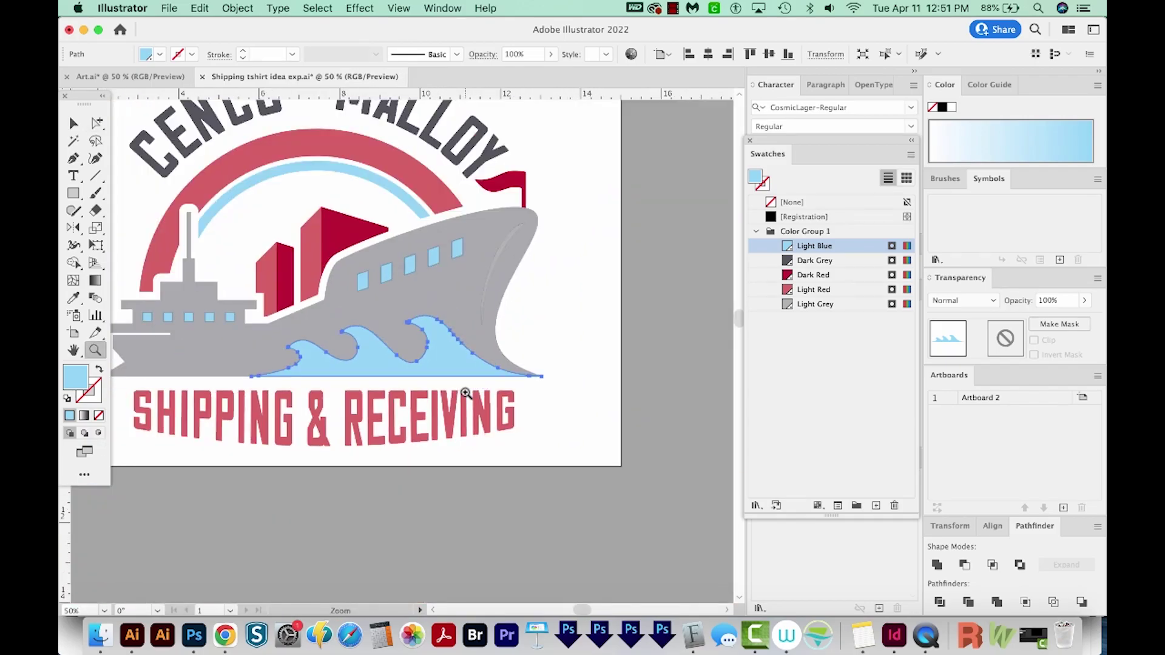
- Set the opacity of the ship hull back to 100%
left_click_drag(465, 394, 492, 397)
key("a")
left_click(504, 307)
key("shift+super+a")
left_click(501, 293)
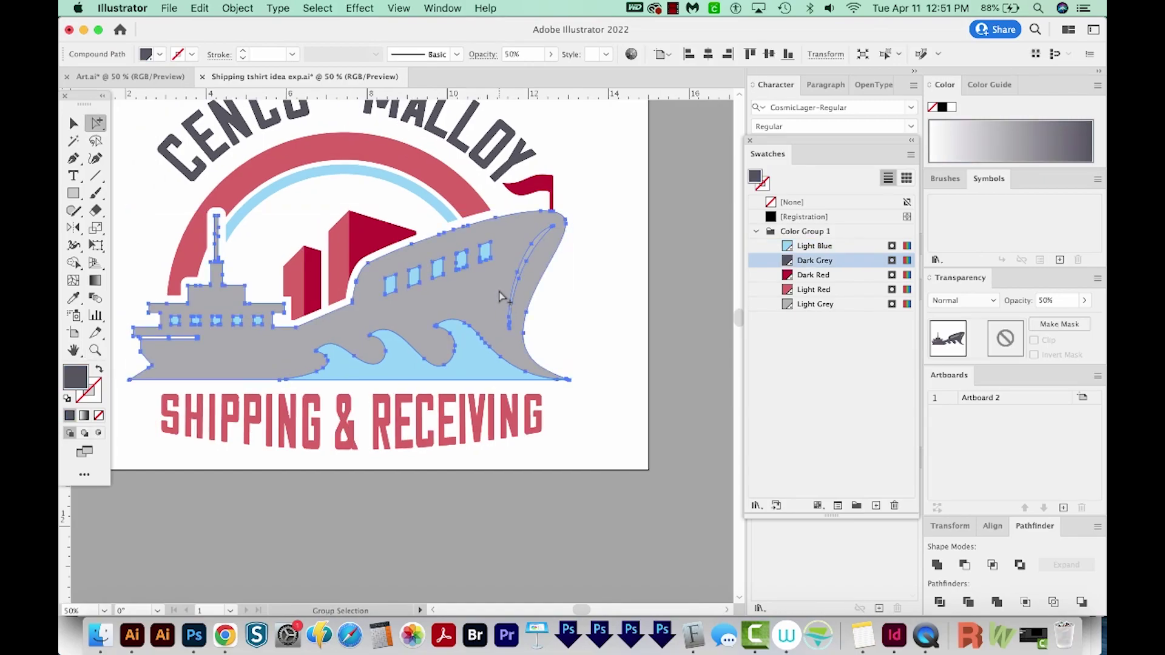
left_click(523, 55)
type("100")
key("Return")
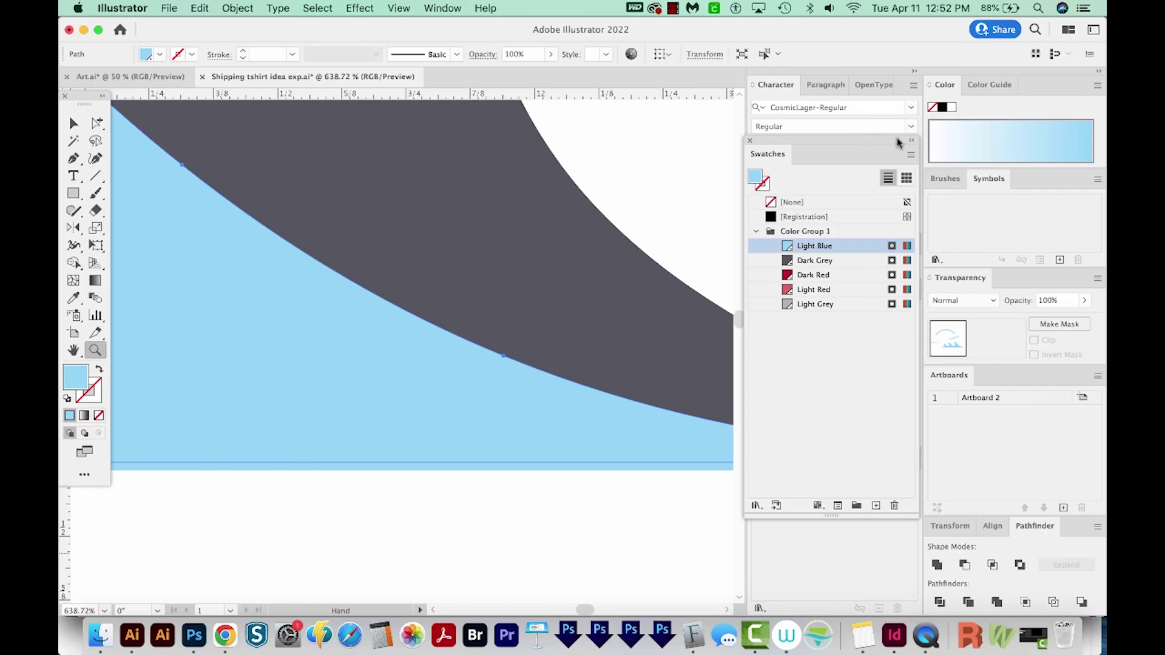
- Expand the appearance of the selected light blue shapes to turn their offset into real paths
left_click_drag(898, 142, 876, 182)
left_click(243, 8)
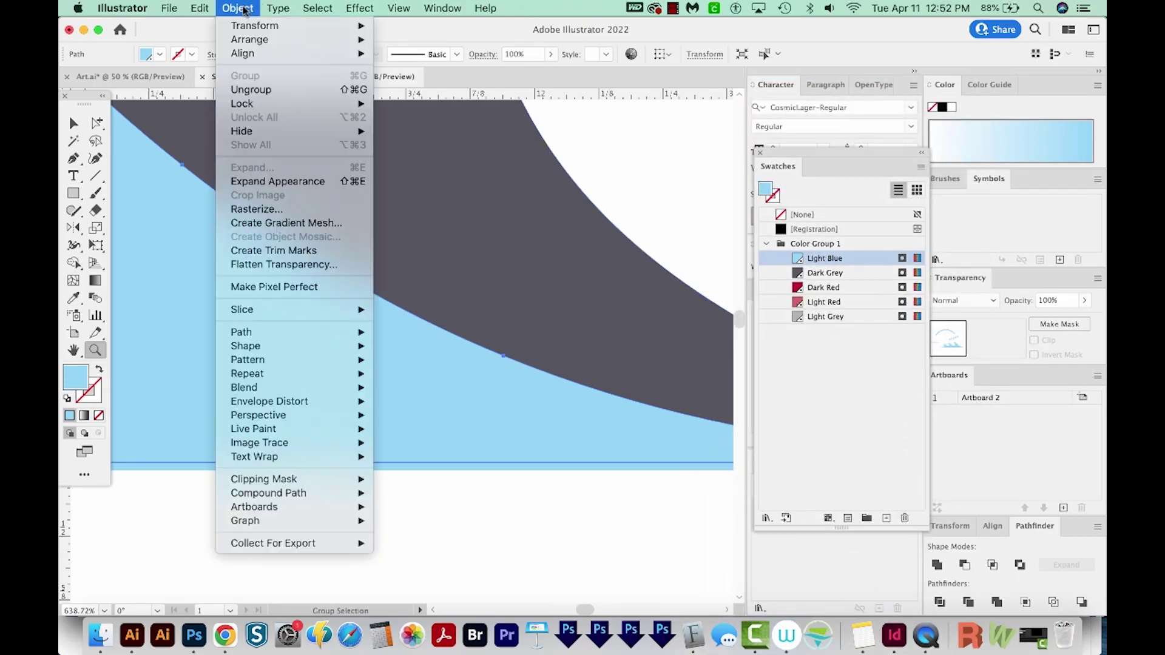
left_click(300, 181)
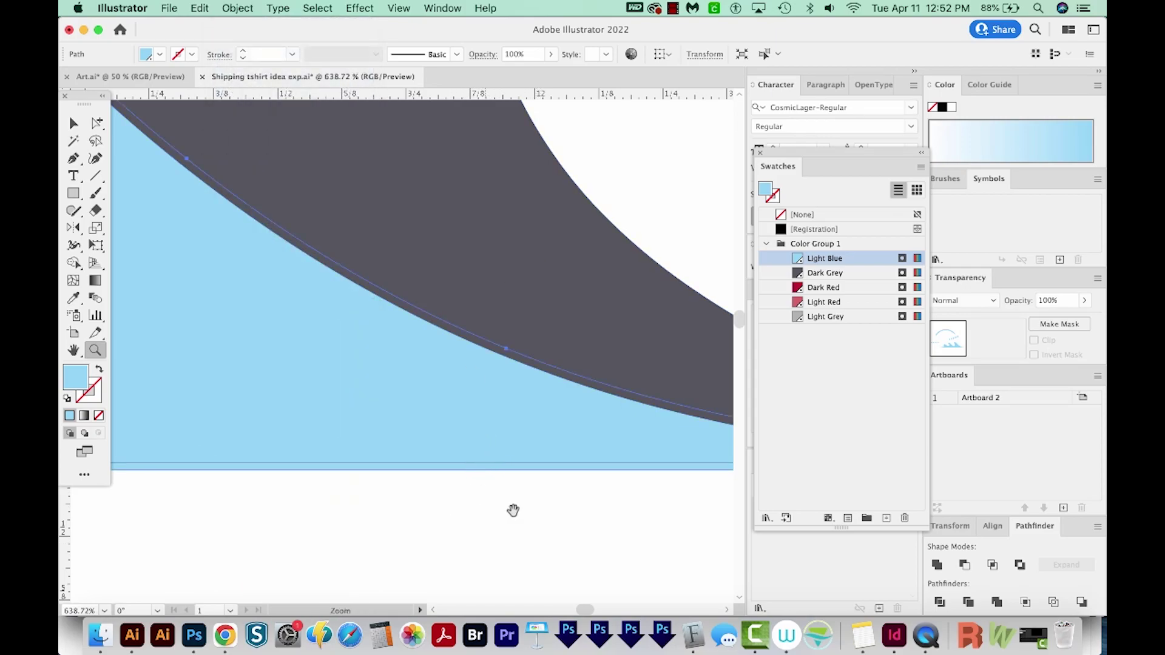
- Unite the expanded light blue shapes with Pathfinder so the overlapping pieces at the bow tip merge
left_click_drag(513, 510, 209, 489)
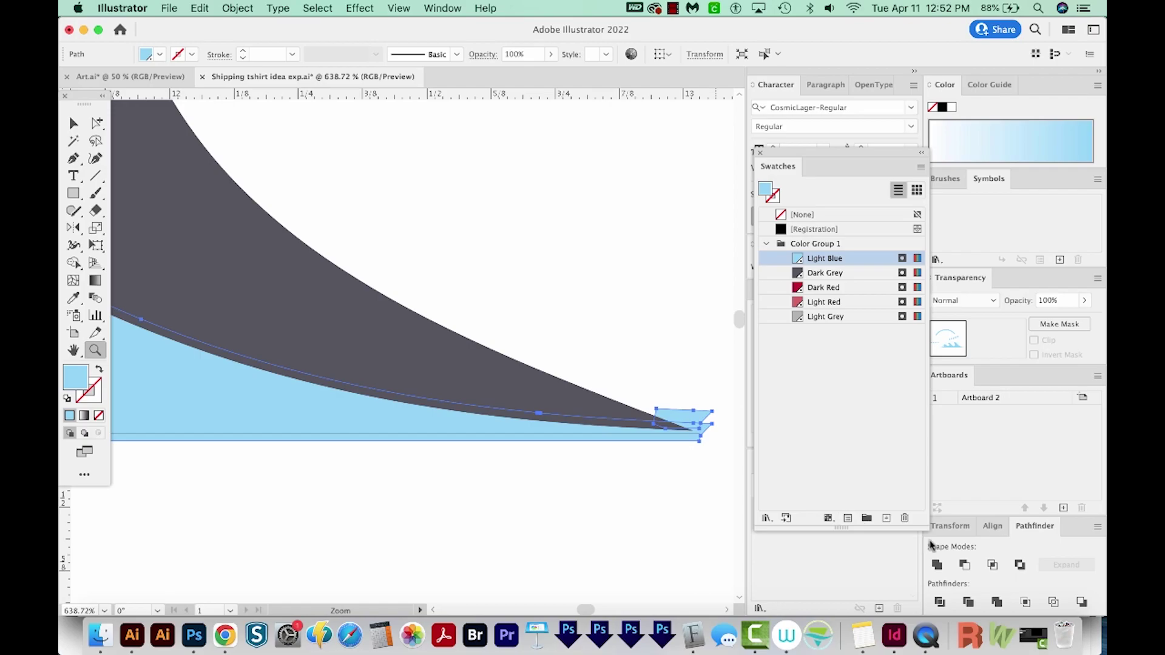
left_click(938, 565)
left_click_drag(671, 472, 692, 474)
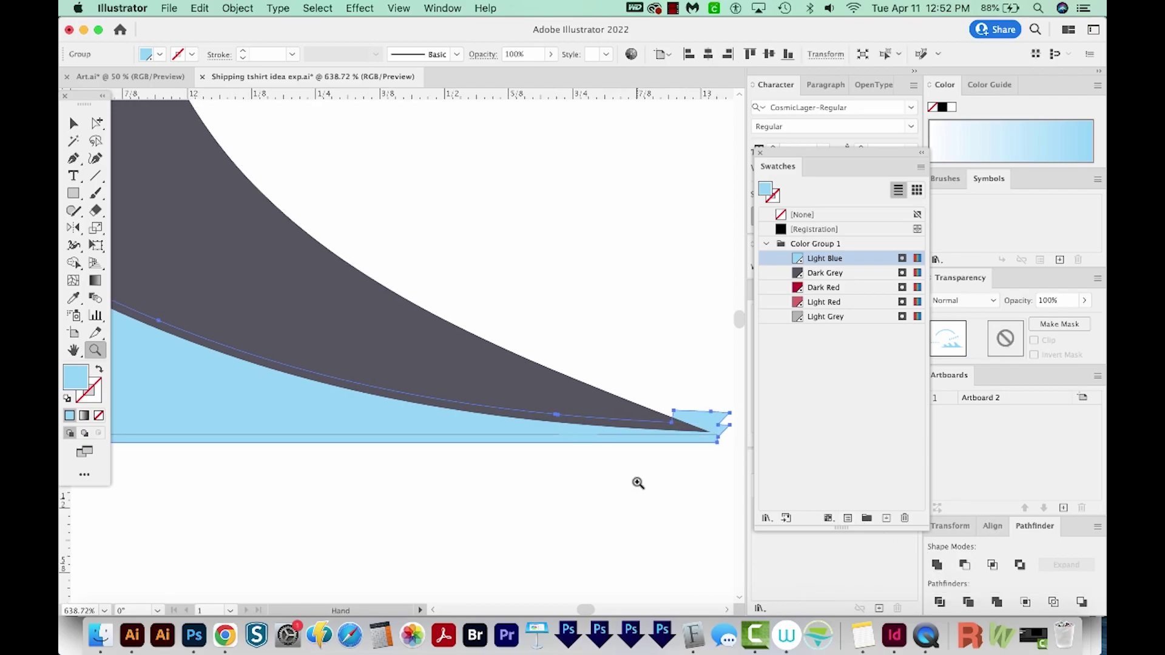
- Move the lower anchor point at the waves' stern-side tip up to the hull's bottom edge
left_click_drag(365, 502, 580, 509)
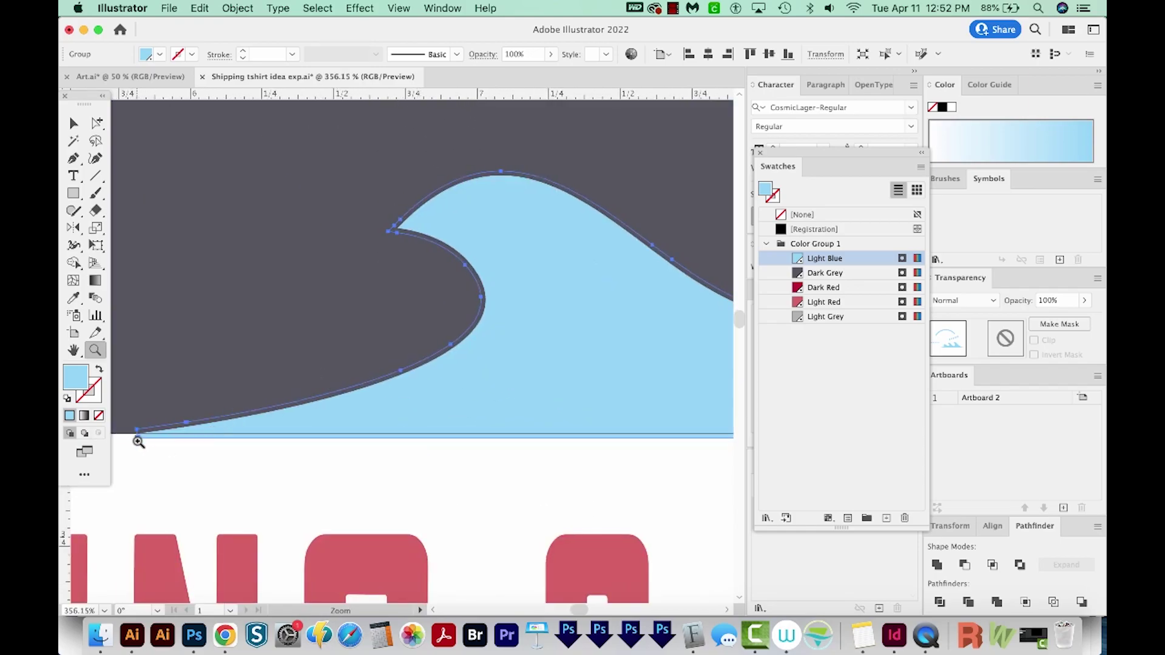
scroll(130, 444, "up", 10)
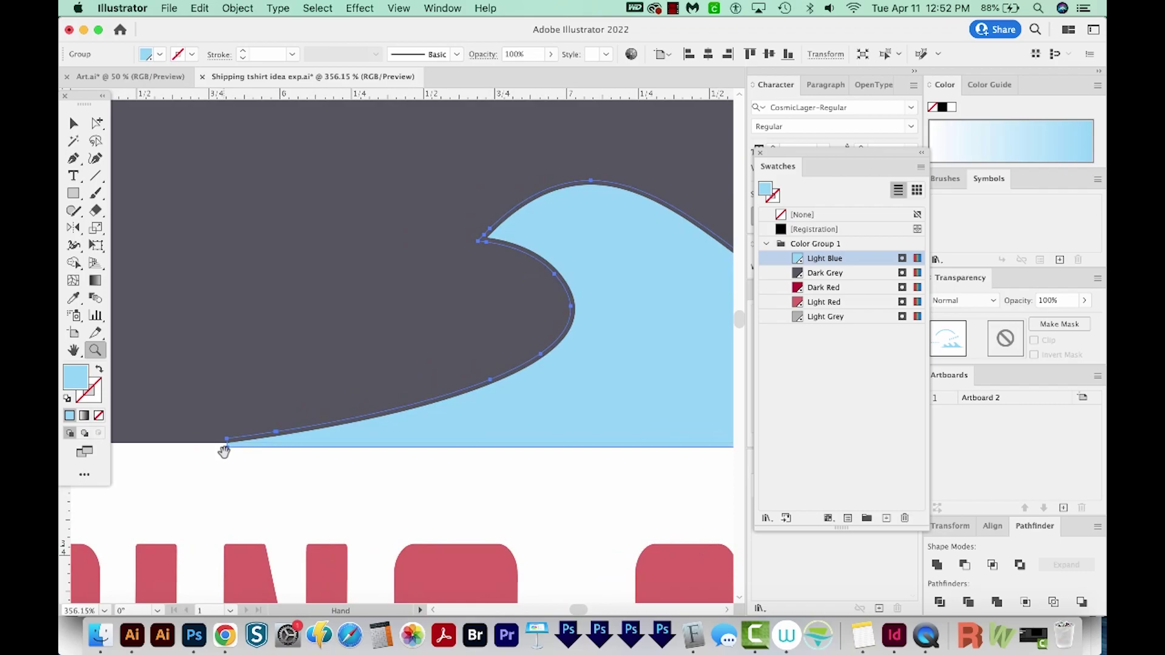
left_click_drag(240, 476, 255, 471)
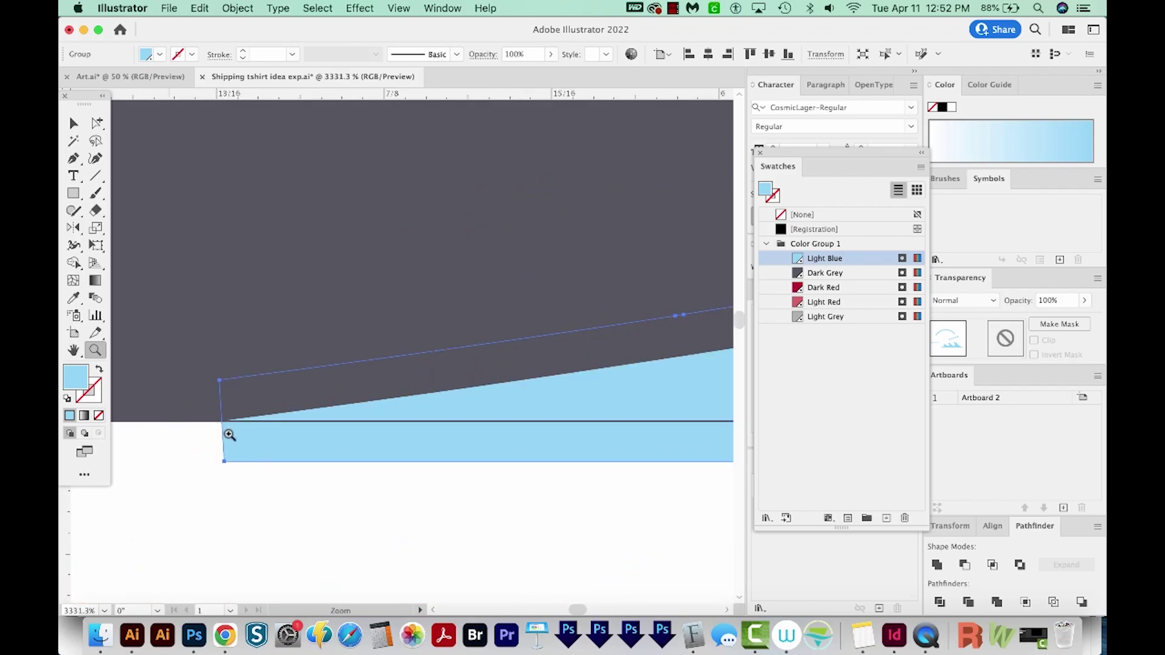
key("a")
left_click(241, 513)
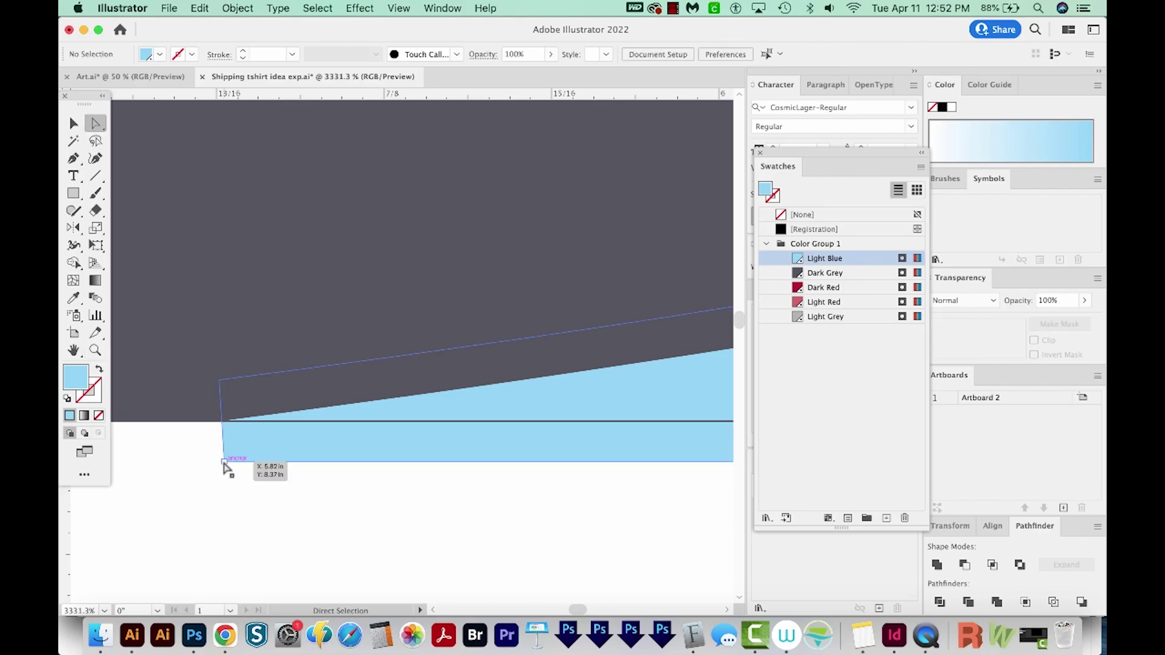
left_click_drag(223, 462, 224, 421)
- Inspect the bottom edge of the light blue waves along the hull as far as the bow tip
key("super+minus")
key("super+minus")
key("super+minus")
key("super+minus")
key("super+minus")
left_click_drag(530, 432, 189, 463)
left_click_drag(581, 437, 233, 411)
left_click_drag(673, 426, 319, 447)
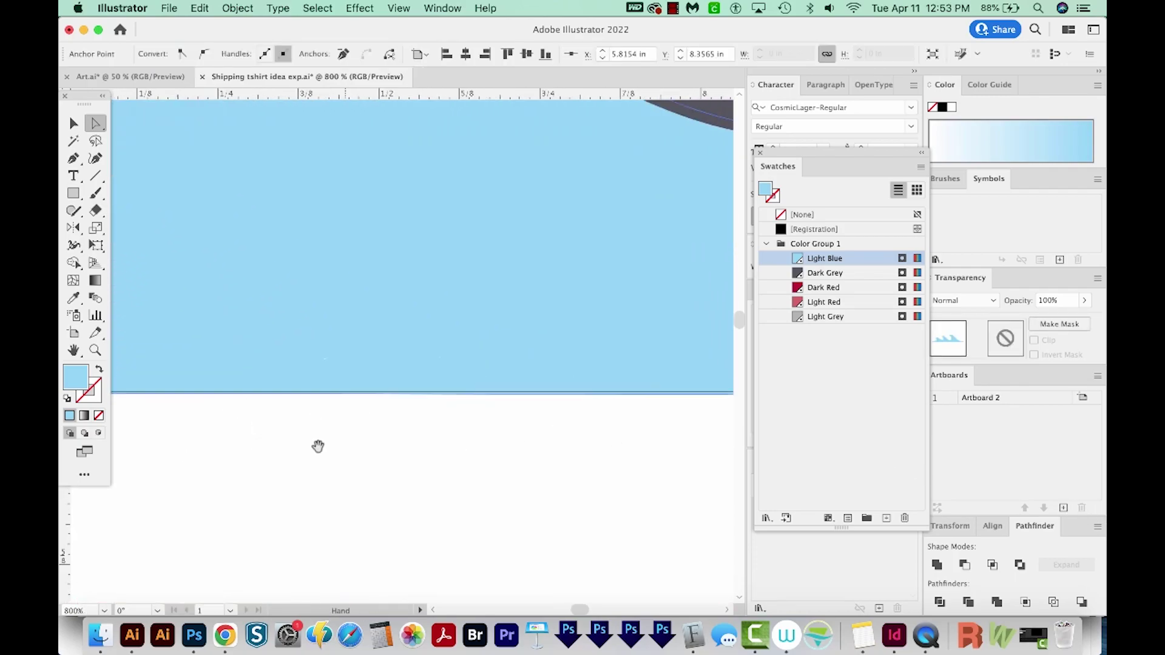
scroll(317, 447, "right", 10)
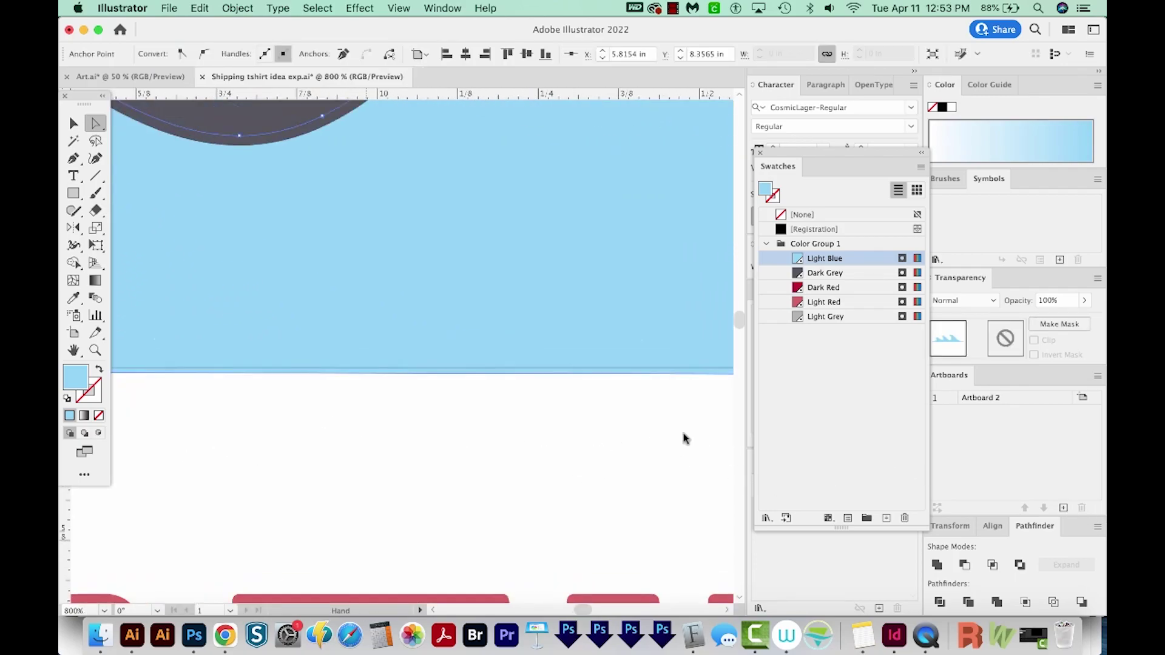
left_click_drag(684, 437, 291, 426)
left_click_drag(390, 341, 393, 332)
left_click_drag(427, 328, 697, 453)
left_click(661, 468)
left_click_drag(590, 448, 581, 426)
left_click_drag(492, 338, 440, 333)
- Try redrawing the light blue wave's edge near the bow tip with the Pencil tool, and undo the stroke
left_click(439, 333, "alt")
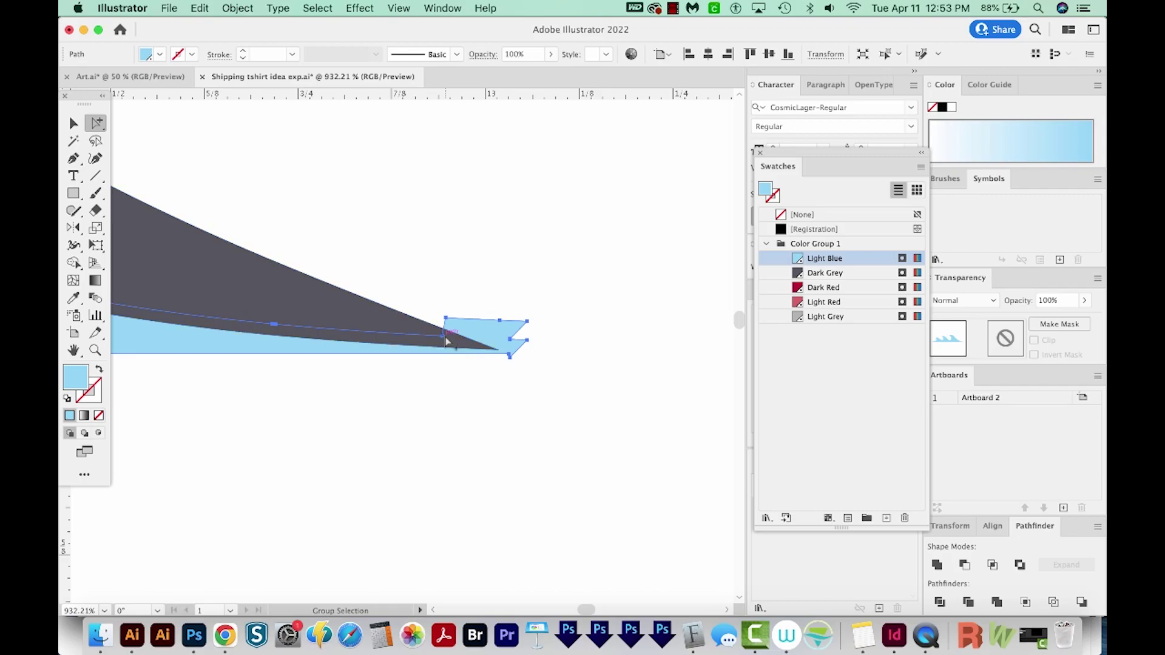
key("n")
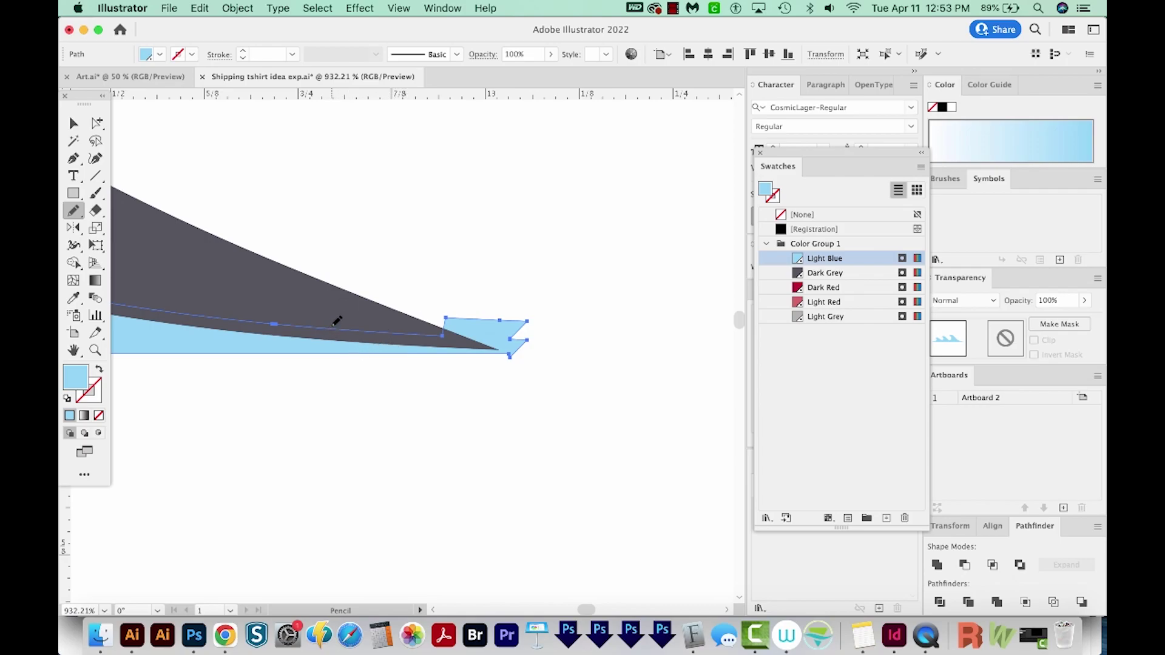
mouse_move(304, 326)
left_mouse_down()
mouse_move(295, 291)
mouse_move(344, 256)
left_mouse_up()
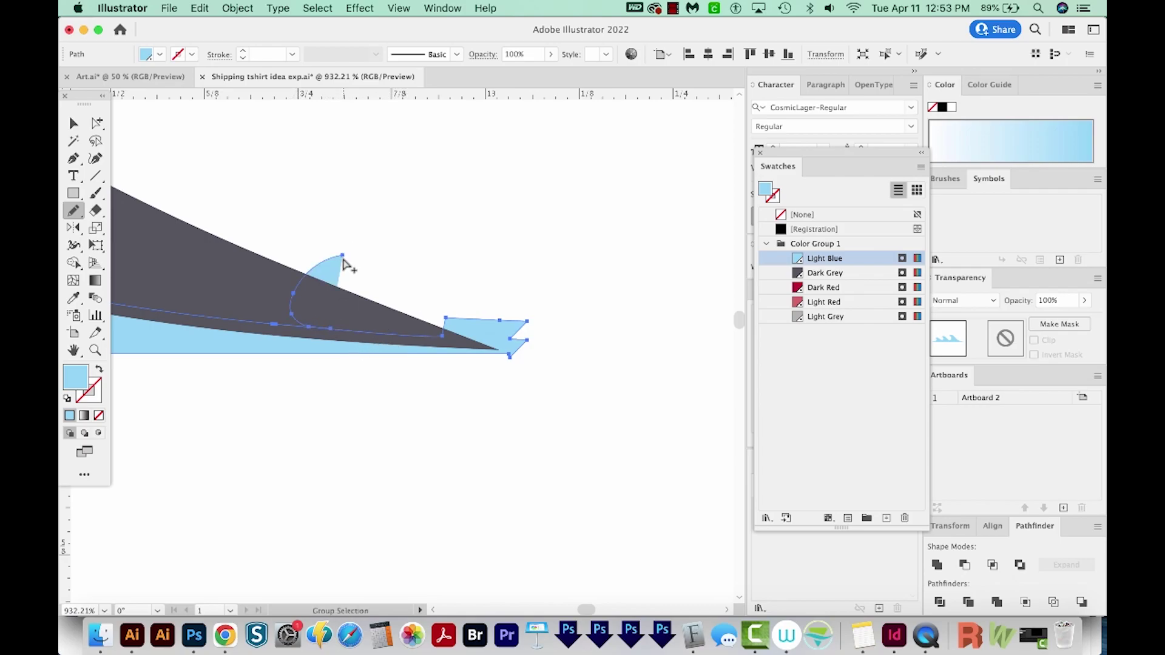
key("super+z")
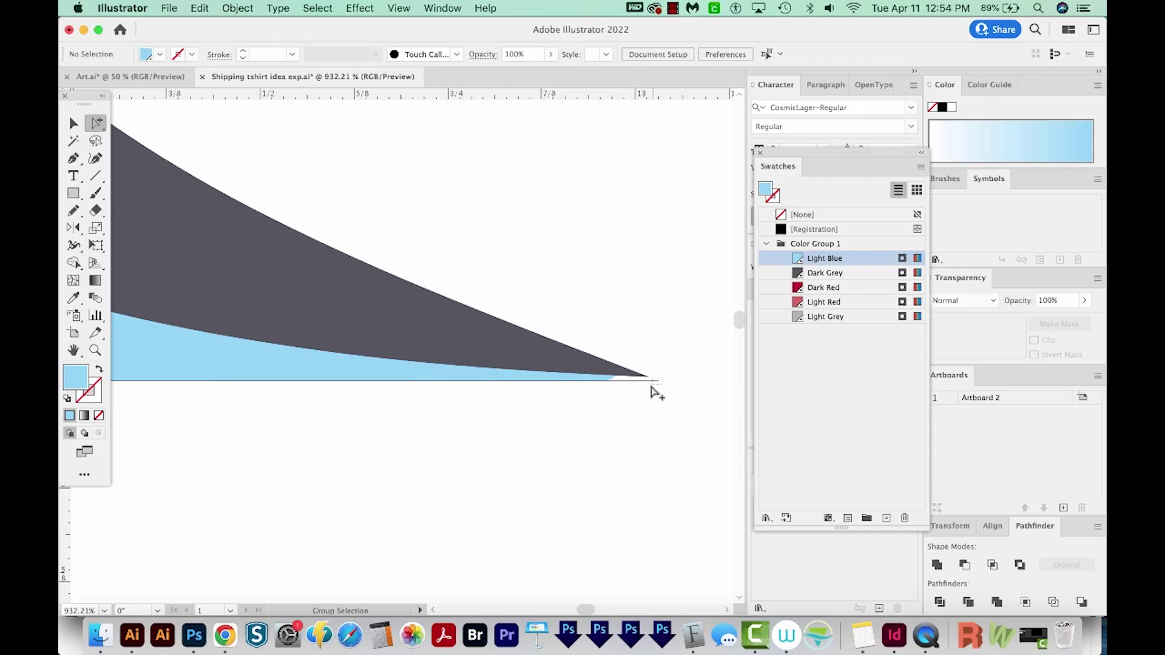
- Clear the light blue waves from view to expose the dark grey hull's bottom edge
left_click(651, 387)
scroll(376, 441, "left", 8)
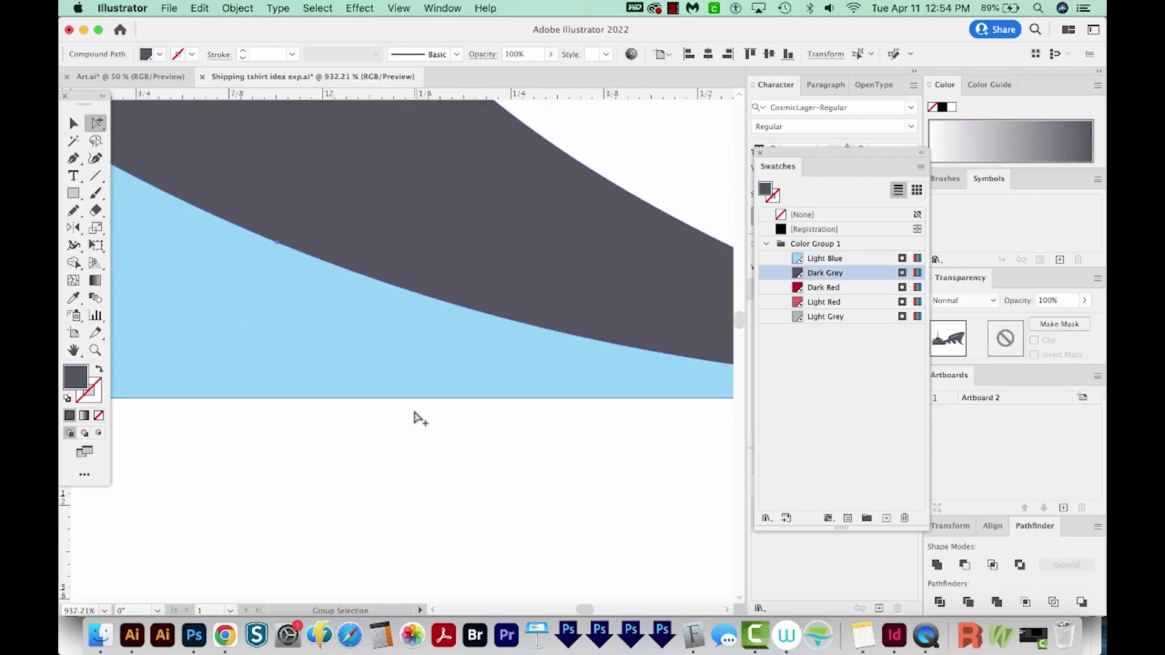
key("super+minus")
key("super+minus")
key("super+minus")
key("super+minus")
key("super+minus")
key("super+minus")
key("super+minus")
key("super+minus")
key("super+minus")
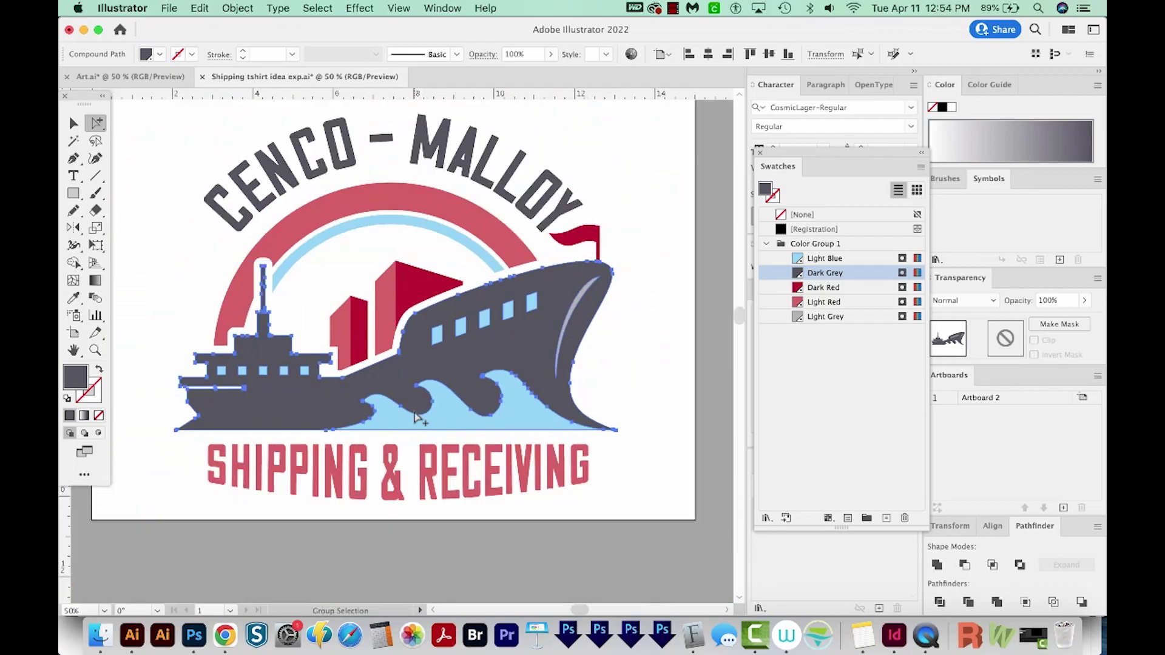
key("super+shift+a")
left_click(531, 413)
key("Delete")
- Move the hull's bottom anchor point where the wave cutout begins slightly outward, widening the thin dark grey strip along the base
key("z")
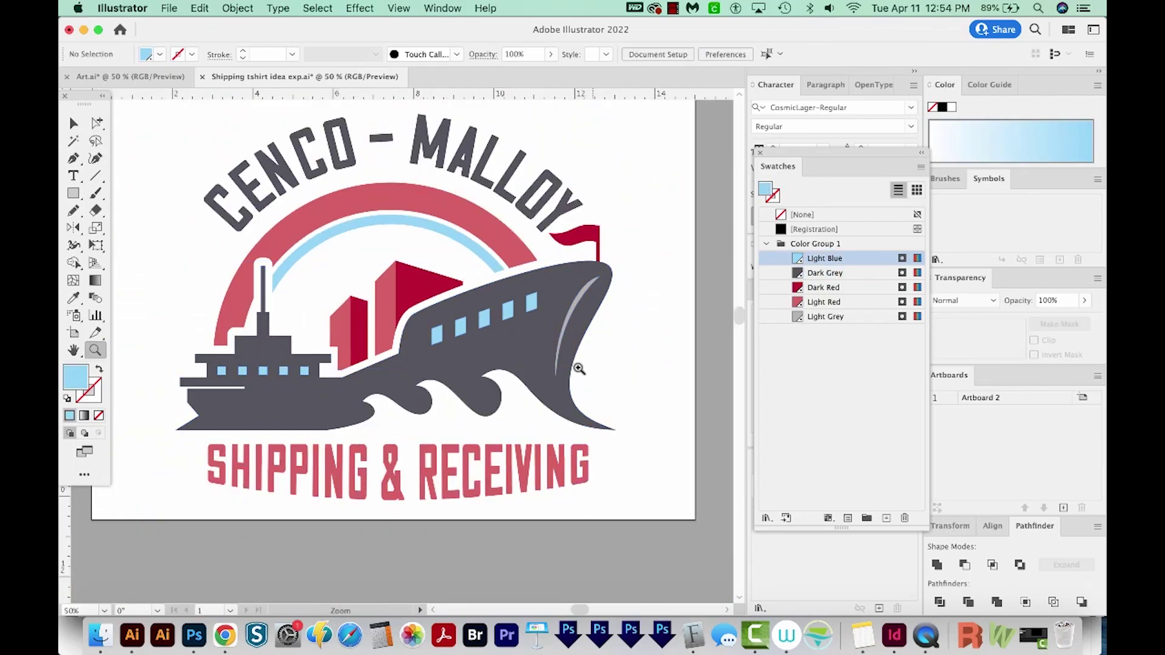
left_click(226, 466)
left_click_drag(380, 333, 225, 412)
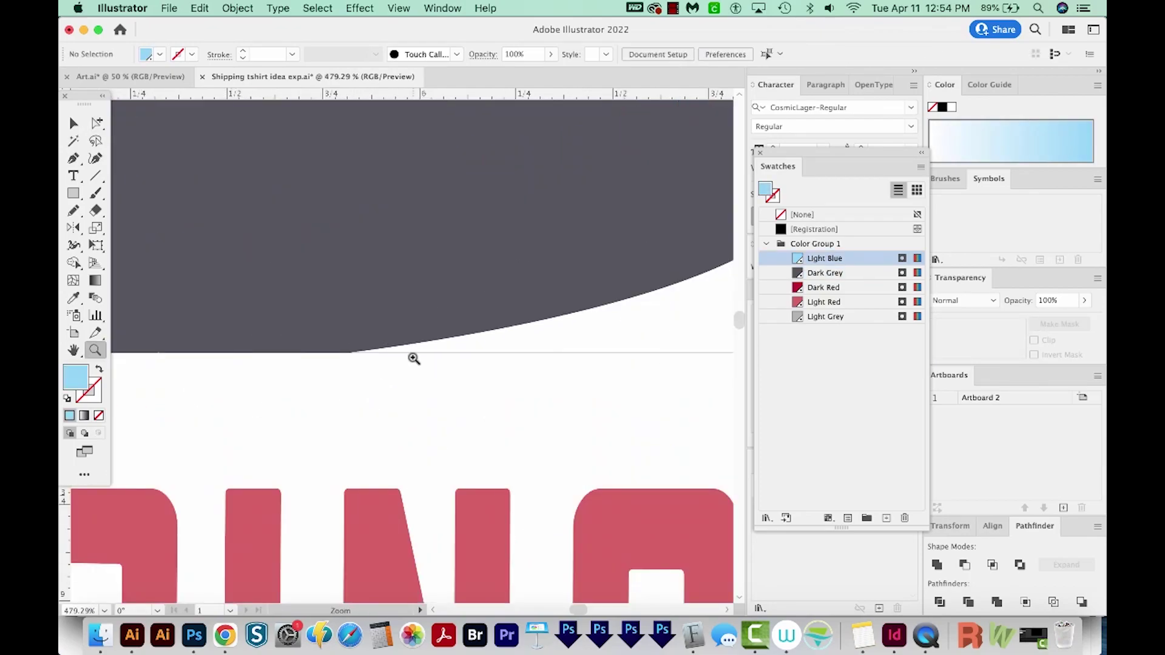
key("a")
left_click(377, 351)
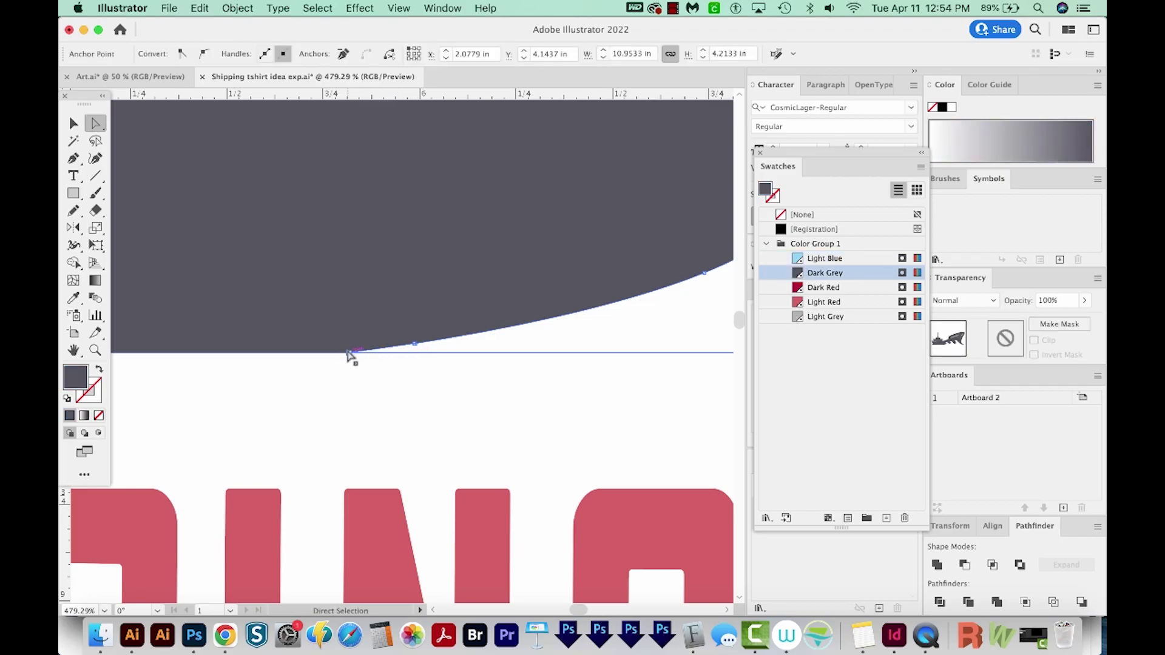
left_click_drag(349, 352, 335, 356)
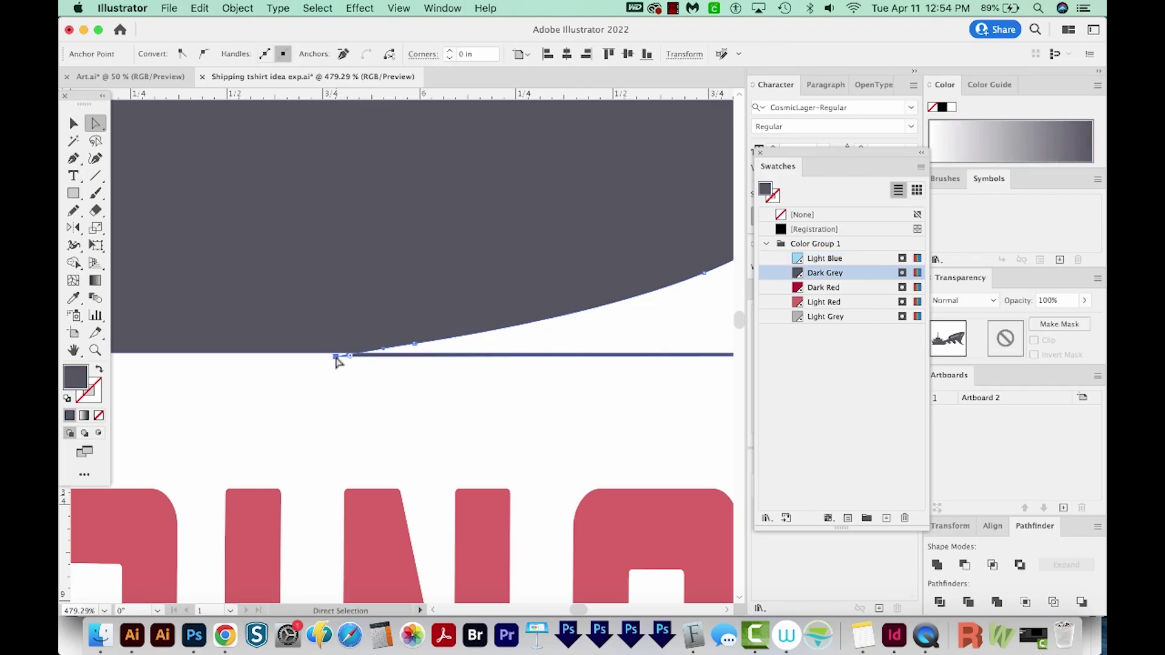
- Remove the thin dark grey strip beneath the wave cutout with the Shape Builder tool
scroll(425, 401, "left", 3)
scroll(425, 400, "up", 1)
key("shift+m")
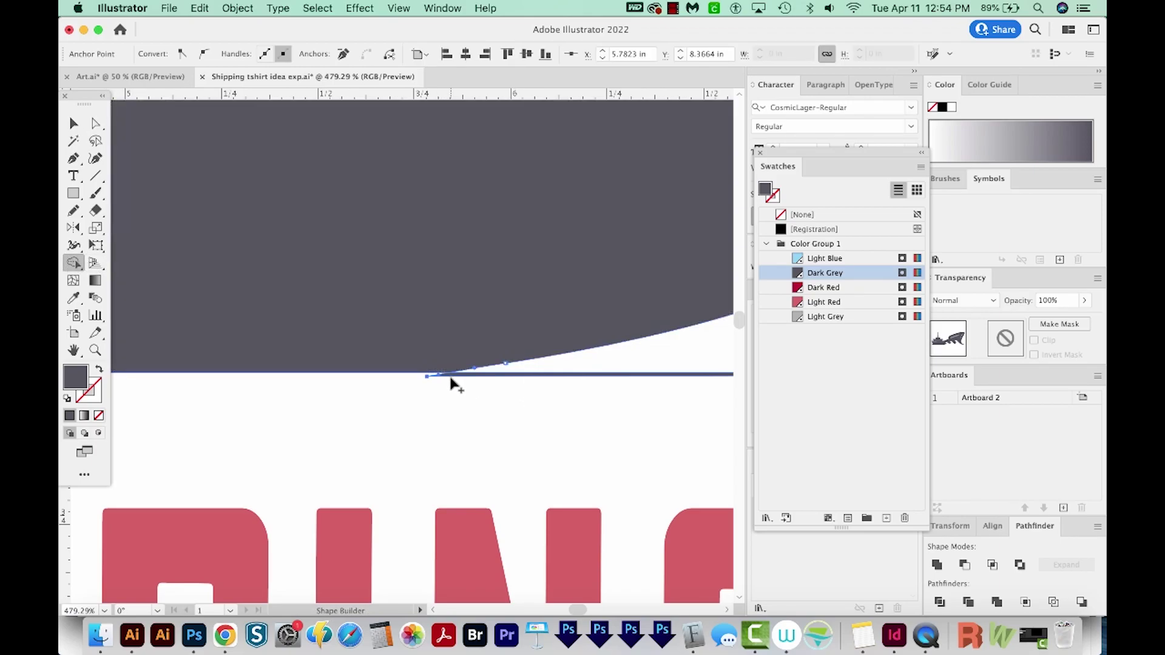
left_click(519, 374, "alt")
- Check the light blue waves' bottom edge and tapered tip at the bow, and clear the selection
left_click_drag(577, 429, 398, 382)
left_click_drag(671, 340, 403, 386)
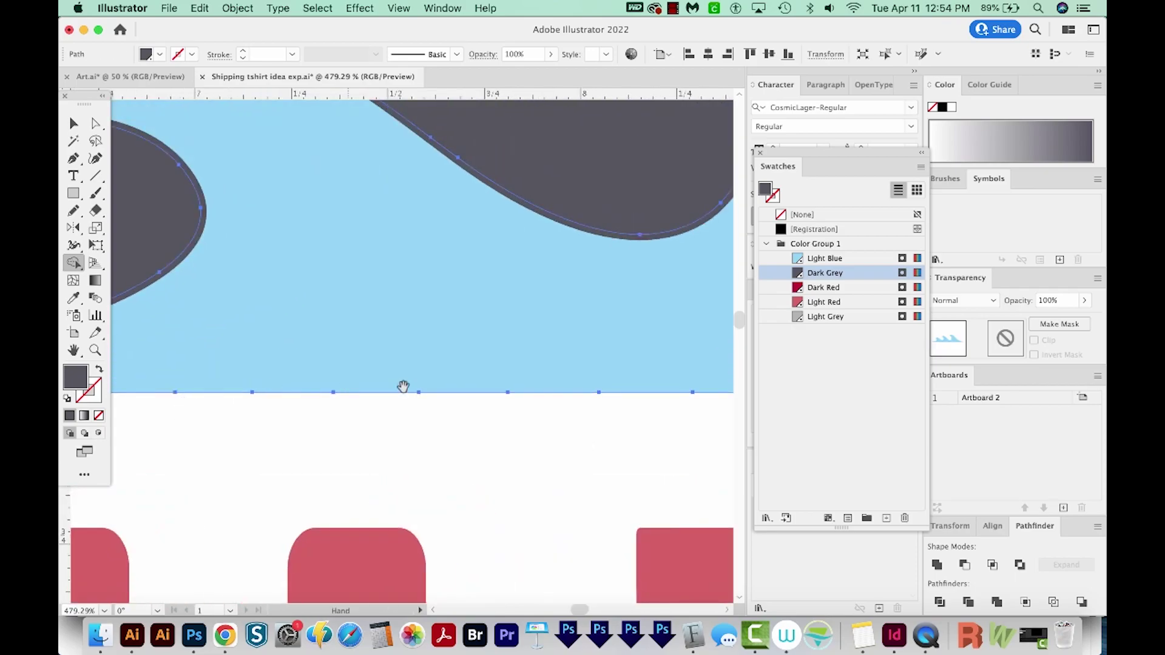
scroll(404, 386, "right", 10)
scroll(546, 388, "right", 5)
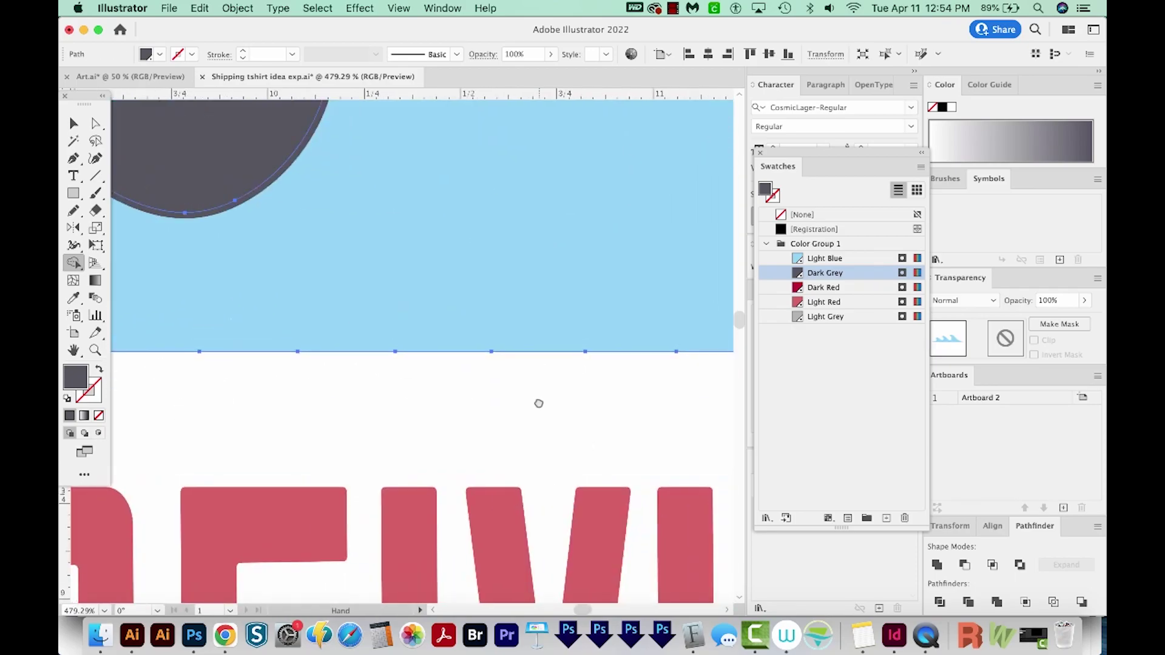
scroll(539, 404, "right", 5)
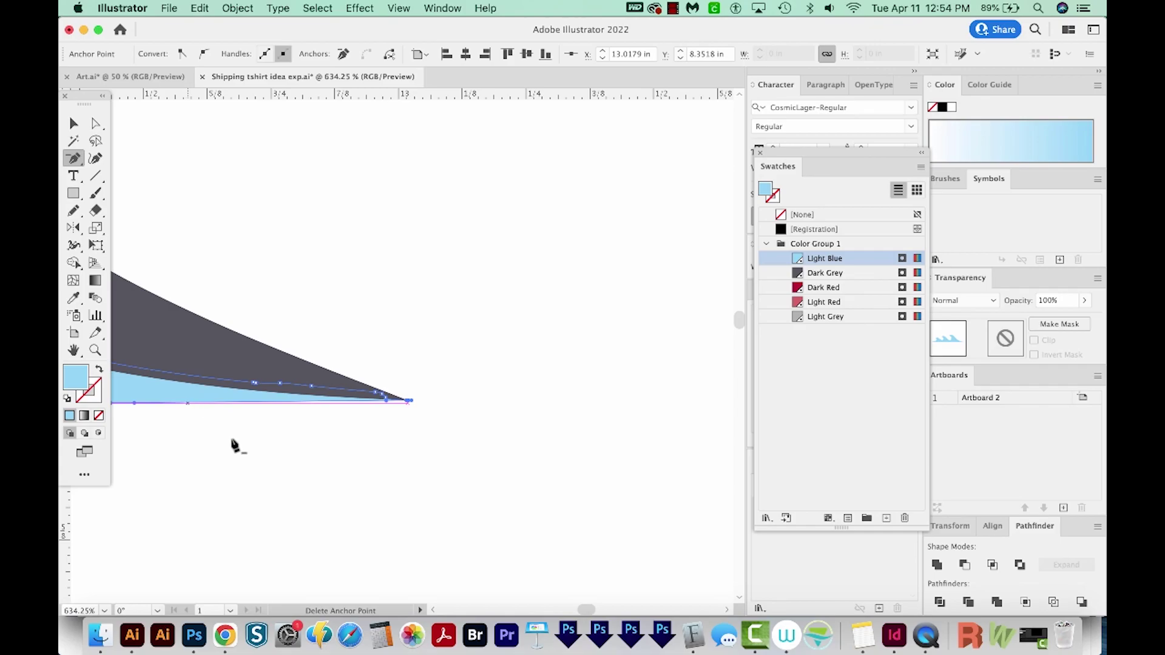
left_click_drag(225, 444, 493, 471)
key("super+shift+a")
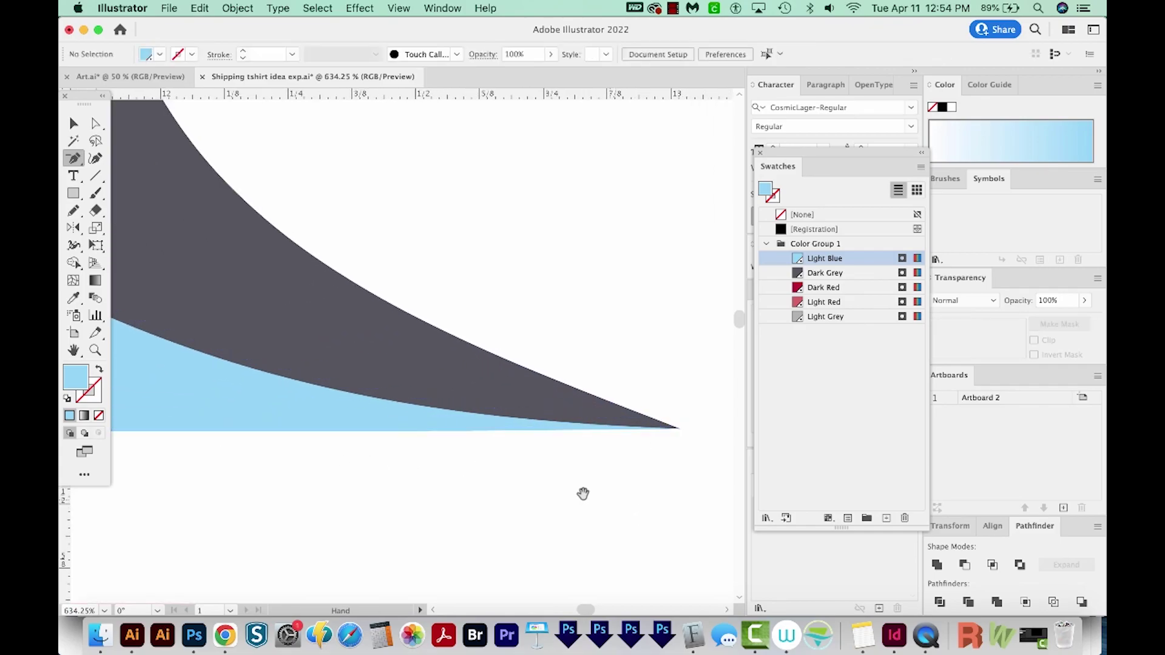
left_click_drag(583, 493, 682, 457)
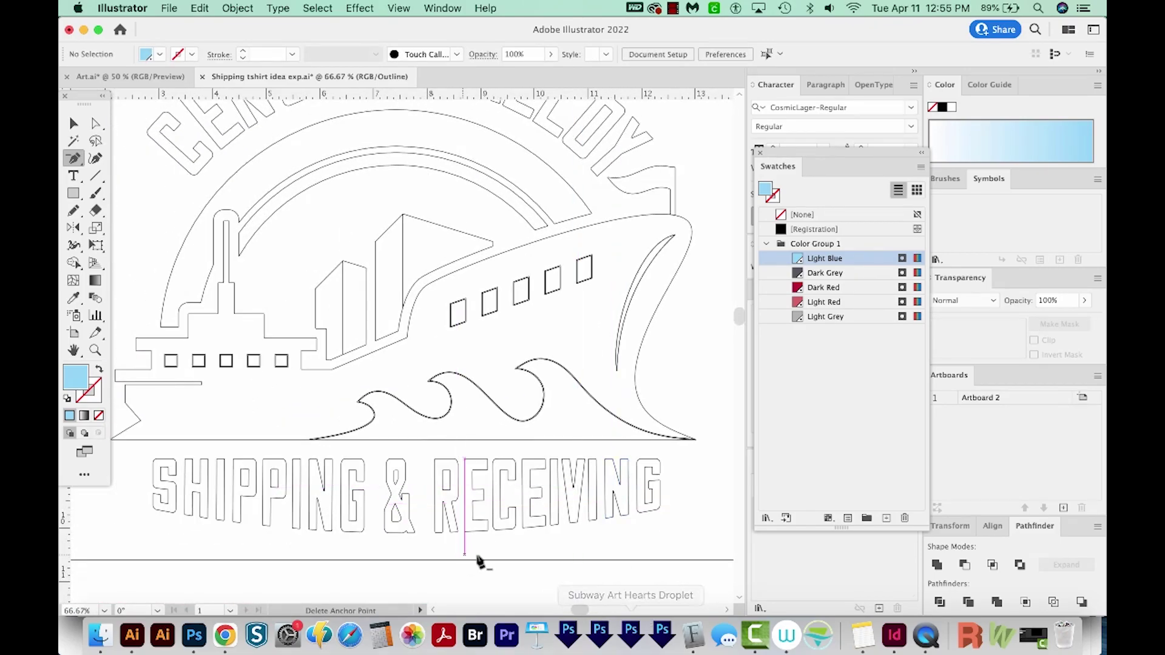
- Compare the wave crest's overlap with the hull in outline and preview display
key("z")
left_click_drag(605, 339, 471, 381)
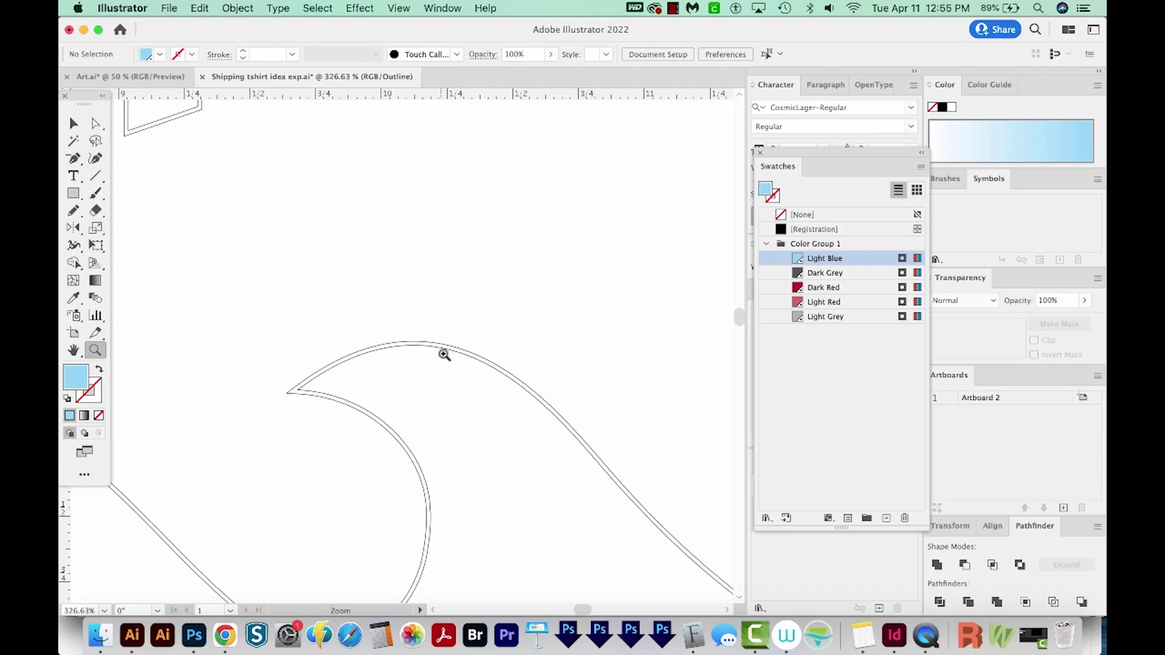
key("super+y")
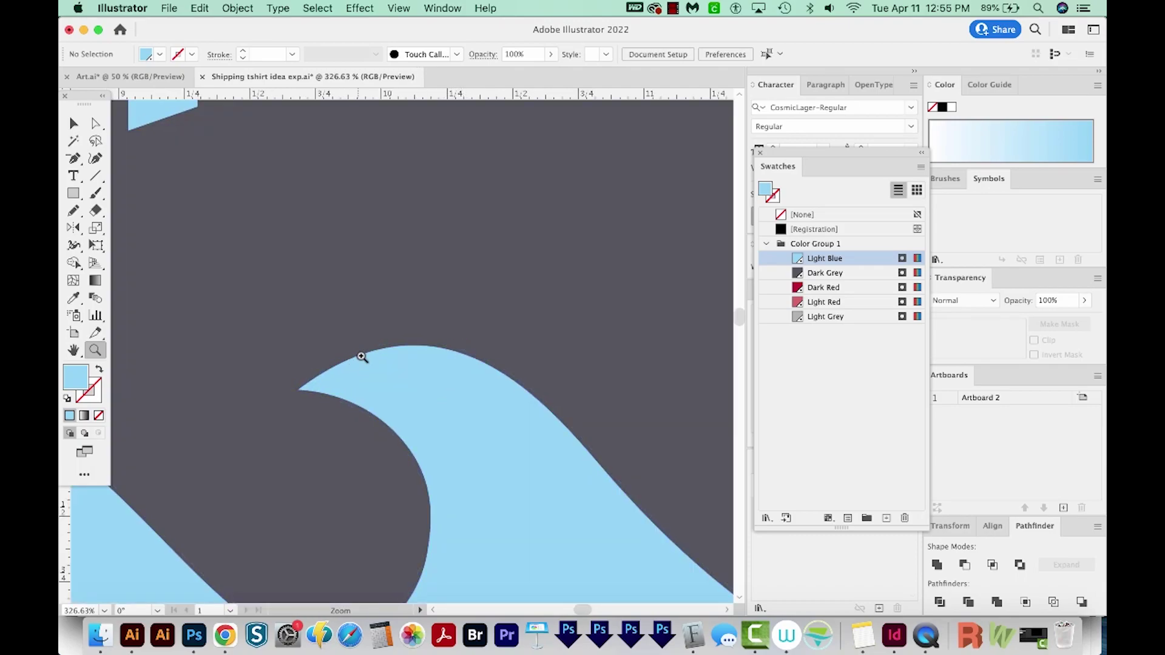
key("super+minus")
key("super+minus")
key("super+minus")
key("super+minus")
key("super+minus")
key("super+minus")
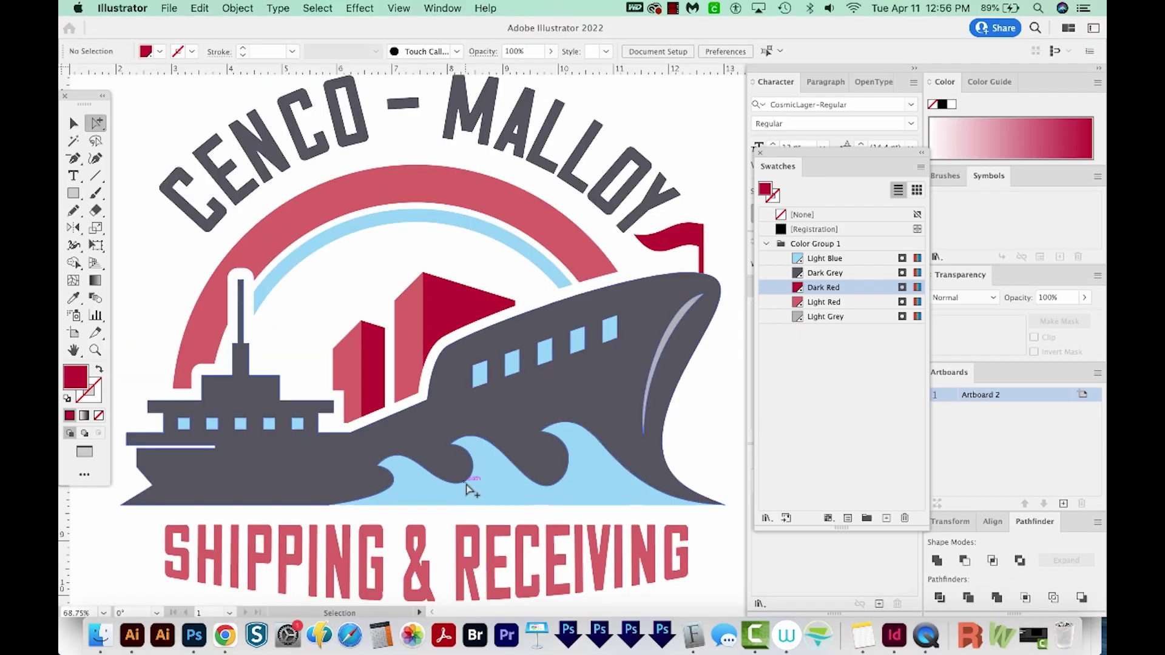
left_click(501, 485)
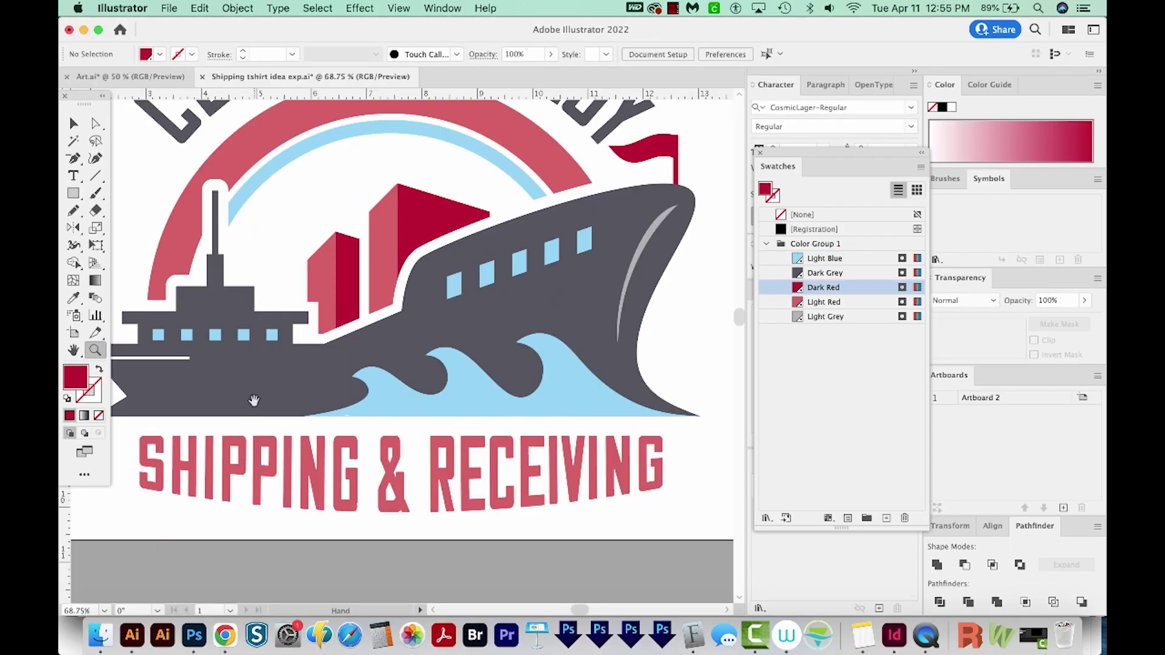
left_click_drag(254, 400, 296, 459)
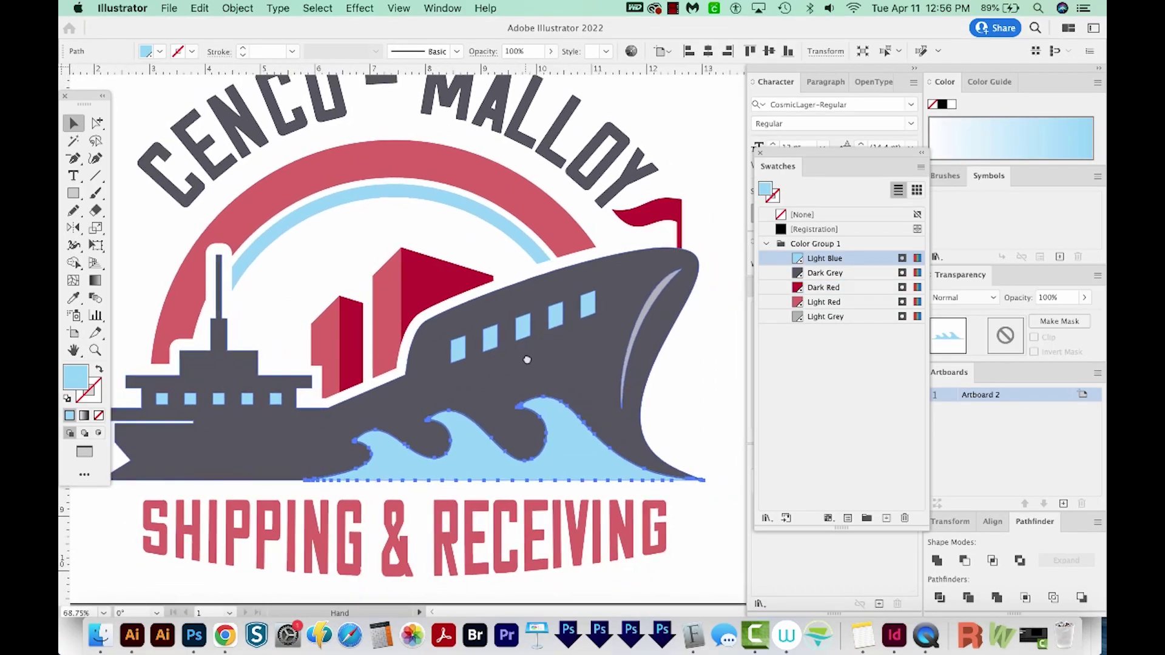
left_click_drag(527, 360, 553, 376)
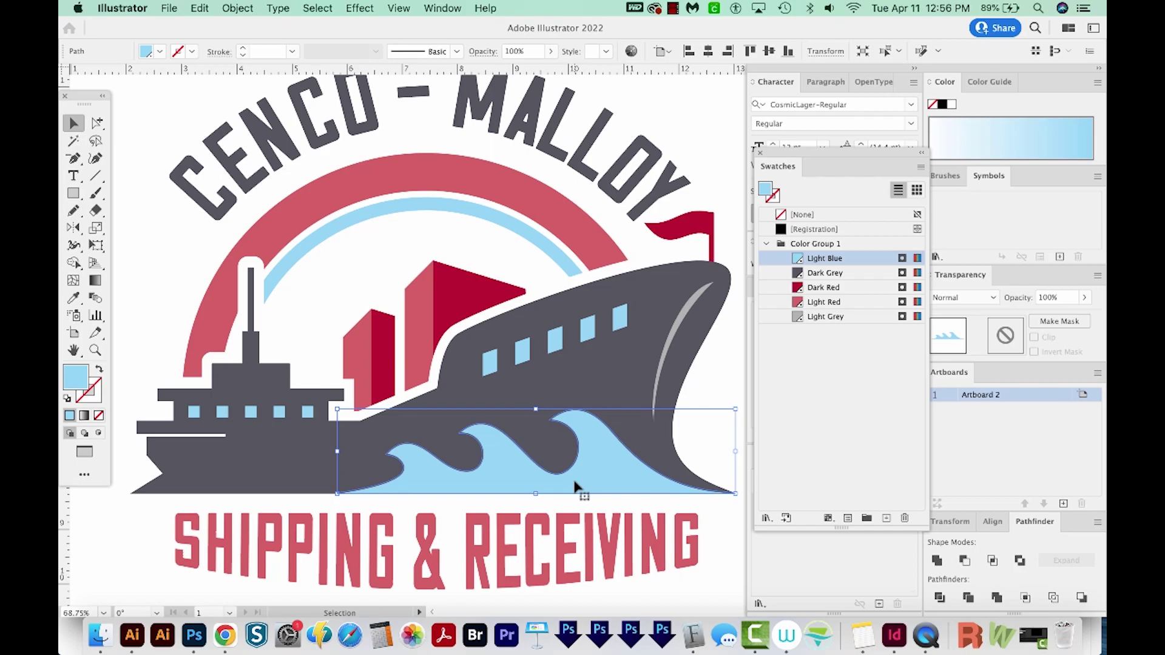
left_click(537, 448, "super")
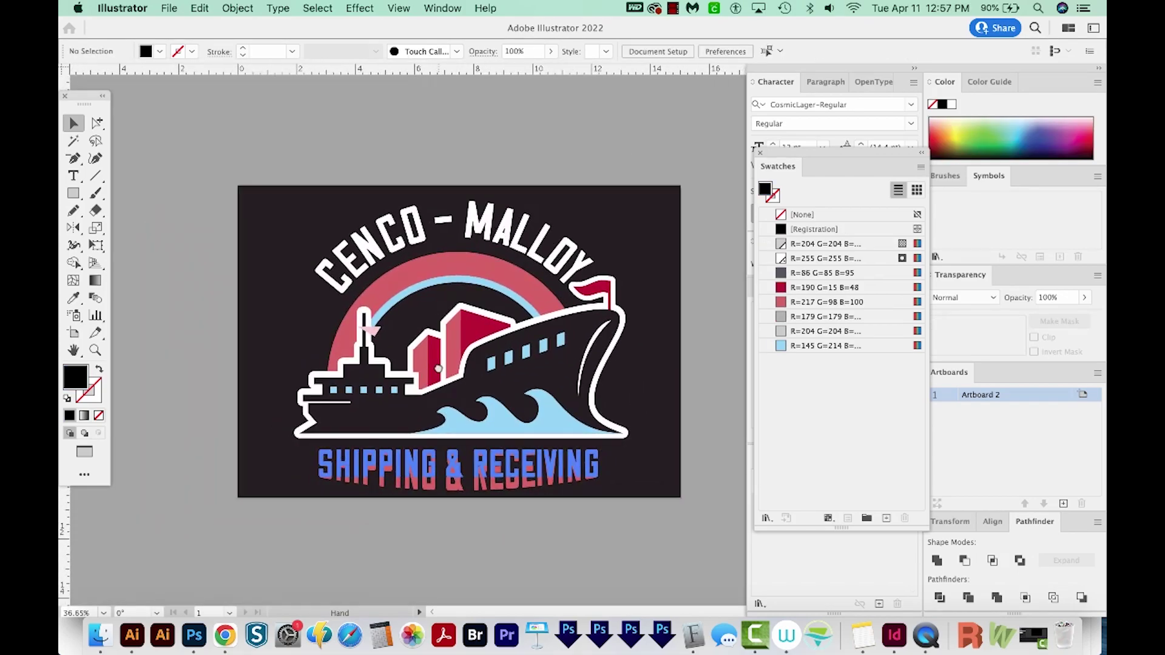
- Select all the logo artwork in the dark version, leaving out the dark background rectangle
key("z")
left_click_drag(685, 161, 123, 486)
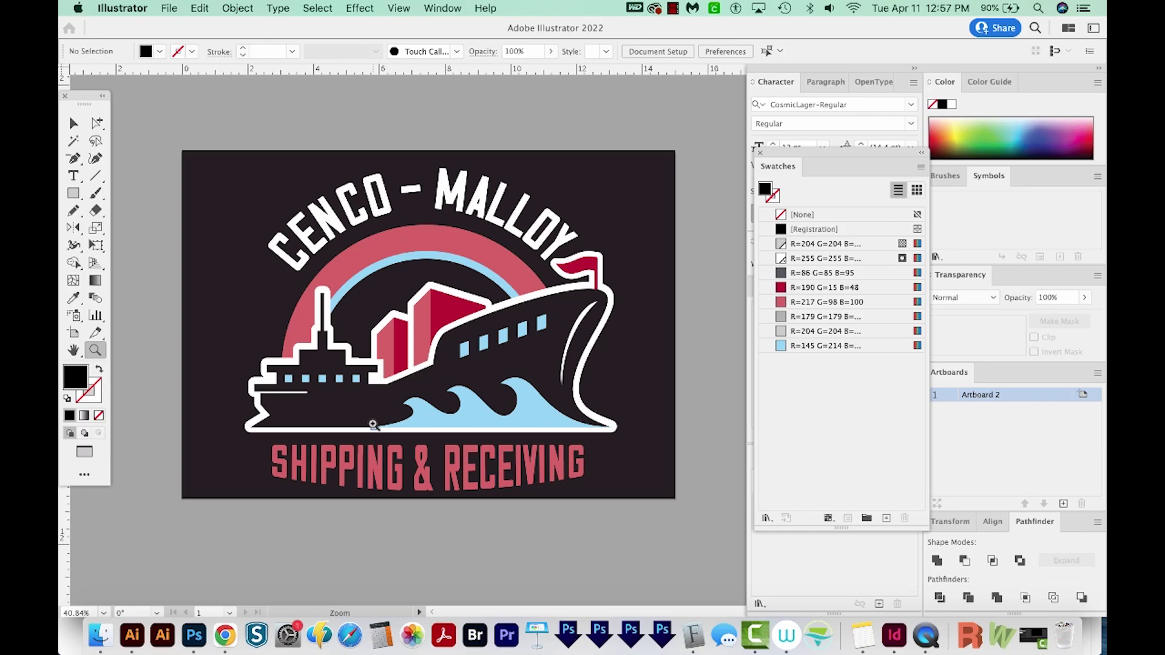
key("v")
key("super+a")
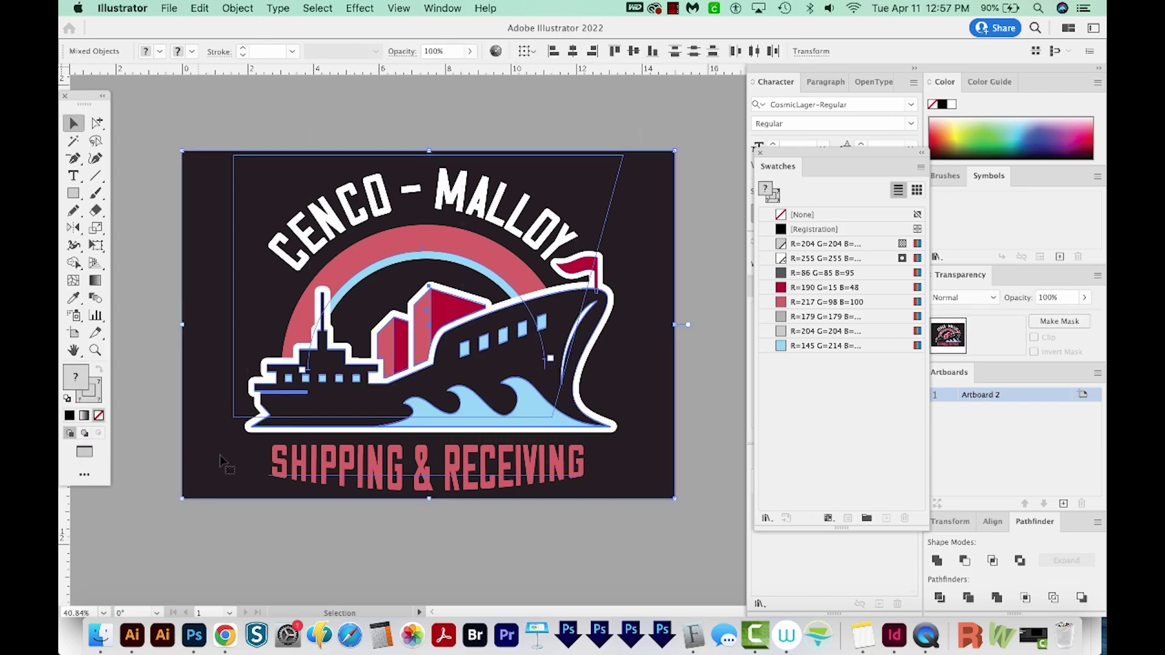
left_click(202, 452, "shift")
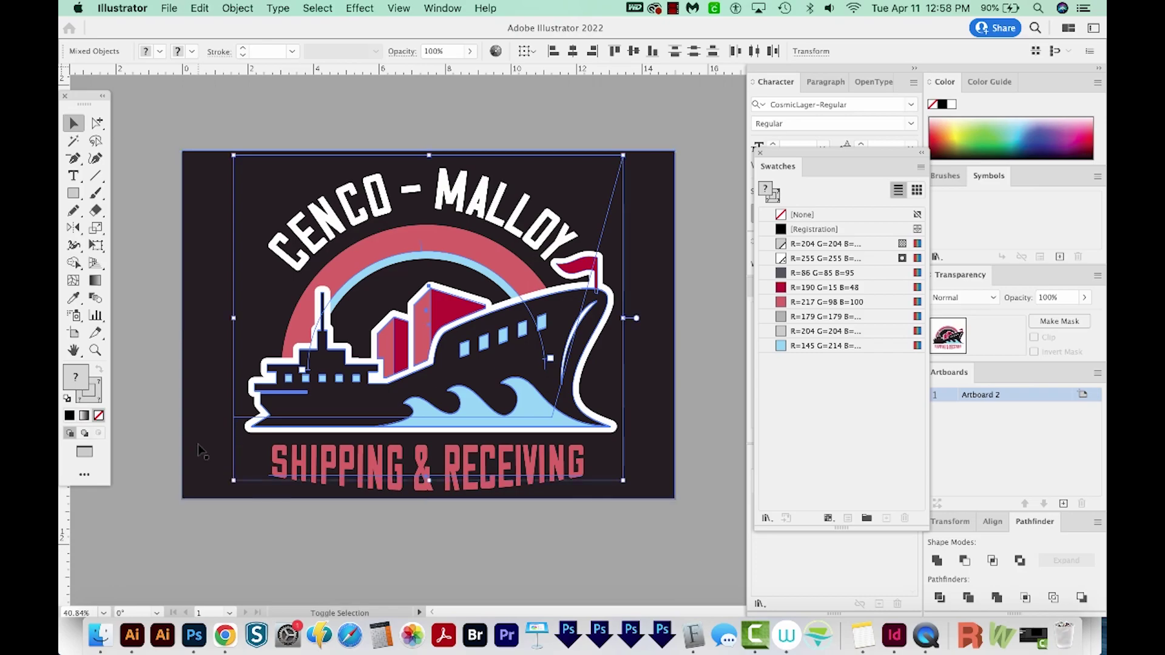
left_click(660, 200)
key("super+shift+a")
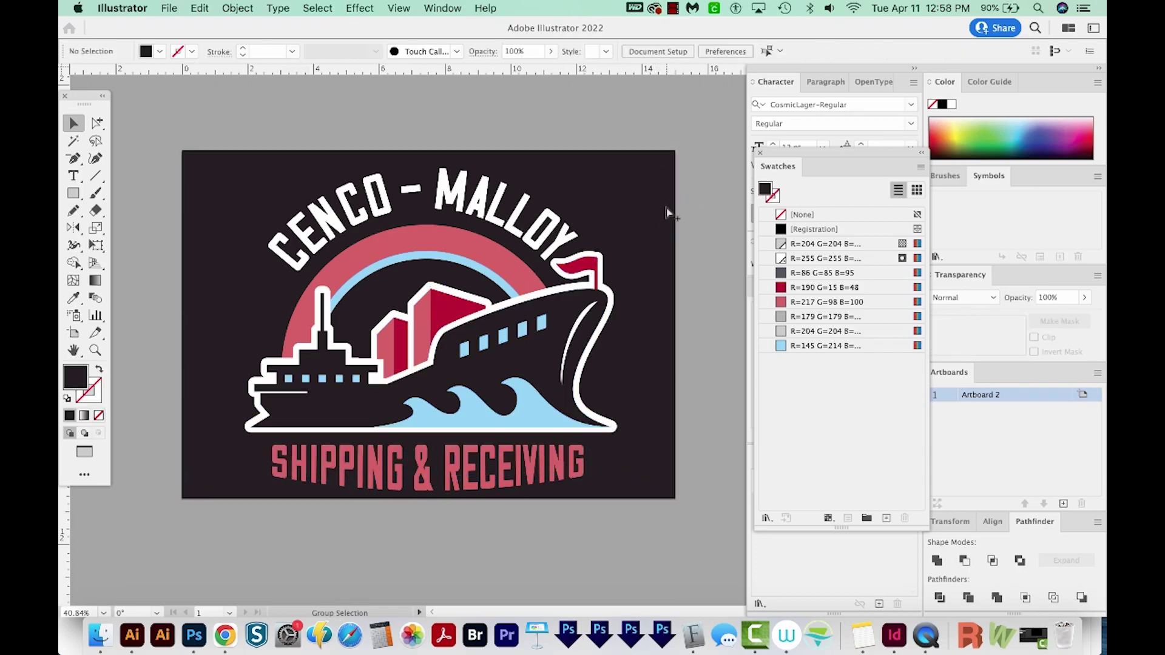
left_click_drag(161, 582, 161, 581)
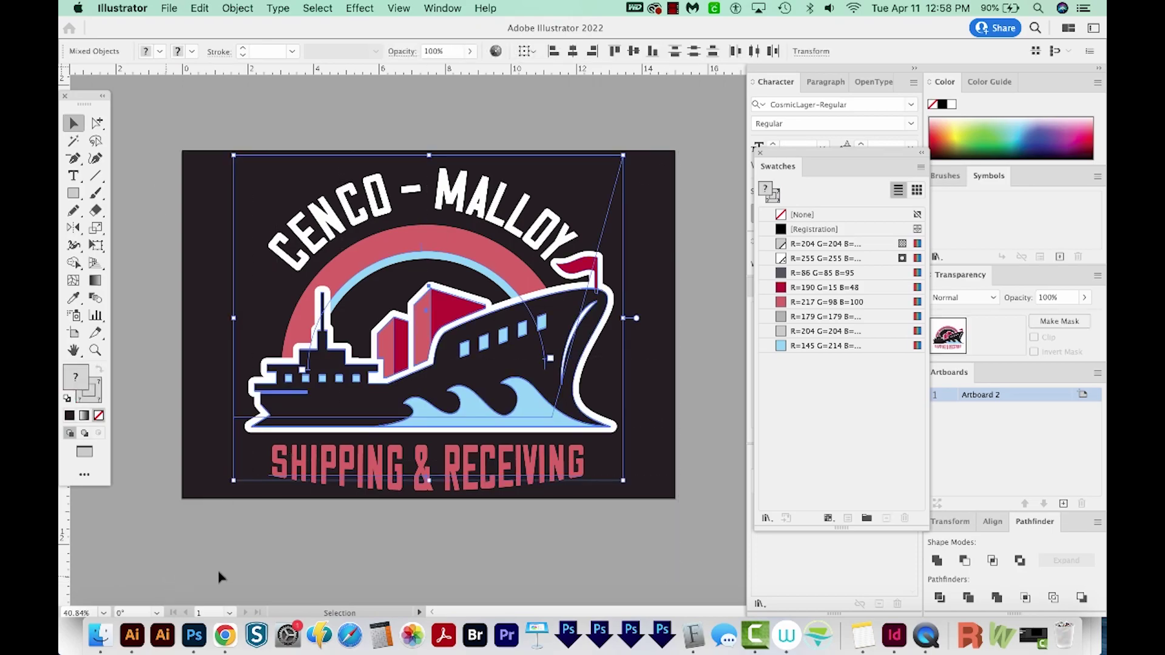
- Expand the selected logo artwork, divide all overlapping shapes with Pathfinder, and clear the selection
key("super+e")
key("Return")
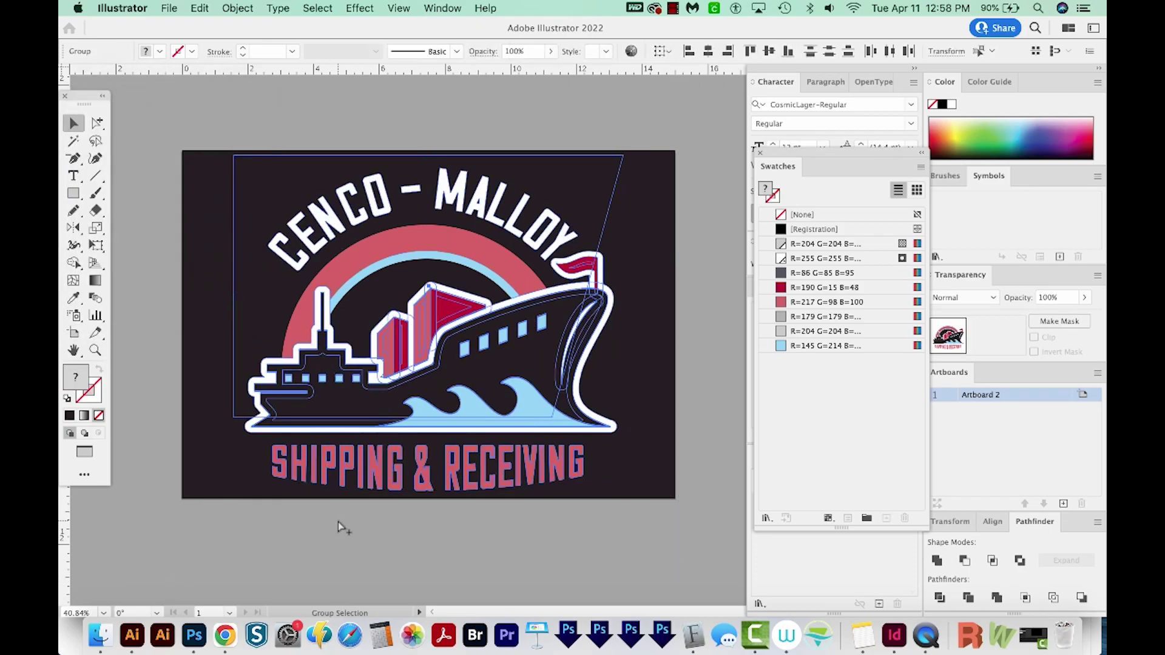
left_click(939, 598)
left_click(707, 491)
- Select the light blue shapes by fill, unite and hide them, and do the same with the pink shapes
key("y")
left_click(548, 414)
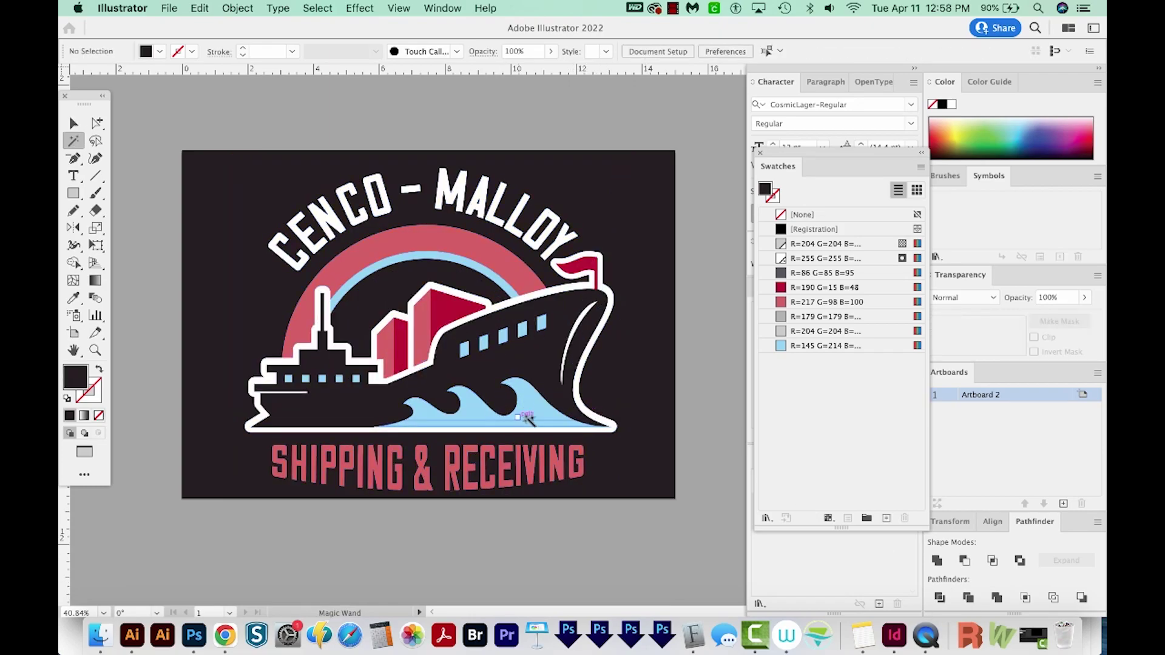
left_click(938, 560)
key("BackSpace")
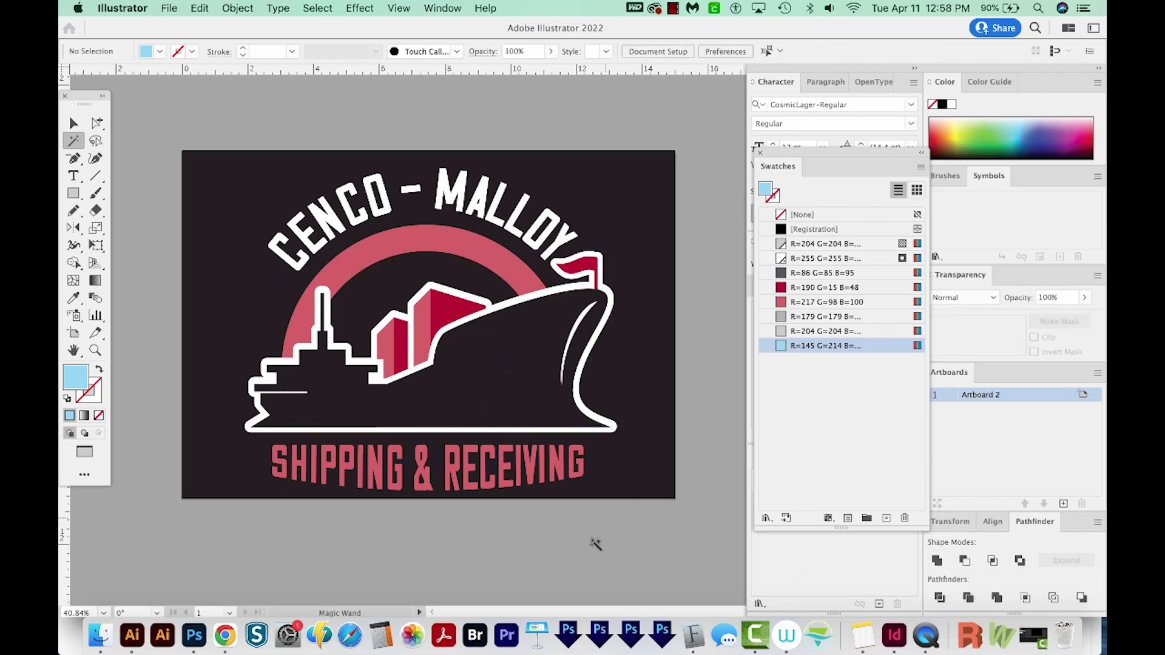
left_click(504, 482)
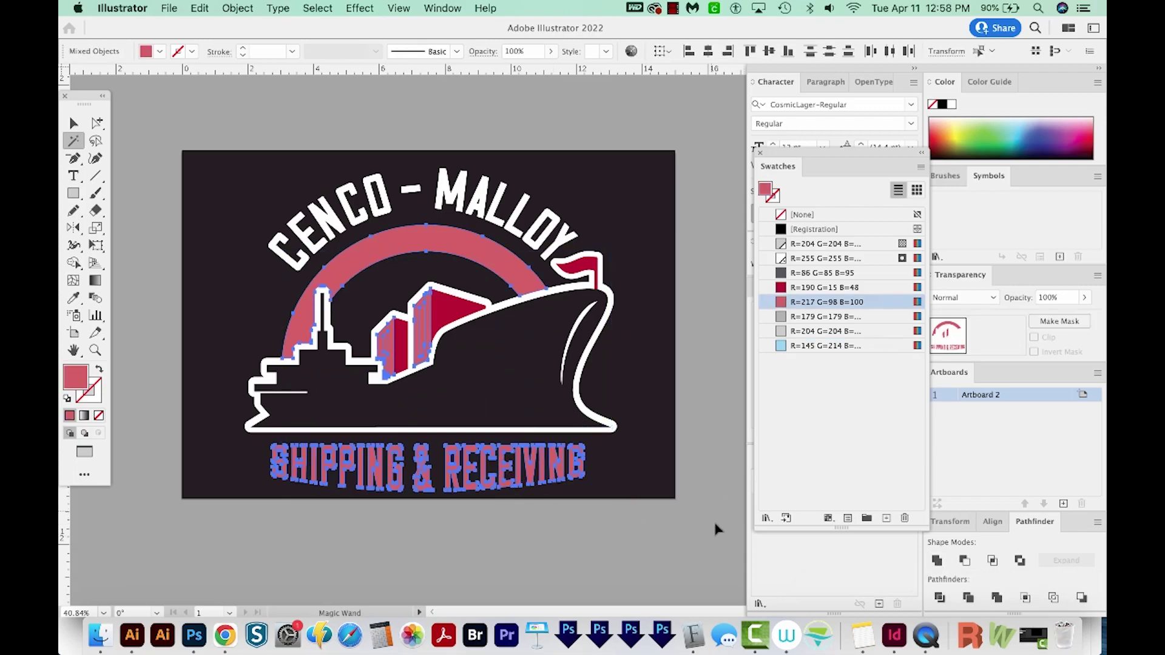
left_click(937, 560)
key("BackSpace")
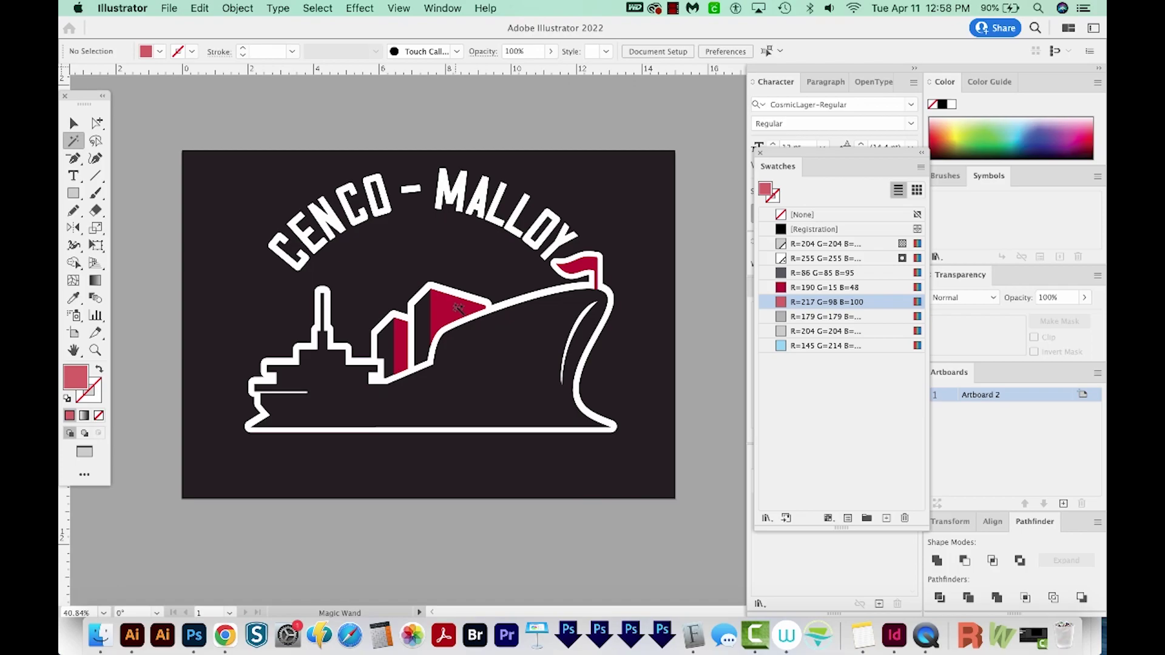
- Select all the dark red container and flag shapes by fill, unite them, and hide them
left_click(449, 312)
key("BackSpace")
key("super+z")
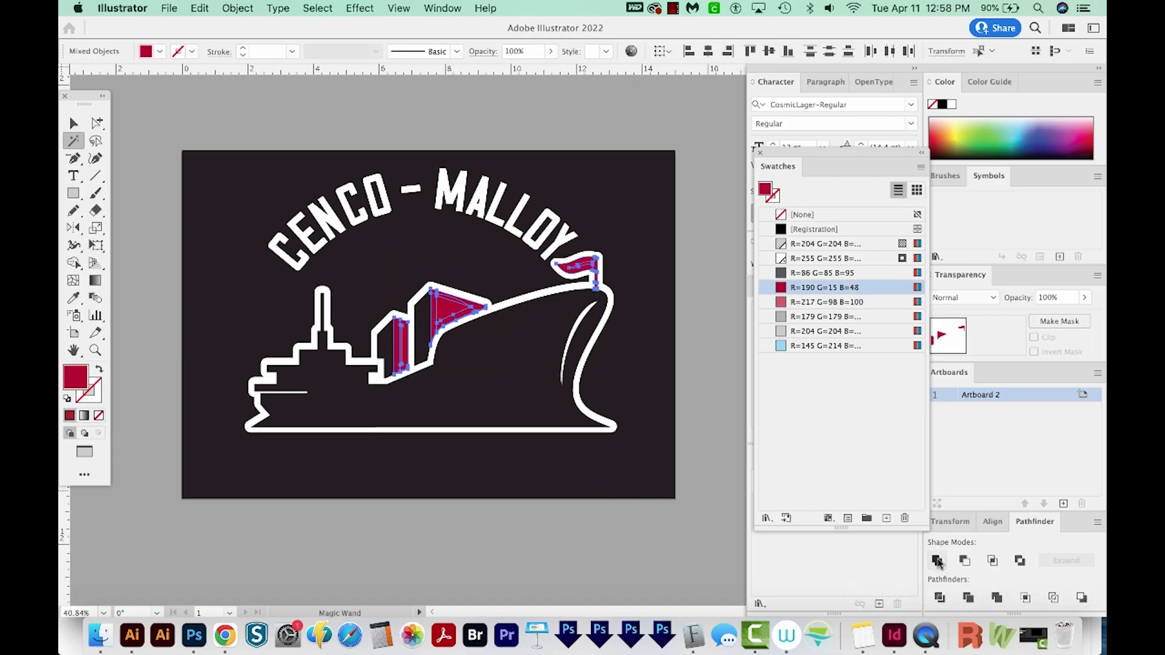
left_click(939, 562)
key("BackSpace")
- Select all the white shapes, including the ship outline and the bow highlight, unite them, and hide them
left_click(476, 216)
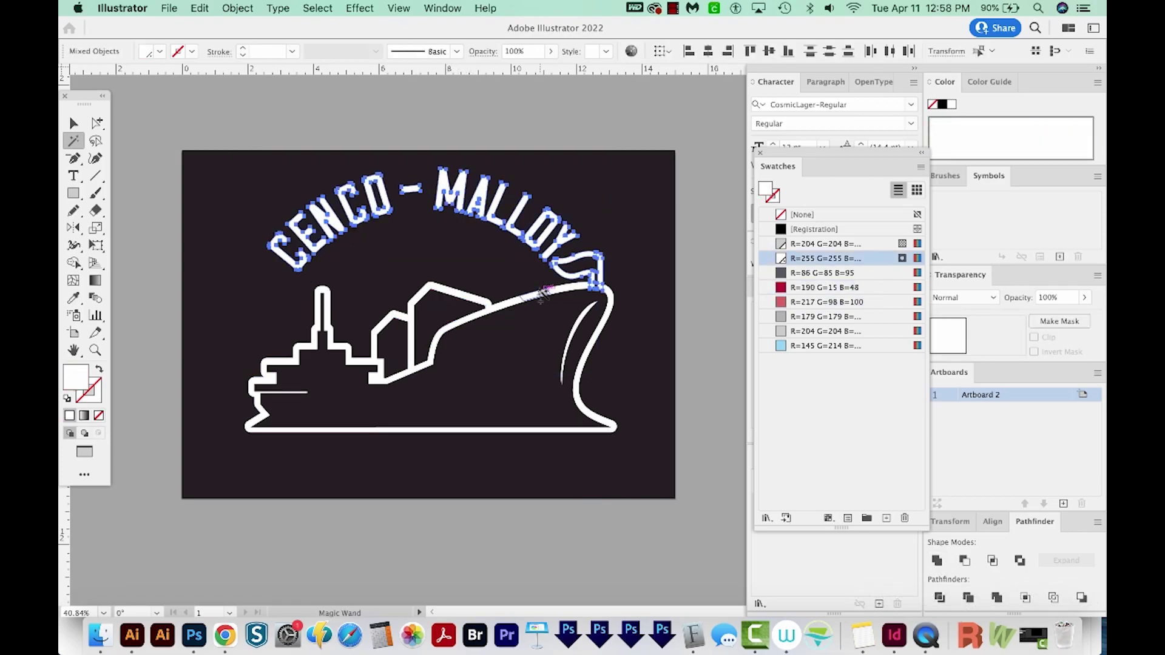
left_click(538, 293, "shift")
left_click(939, 563)
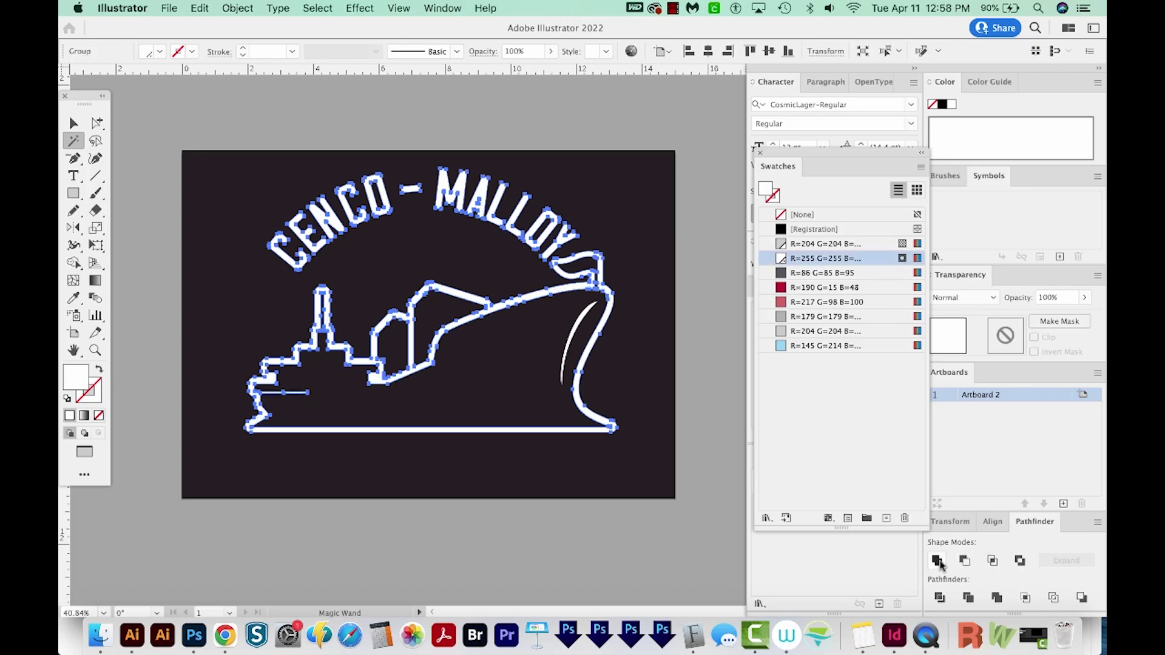
left_click(581, 323, "shift")
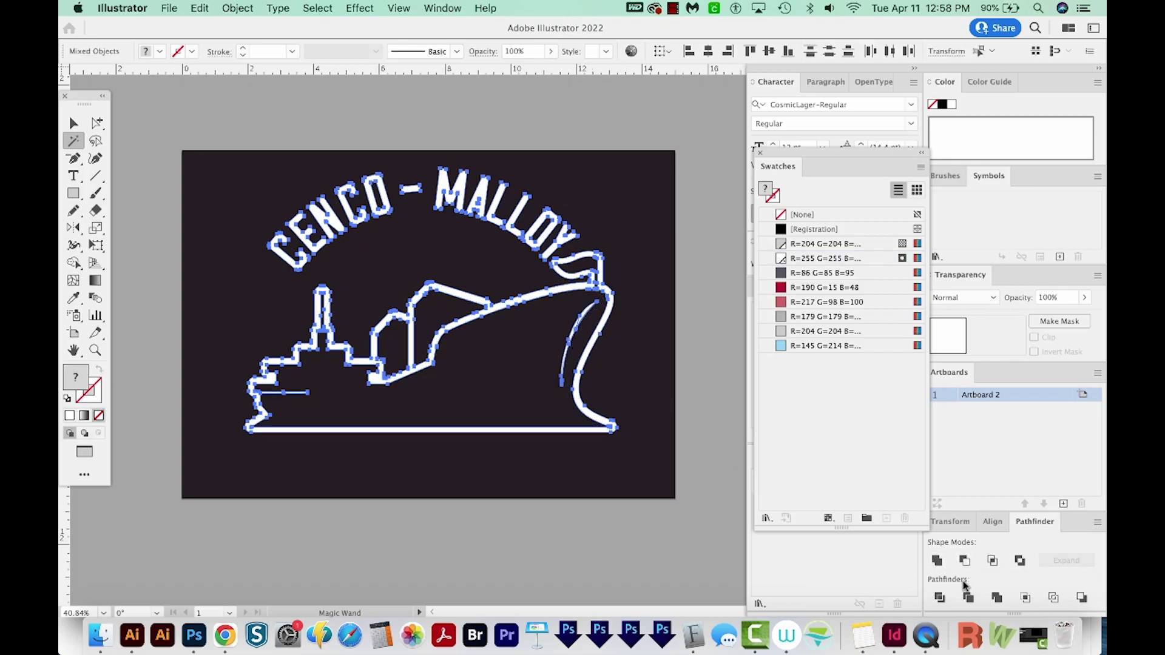
left_click(936, 561)
key("super+x")
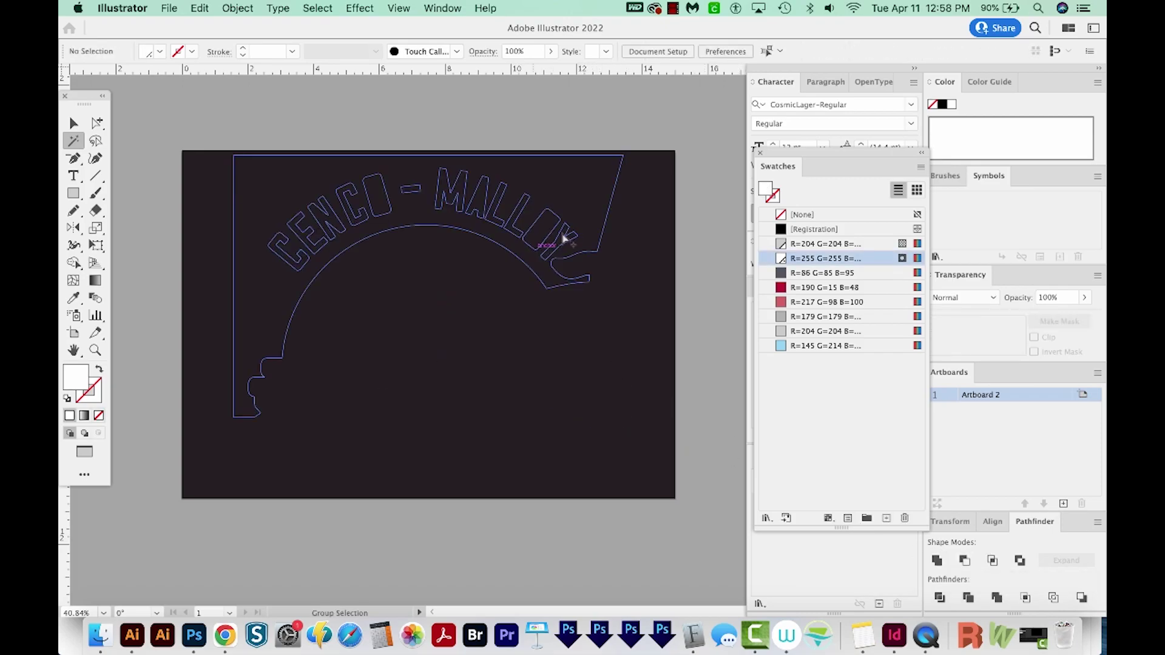
- Delete all the leftover divided fragments on the dark background and bring back the hidden colour shapes
key("a")
left_click_drag(704, 108, 69, 564)
key("super+y")
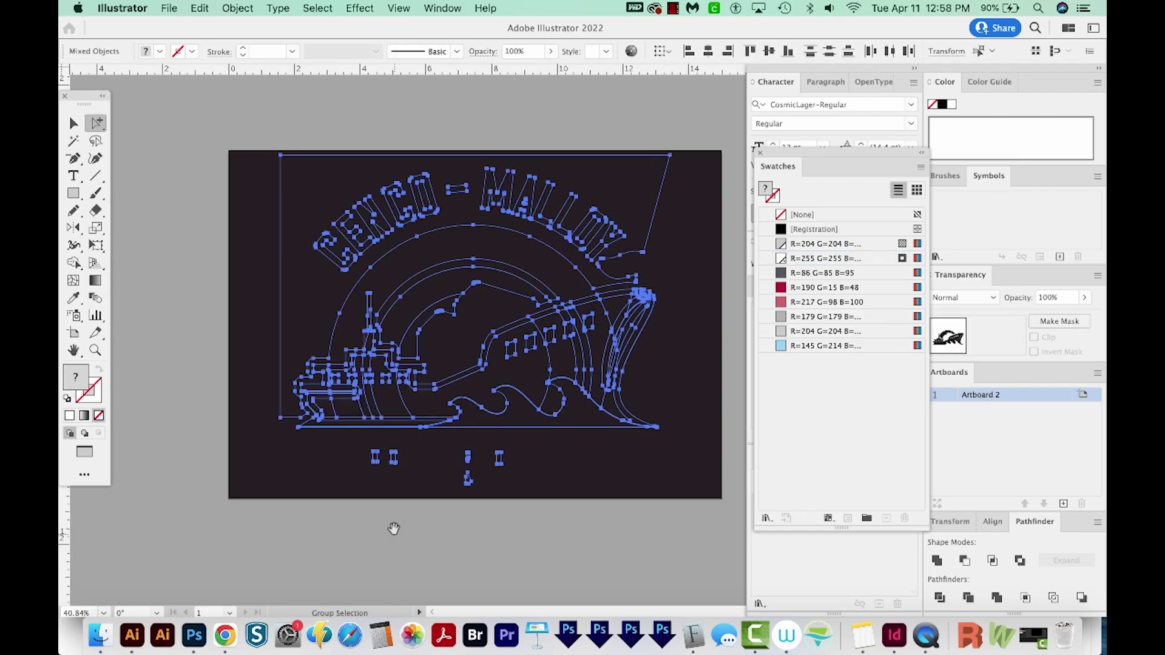
scroll(425, 503, "right", 2)
key("super+y")
key("super+z")
scroll(441, 499, "right", 2)
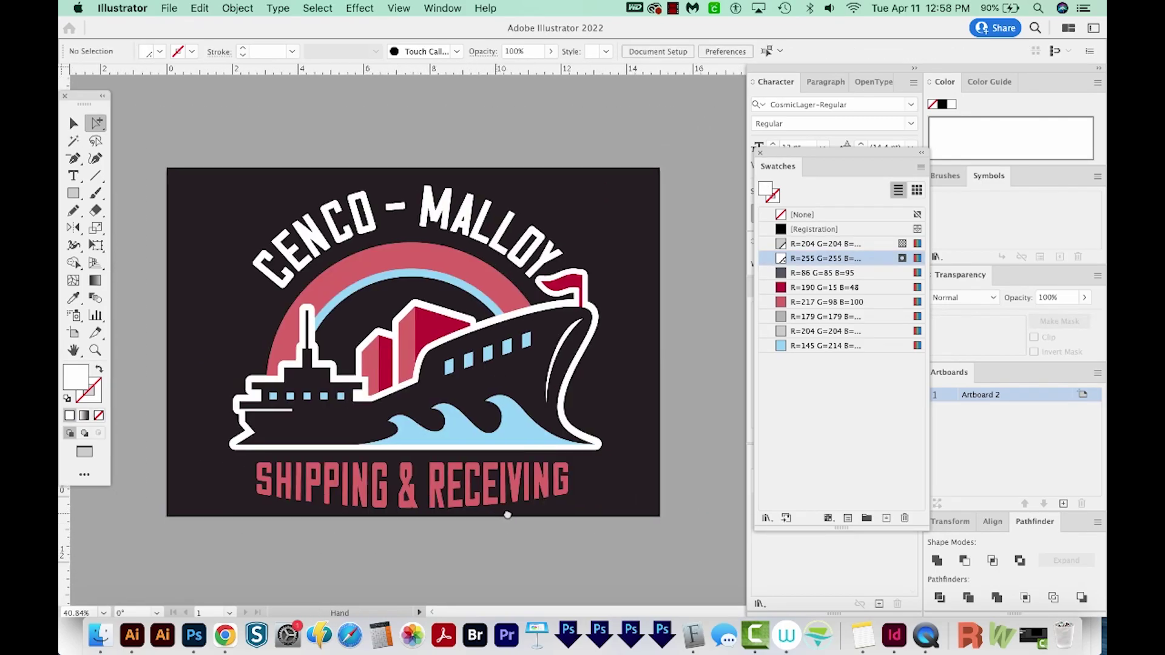
- Select all the logo colour shapes, unite them into one silhouette, and fill it with the white R=255 G=255 B=255 swatch
scroll(507, 516, "left", 2)
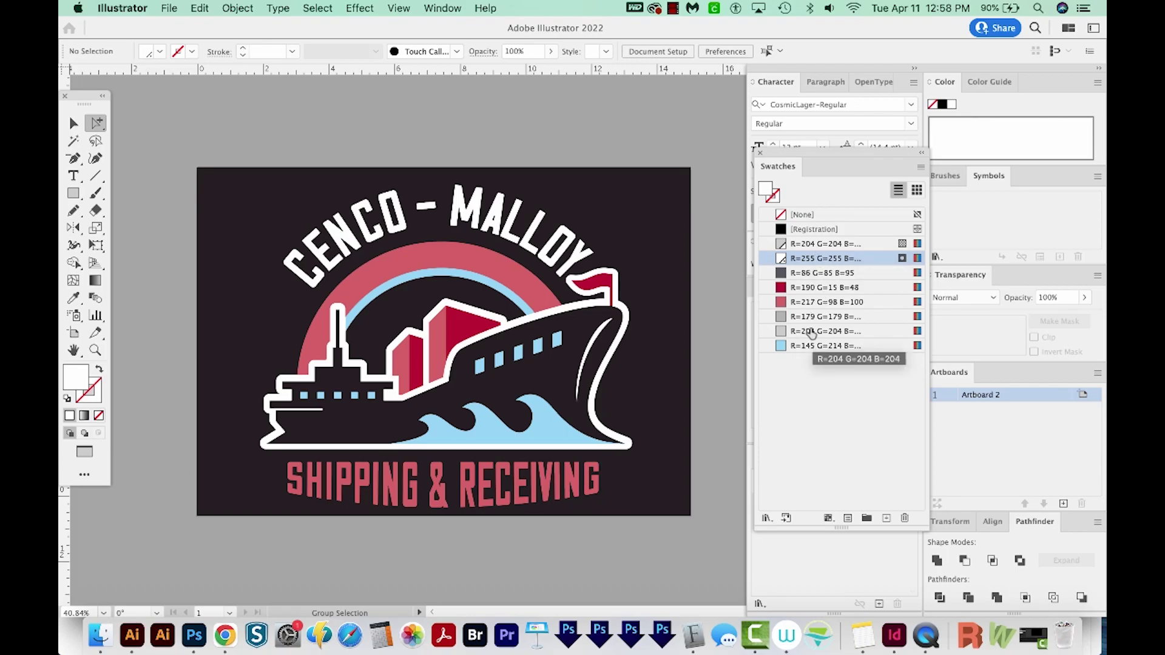
scroll(521, 377, "down", 2)
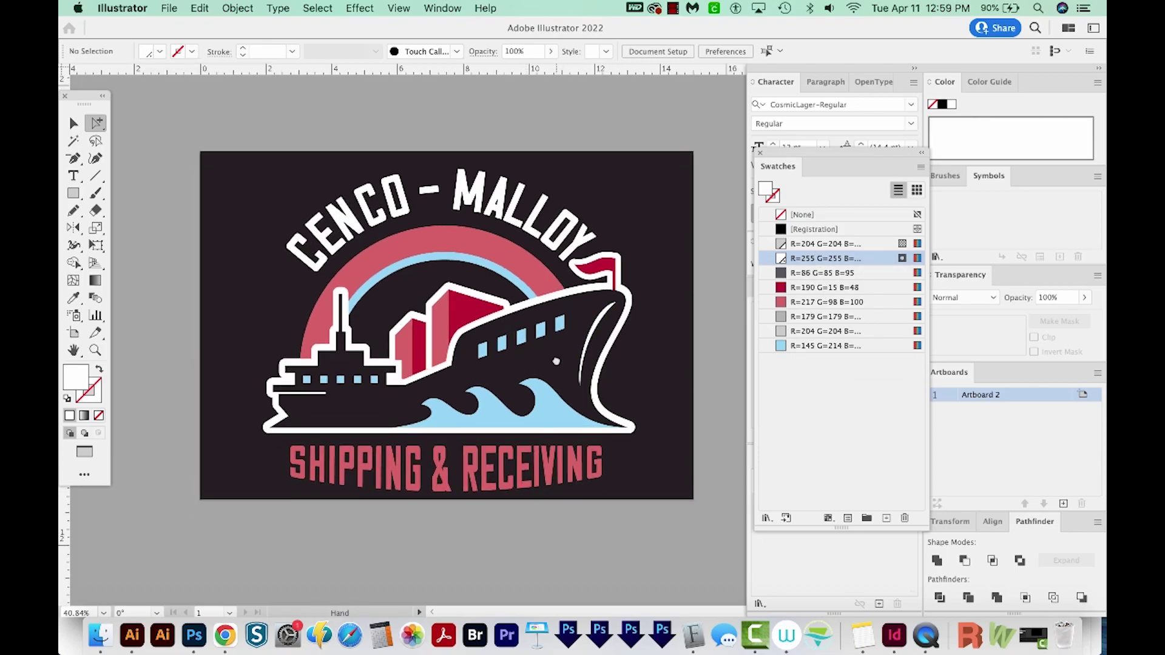
left_click_drag(556, 362, 569, 367)
key("v")
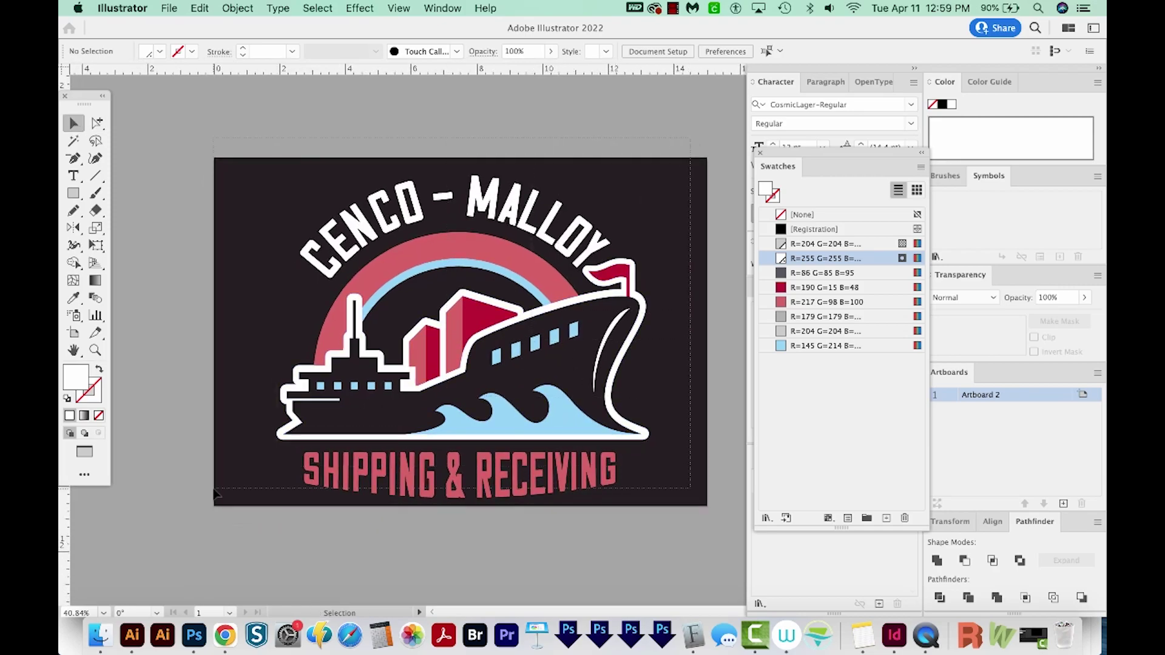
left_click_drag(215, 491, 196, 509)
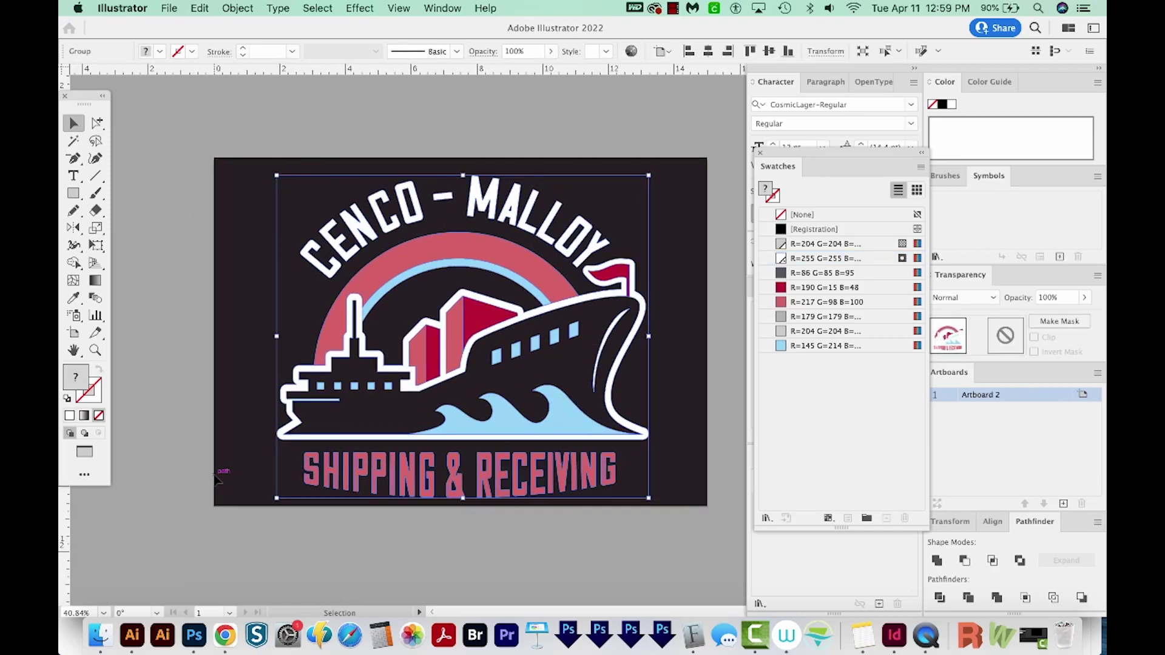
key("a")
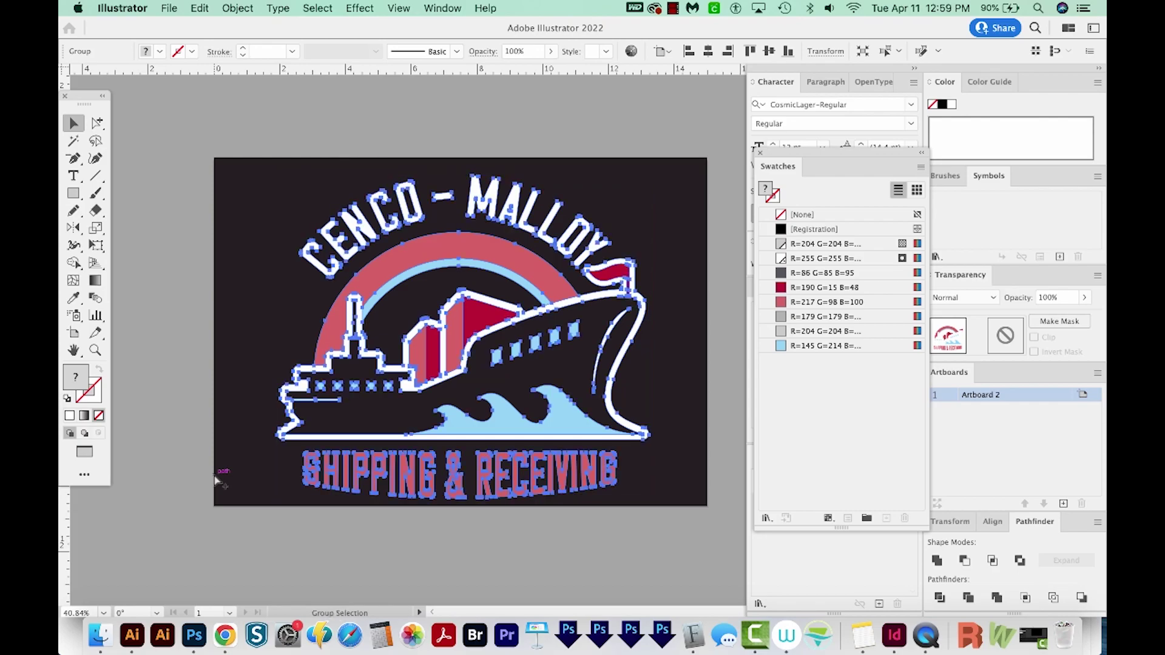
key("v")
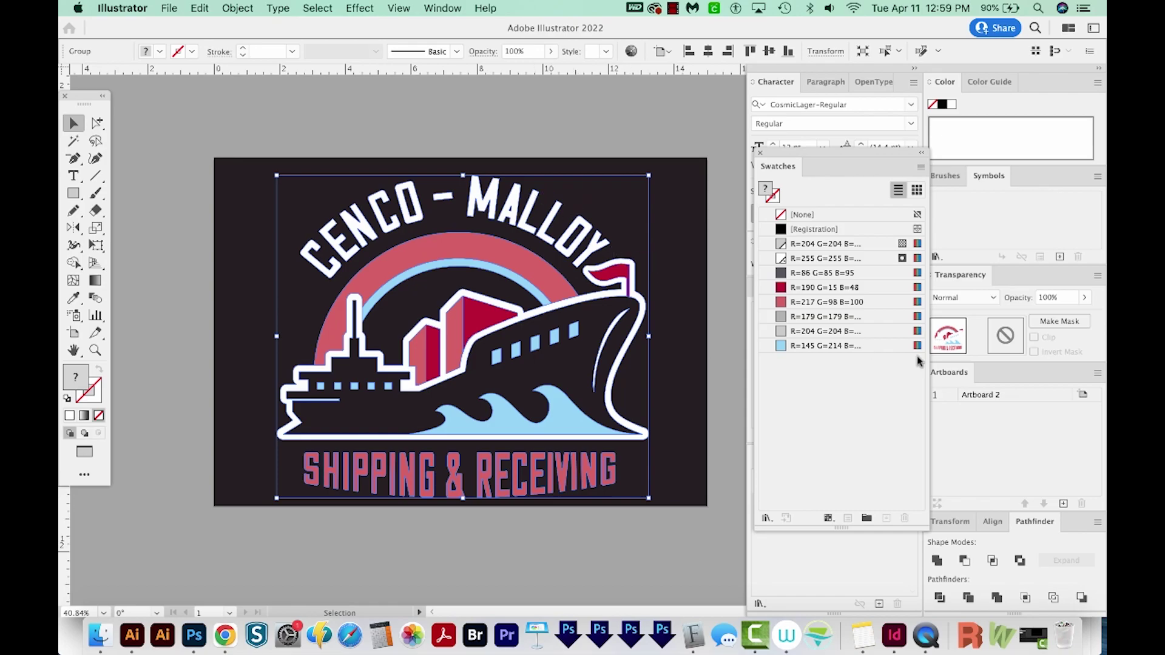
left_click(938, 561)
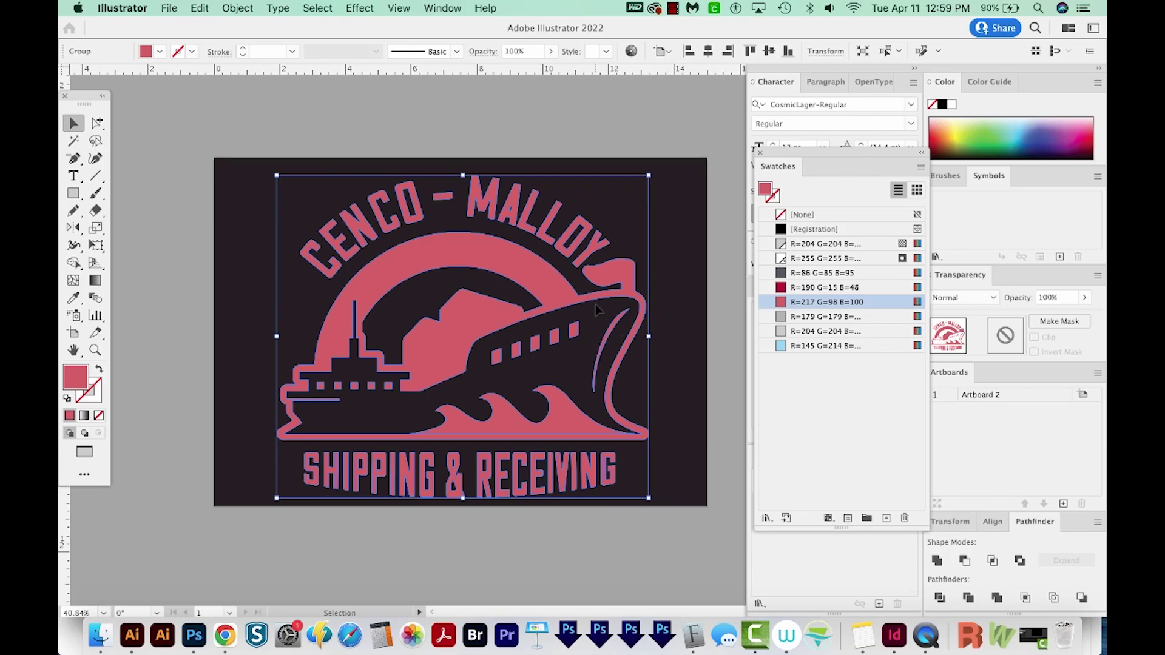
left_click(802, 260)
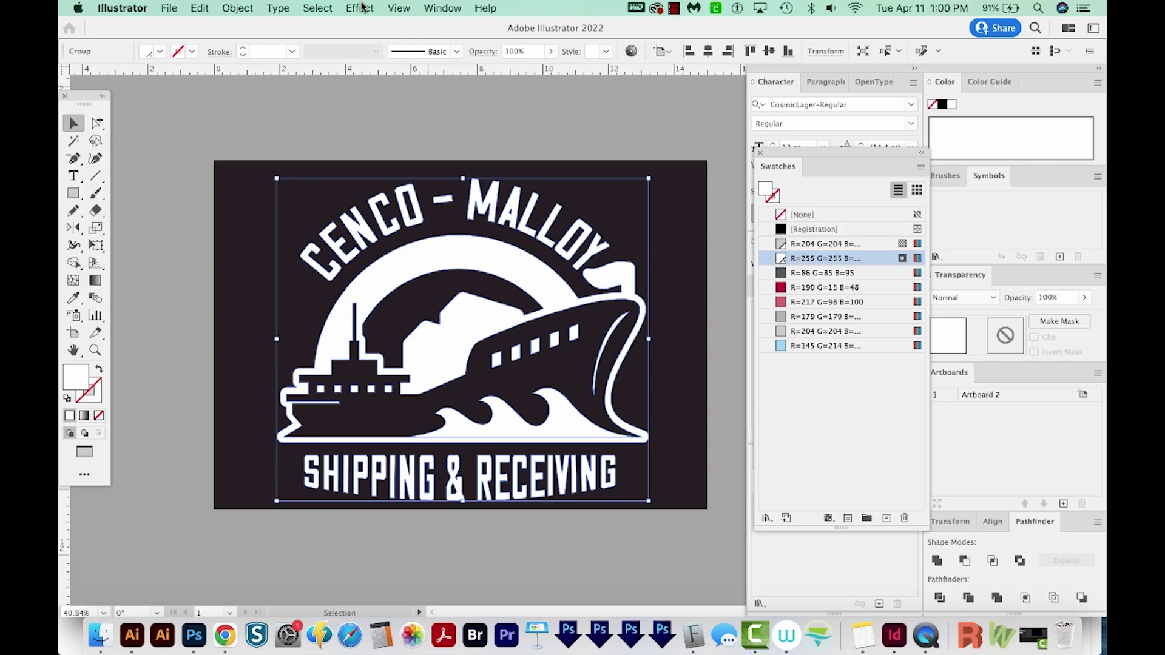
- Apply an Offset Path effect of -0.5 pt with round joins to the white silhouette
left_click(360, 7)
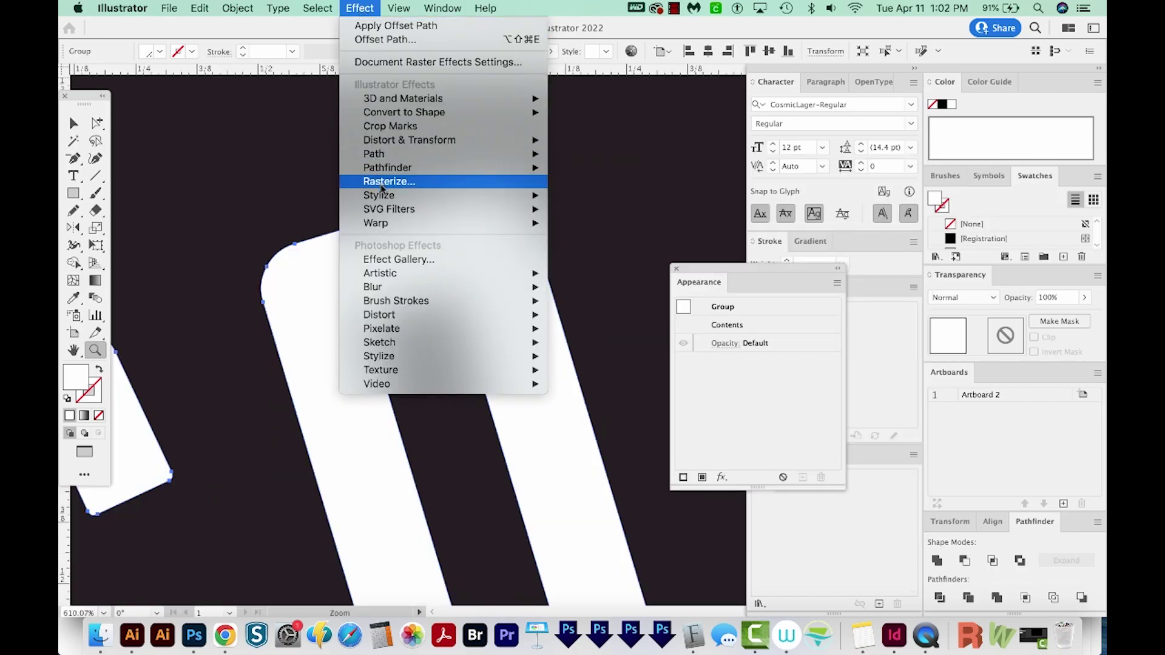
mouse_move(435, 166)
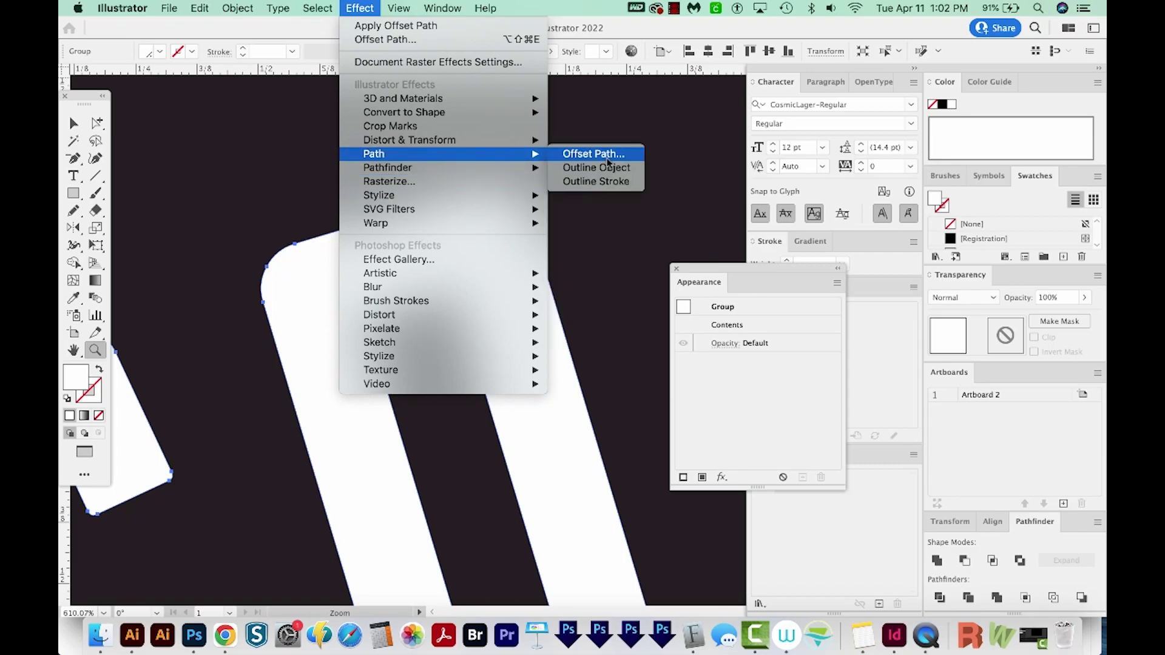
left_click(567, 153)
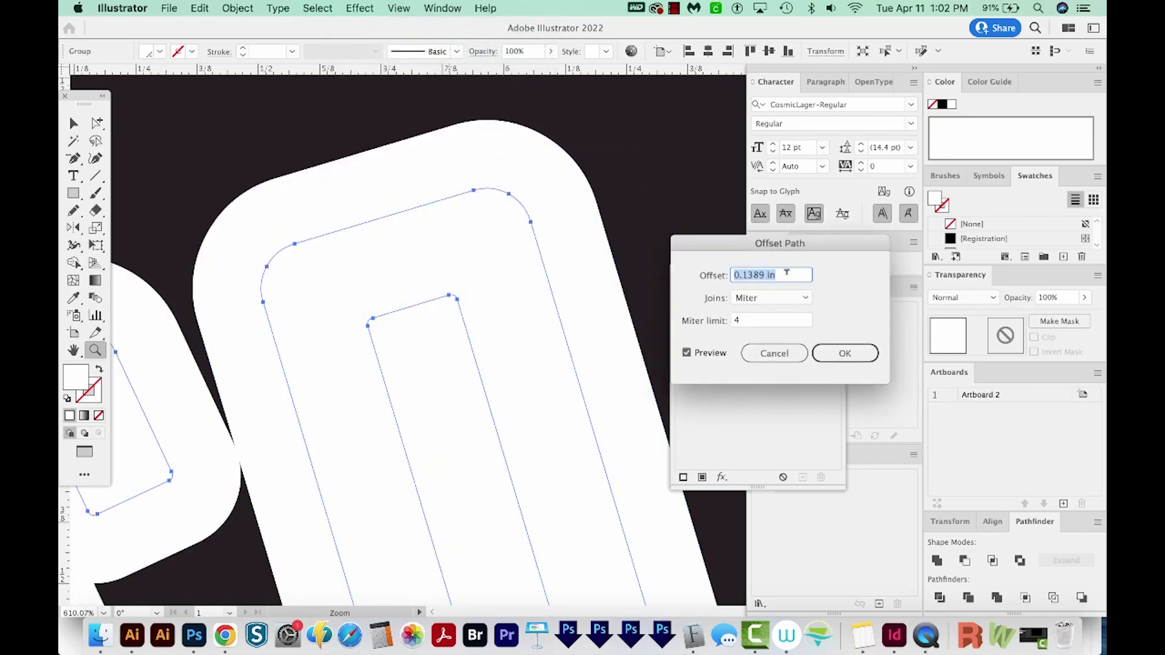
type("-.5pt")
left_click_drag(795, 246, 795, 240)
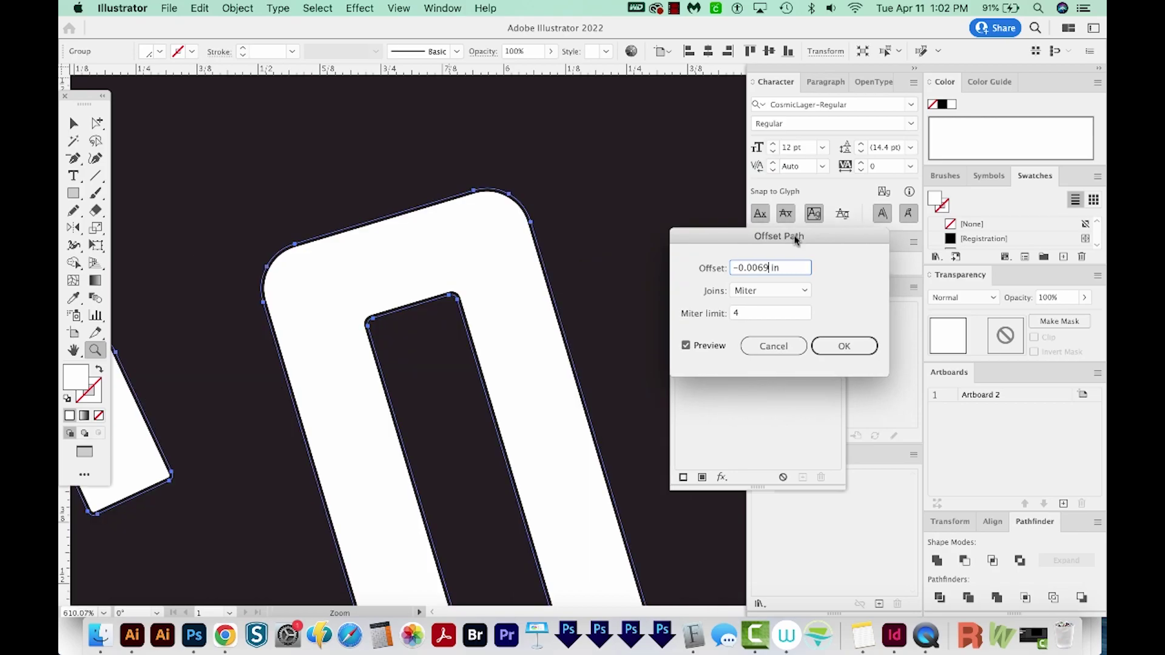
left_click(755, 291)
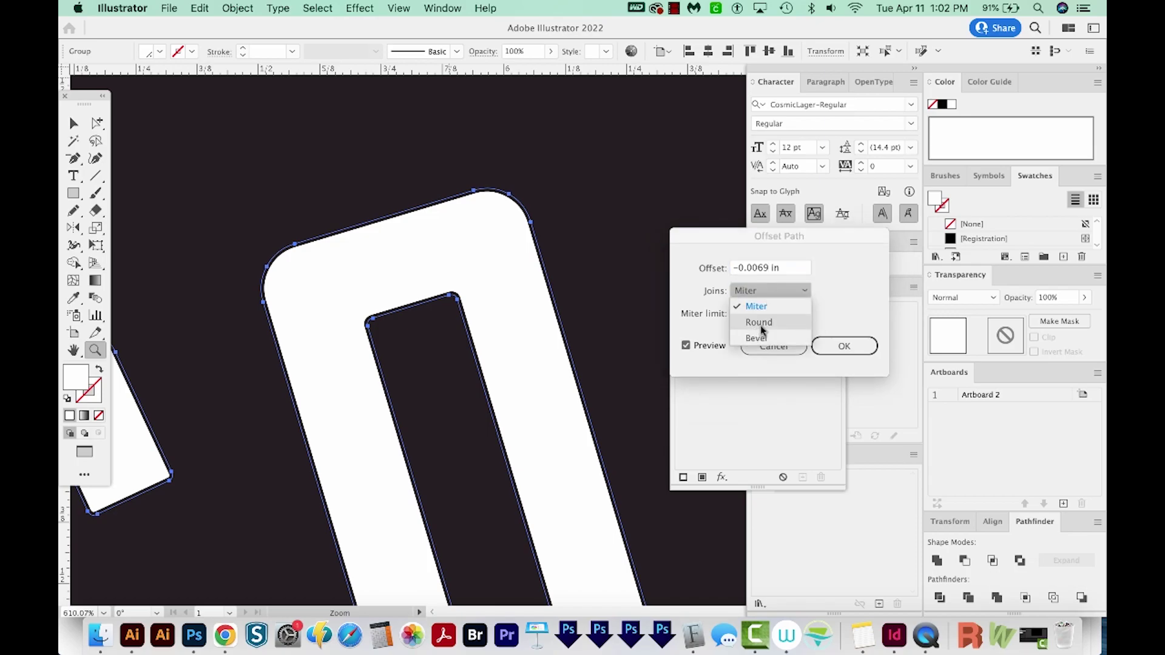
left_click(761, 326)
left_click(842, 347)
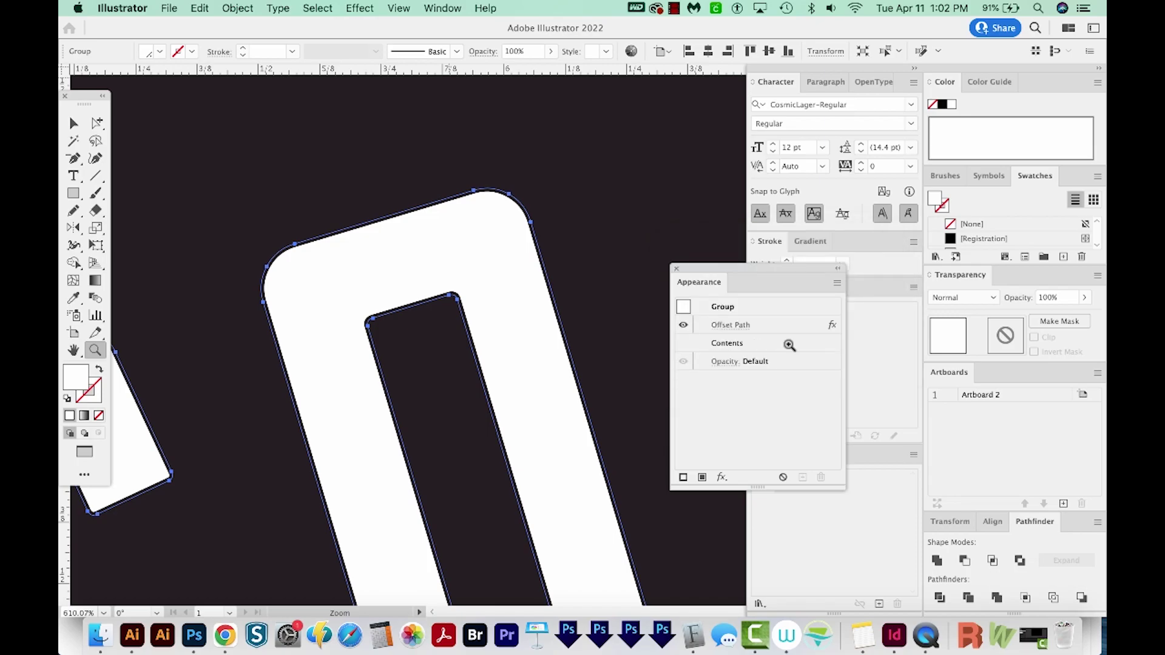
- Check the choked edges of the white silhouette up close and undo the Offset Path effect
left_click_drag(390, 415, 299, 482)
key("super+1")
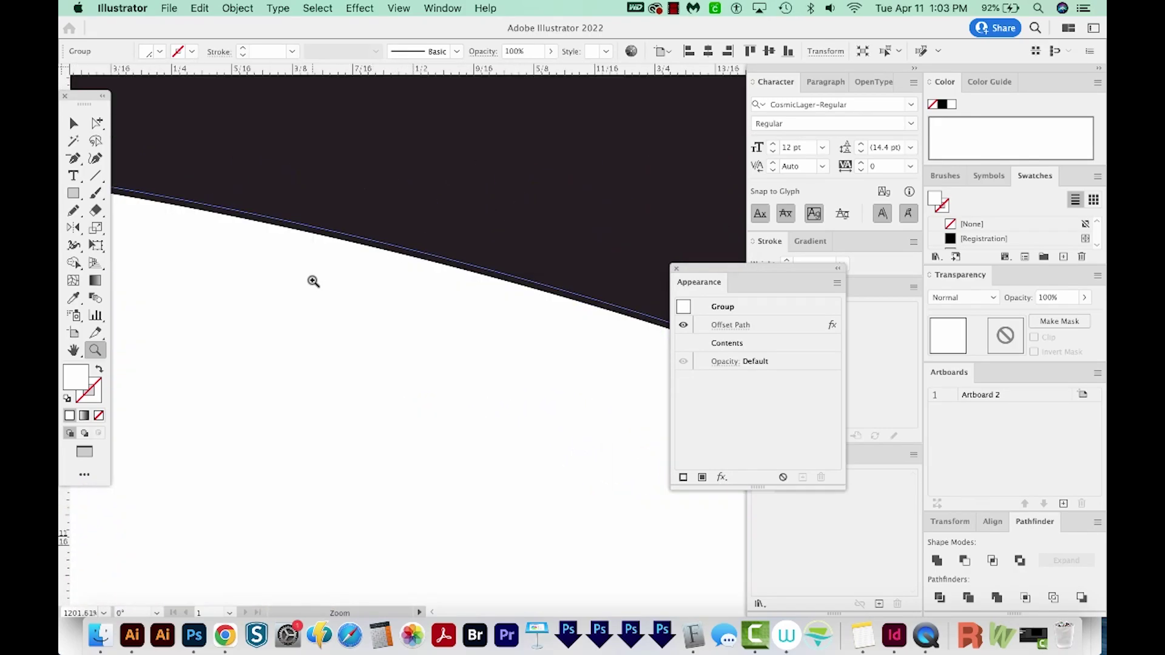
key("super+1")
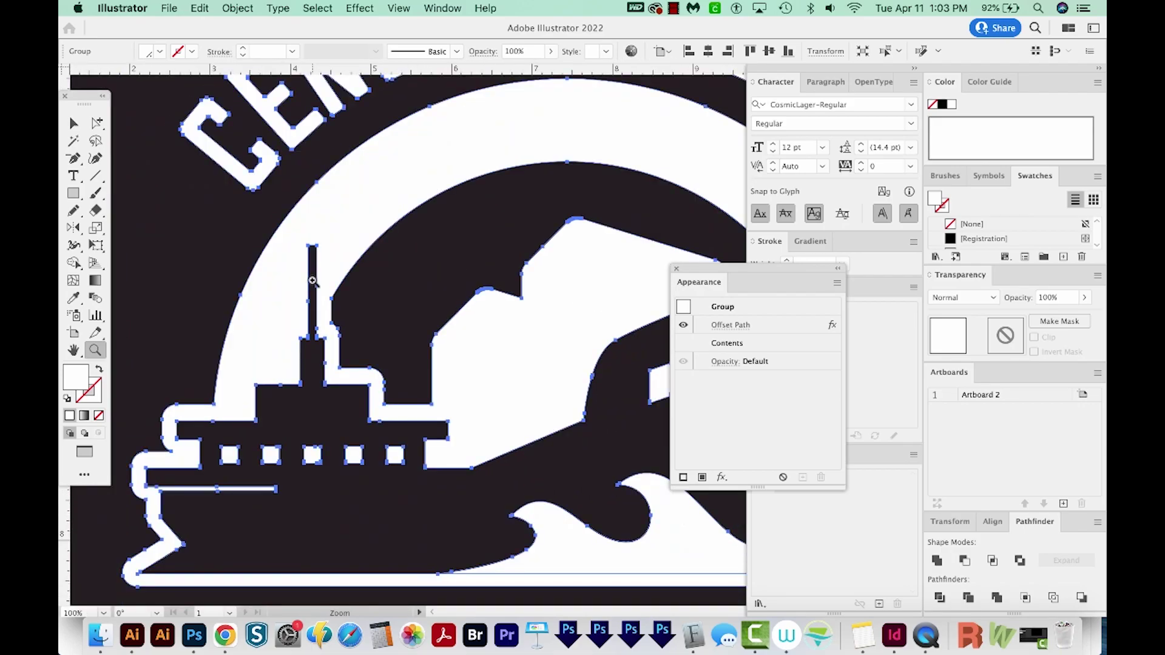
key("super+z")
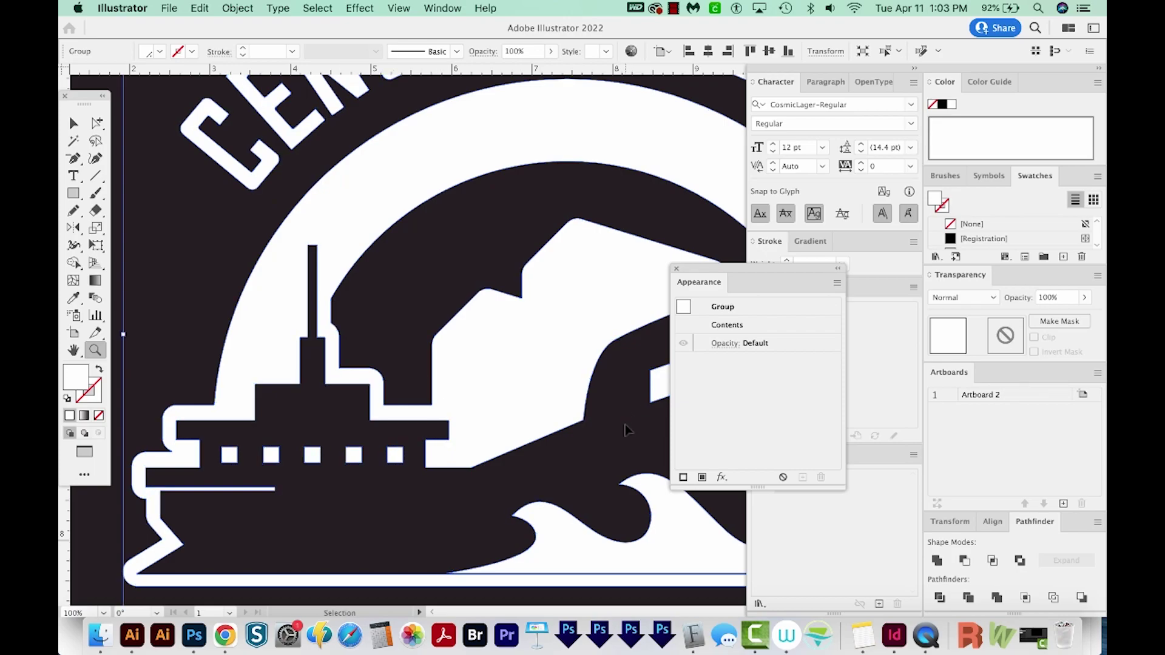
- Move the anchor point at the waves' stern-side tip down into the white baseline to close the thin gap
key("super+minus")
key("super+minus")
key("super+minus")
left_click_drag(555, 399, 416, 481)
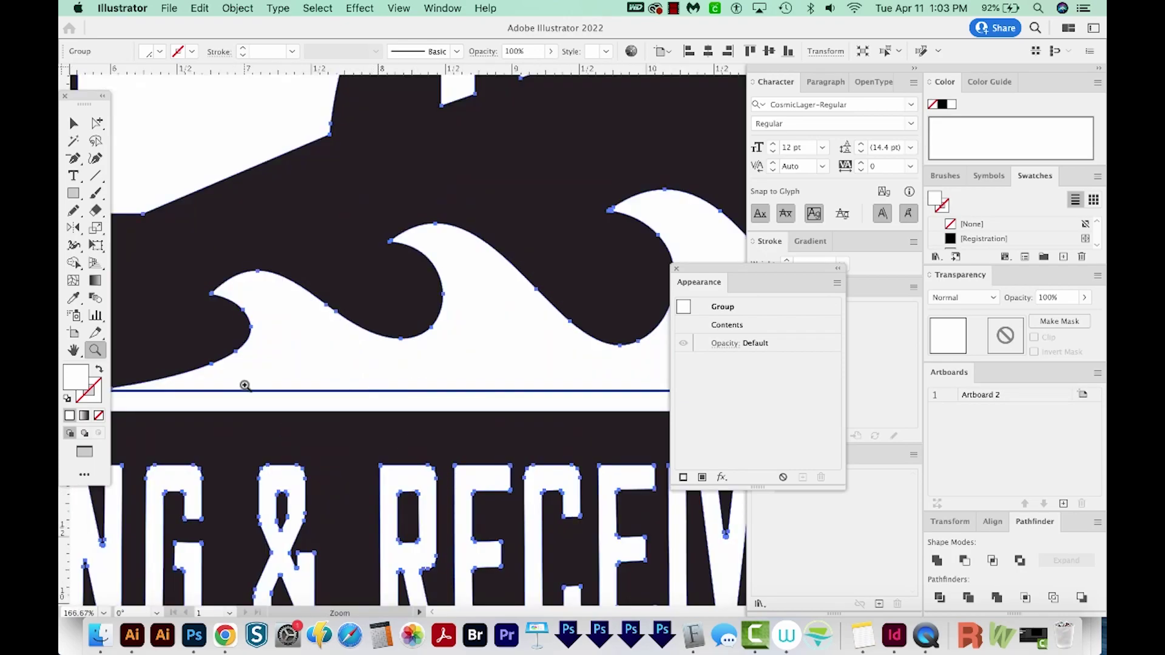
left_click_drag(346, 391, 469, 423)
key("super+shift+a")
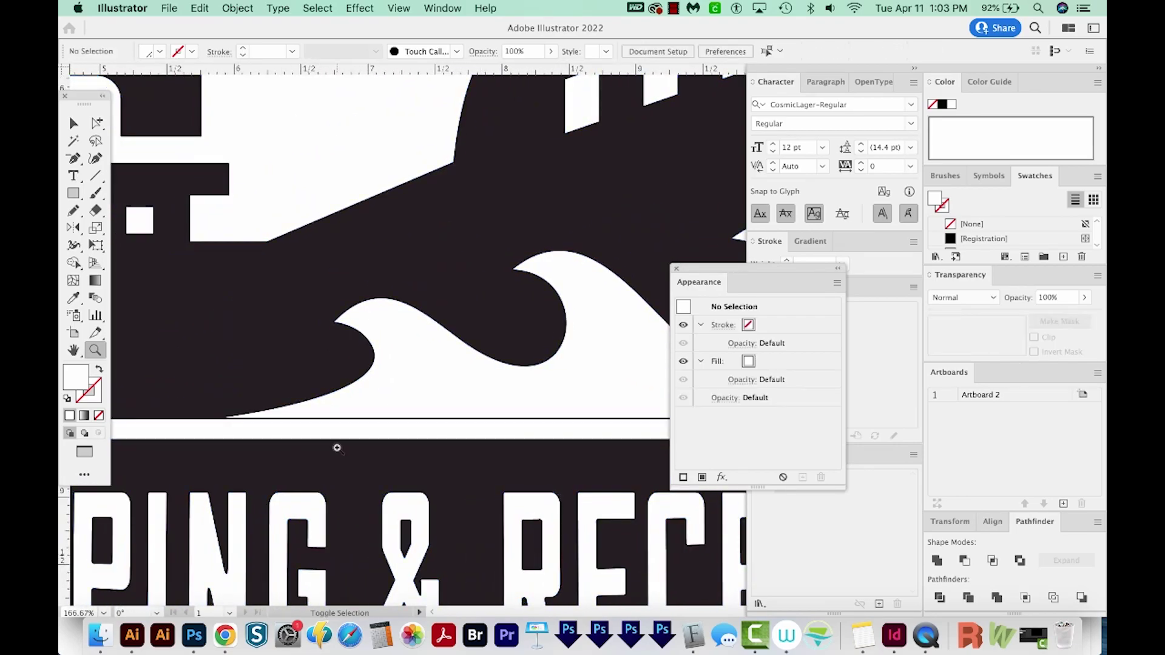
left_click_drag(201, 409, 356, 459)
key("a")
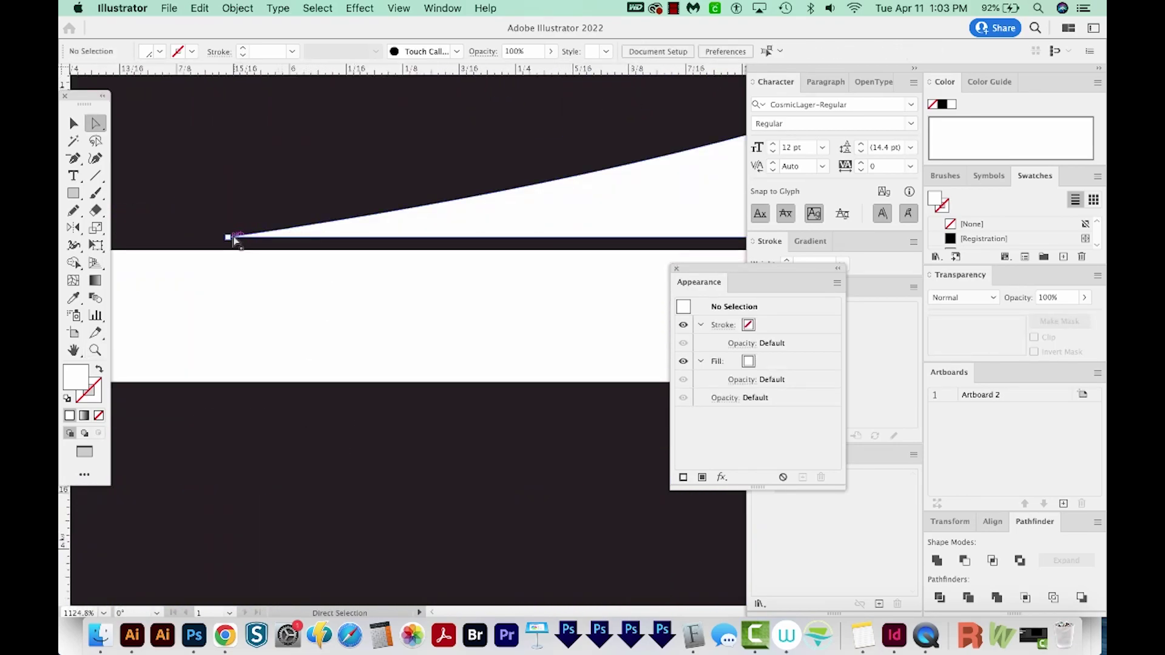
left_click_drag(229, 238, 128, 258)
- Extend the waves' bow-side tip by moving its anchor point into the white outline at the bow
key("super+minus")
key("super+minus")
key("super+minus")
key("super+minus")
key("super+minus")
key("super+minus")
key("super+minus")
key("super+minus")
key("super+minus")
left_click_drag(576, 281, 261, 288)
key("z")
left_click_drag(488, 322, 557, 358)
left_click_drag(598, 445, 59, 332)
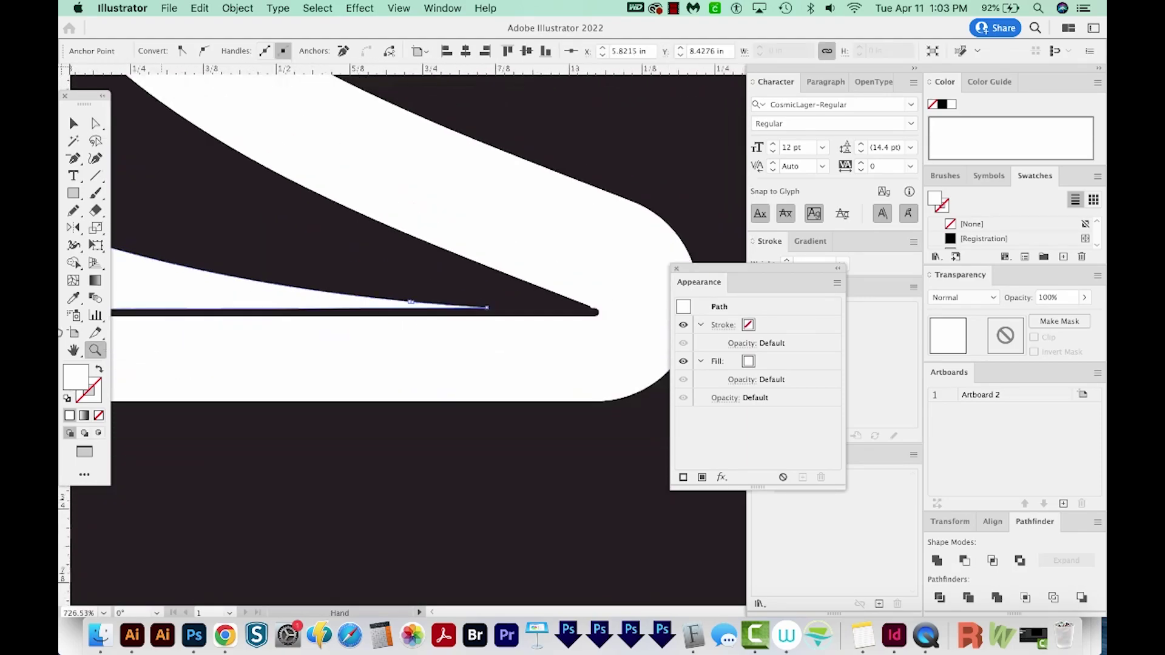
key("a")
left_click_drag(487, 308, 620, 315)
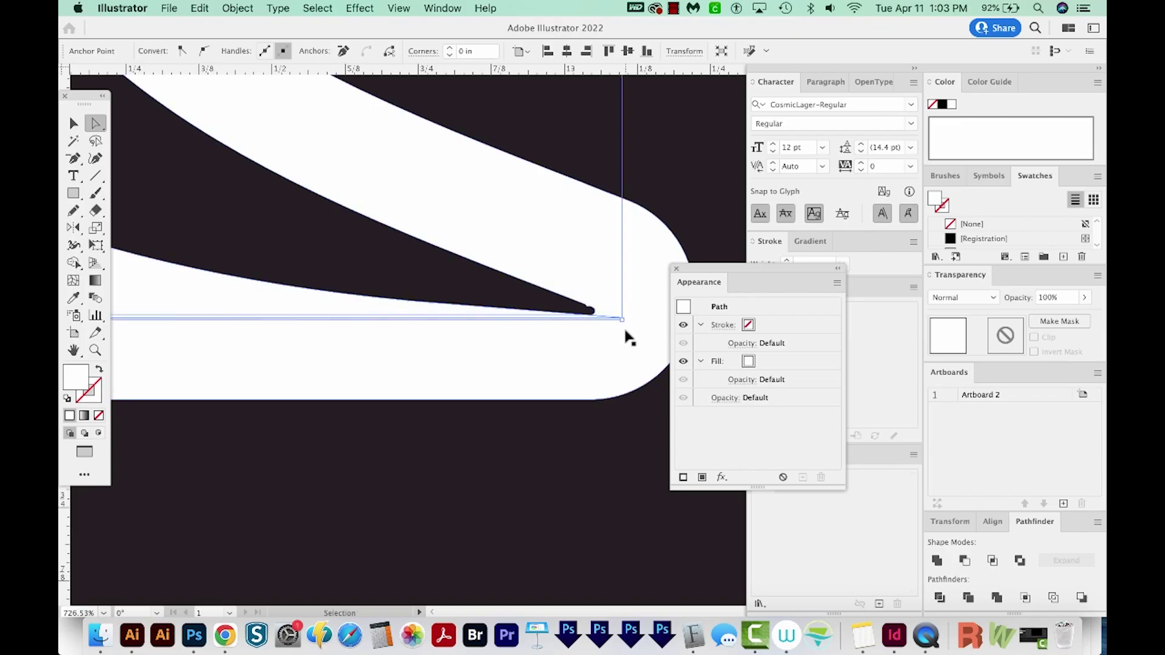
scroll(628, 338, "down", 10)
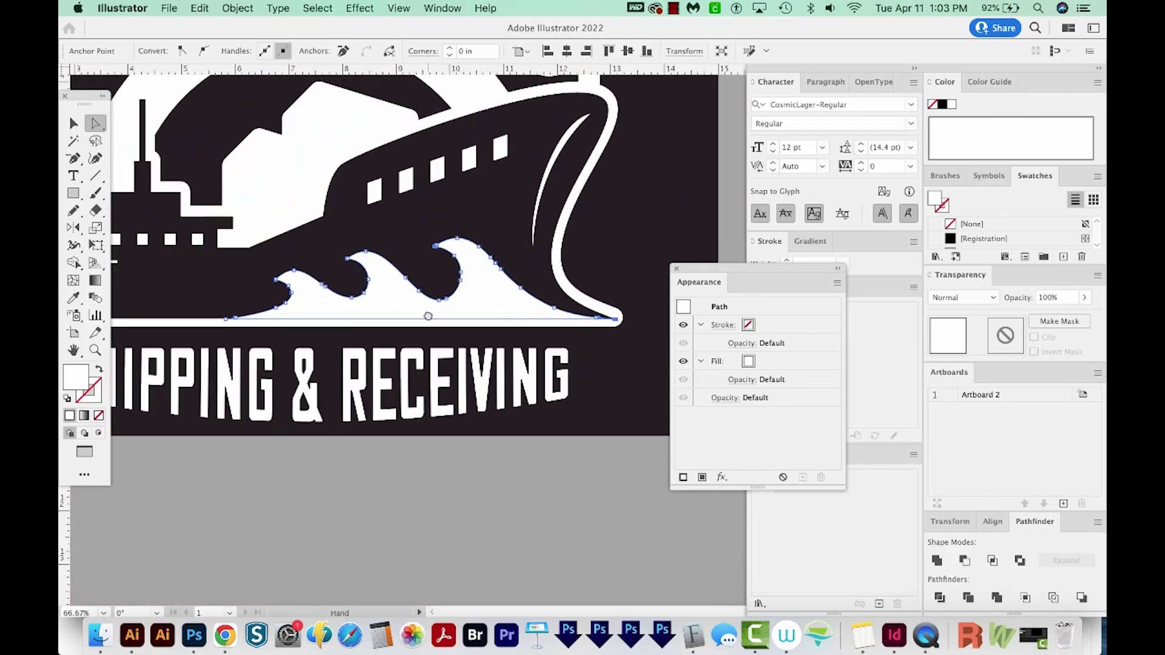
- Unite the white waves with the white ship outline into a single merged shape
left_click_drag(428, 317, 537, 297)
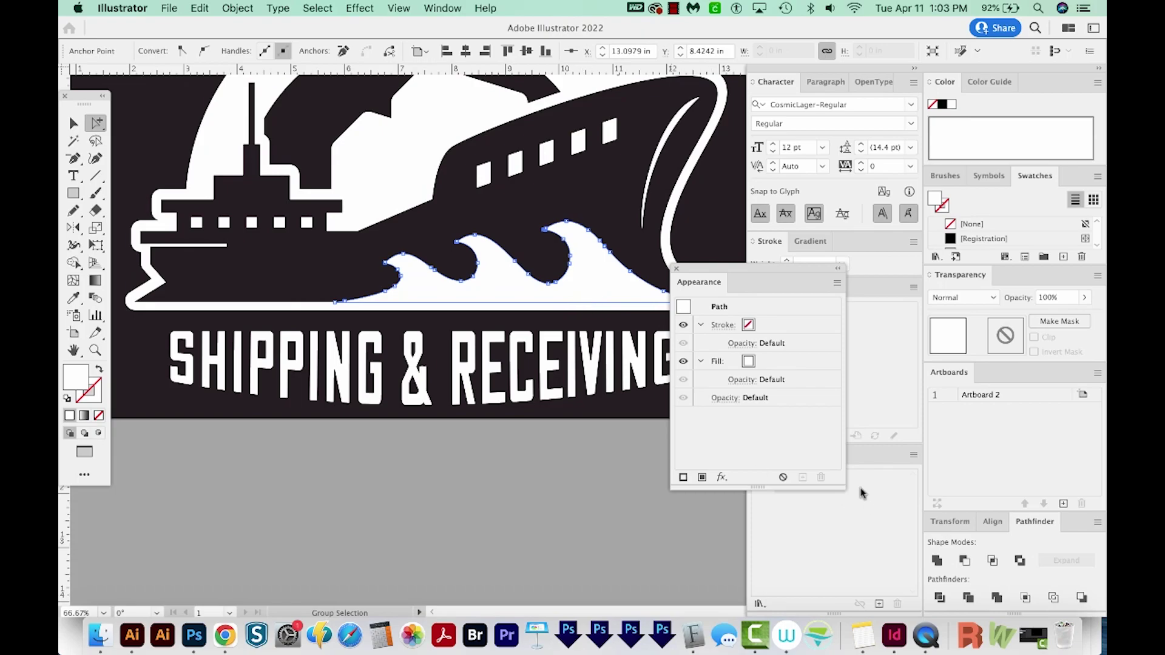
left_click(532, 307, "shift")
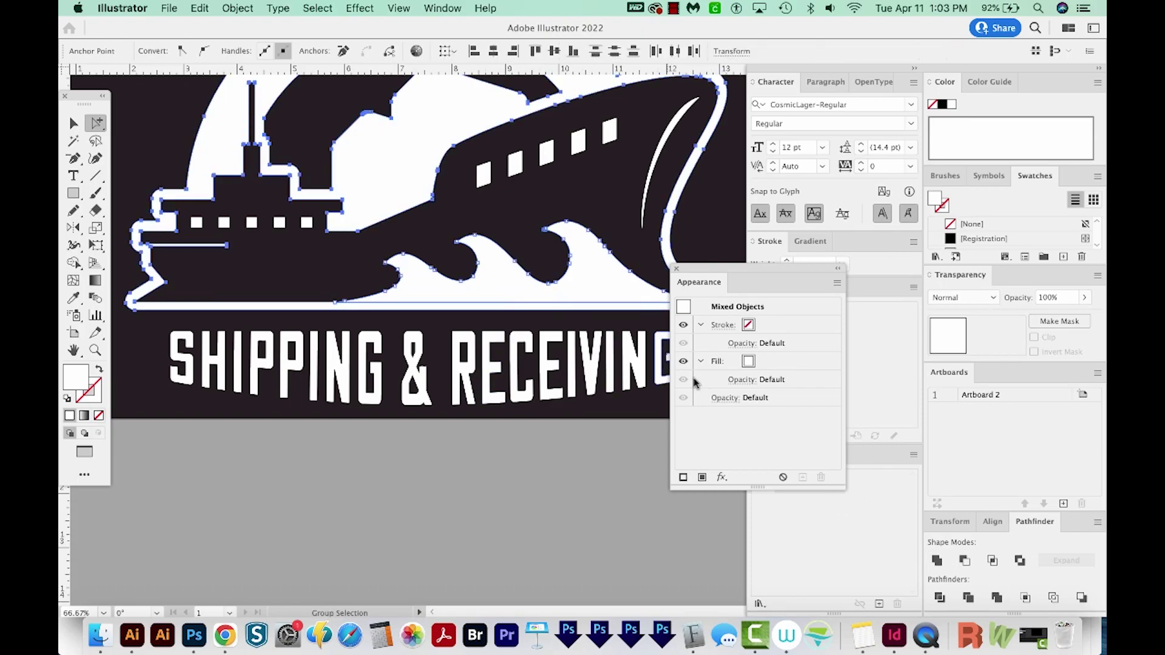
left_click(938, 561)
left_click_drag(553, 274, 527, 432)
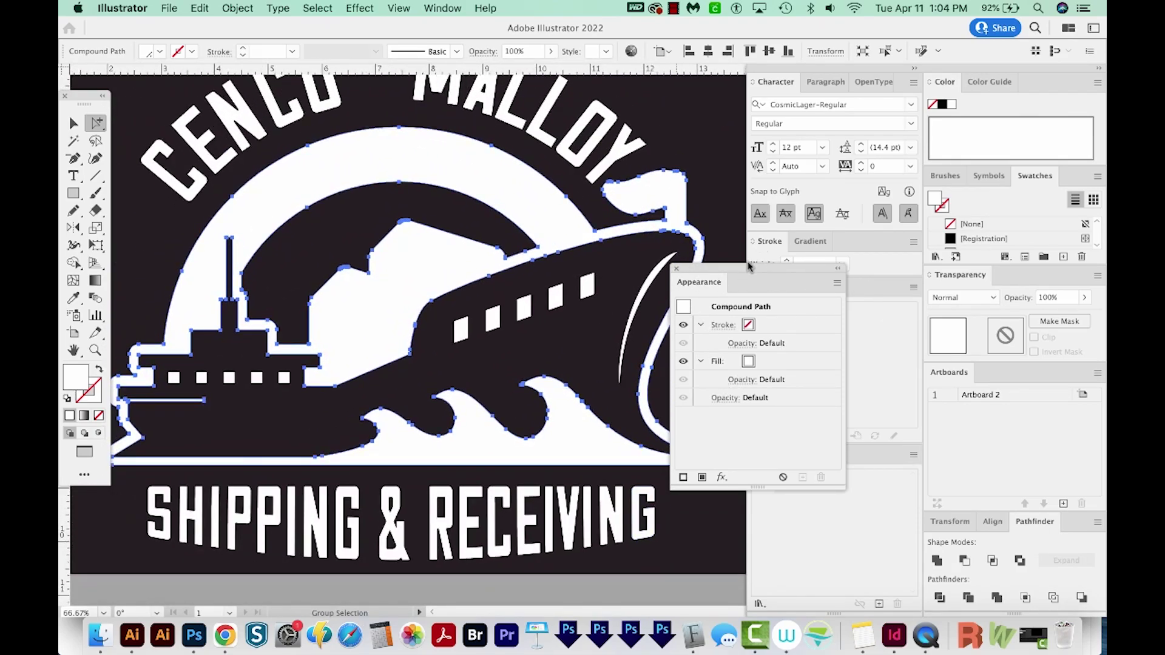
- Dock the floating Appearance panel with the Actions and Links panels
left_click_drag(750, 267, 866, 294)
mouse_move(583, 316)
left_mouse_down()
mouse_move(595, 338)
mouse_move(596, 301)
left_mouse_up()
scroll(595, 300, "down", 3)
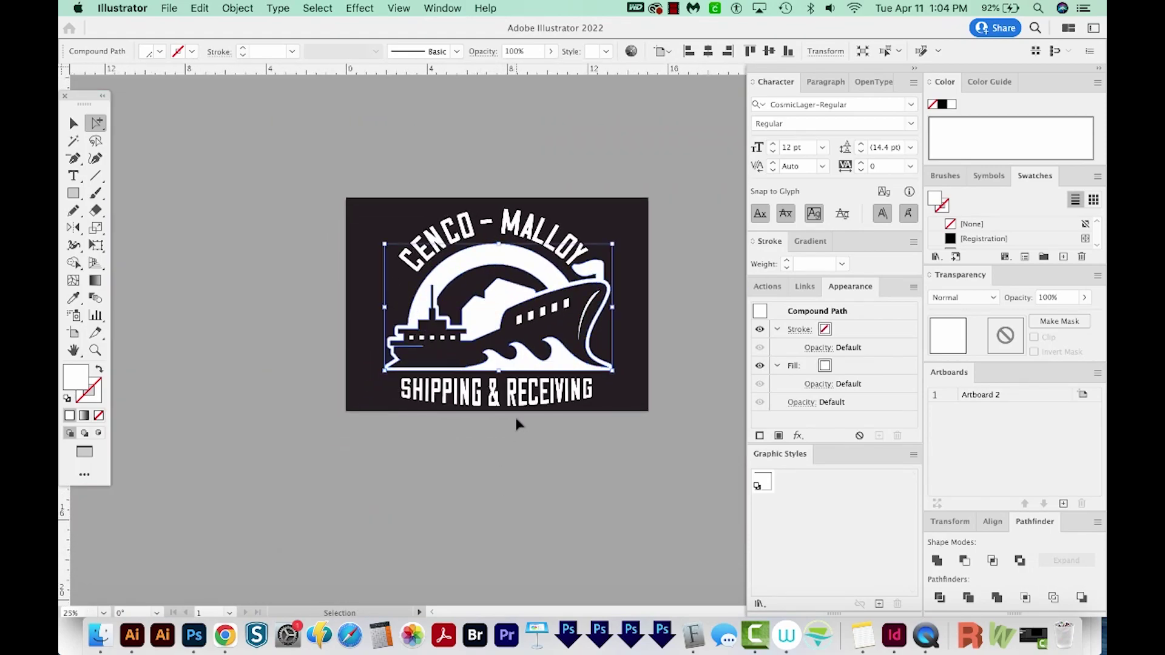
- Place the coloured logo group in front of the white underbase, then shift it sideways to check the alignment and undo the shift
key("super+z")
left_click(517, 424)
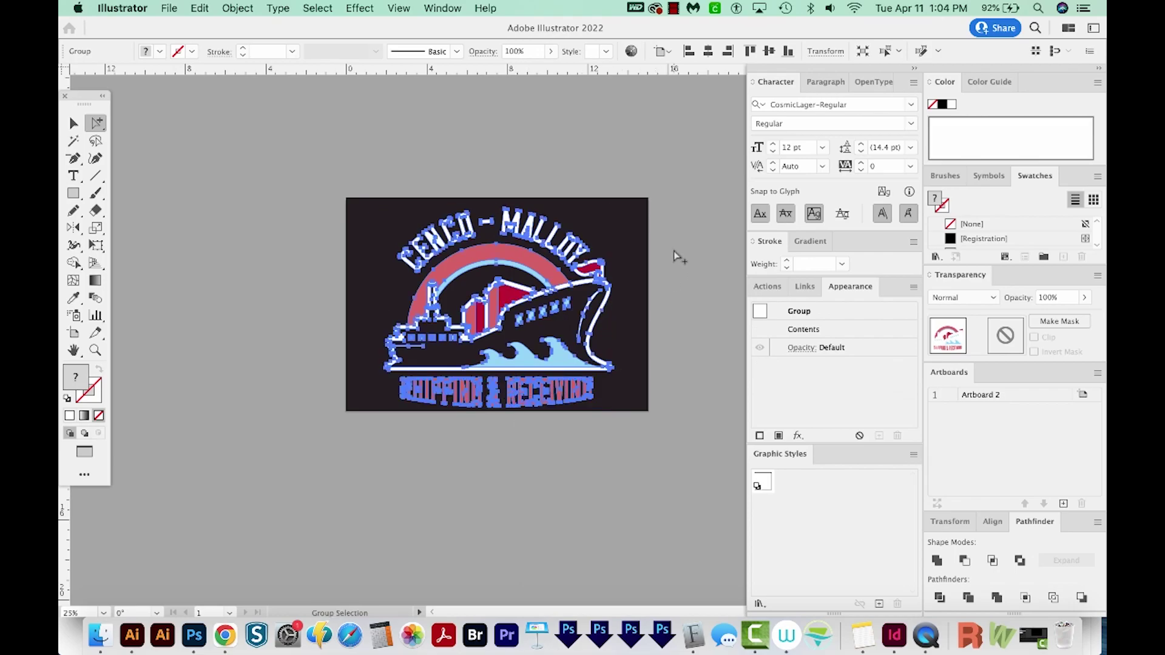
key("v")
key("super+0")
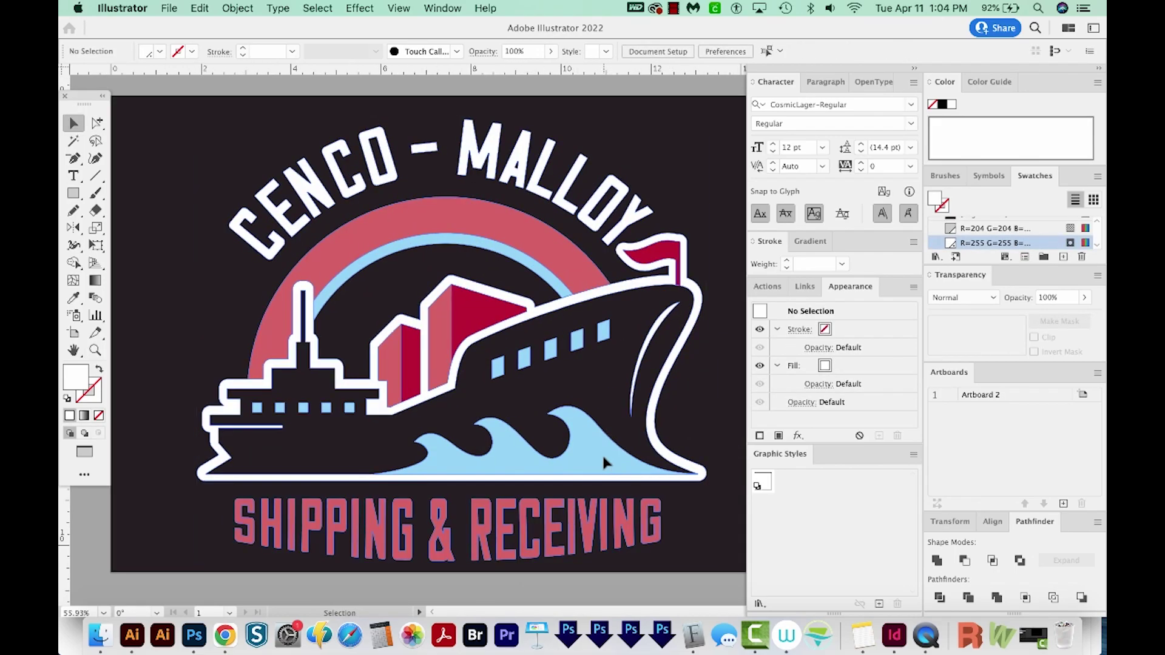
left_click_drag(602, 454, 486, 457)
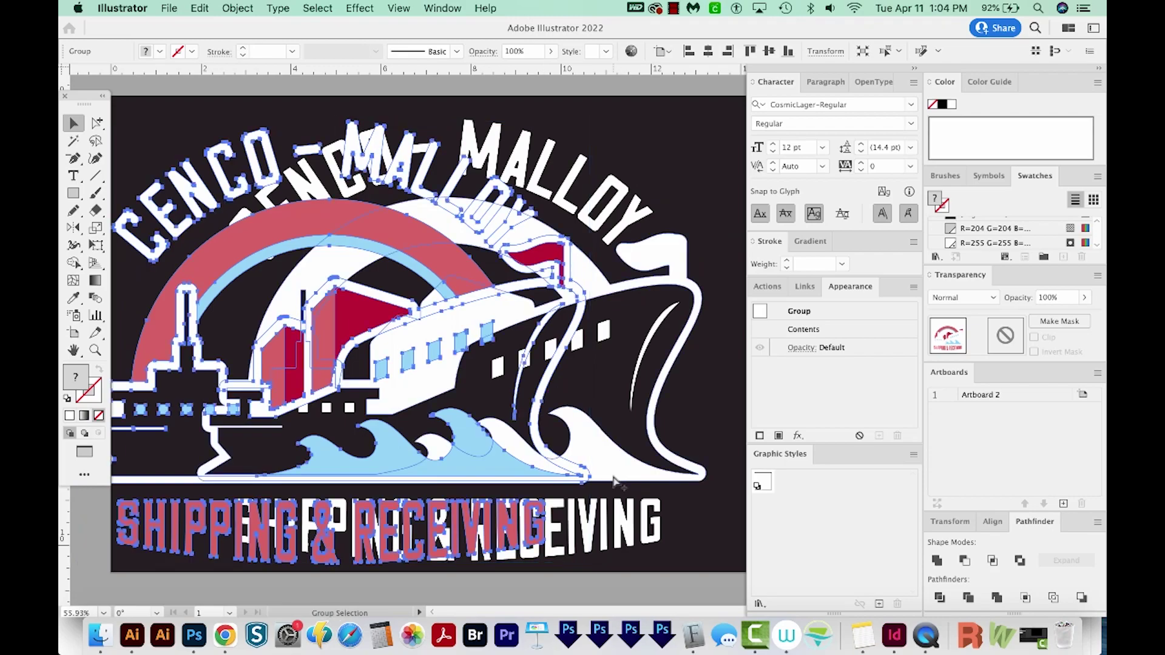
key("super+z")
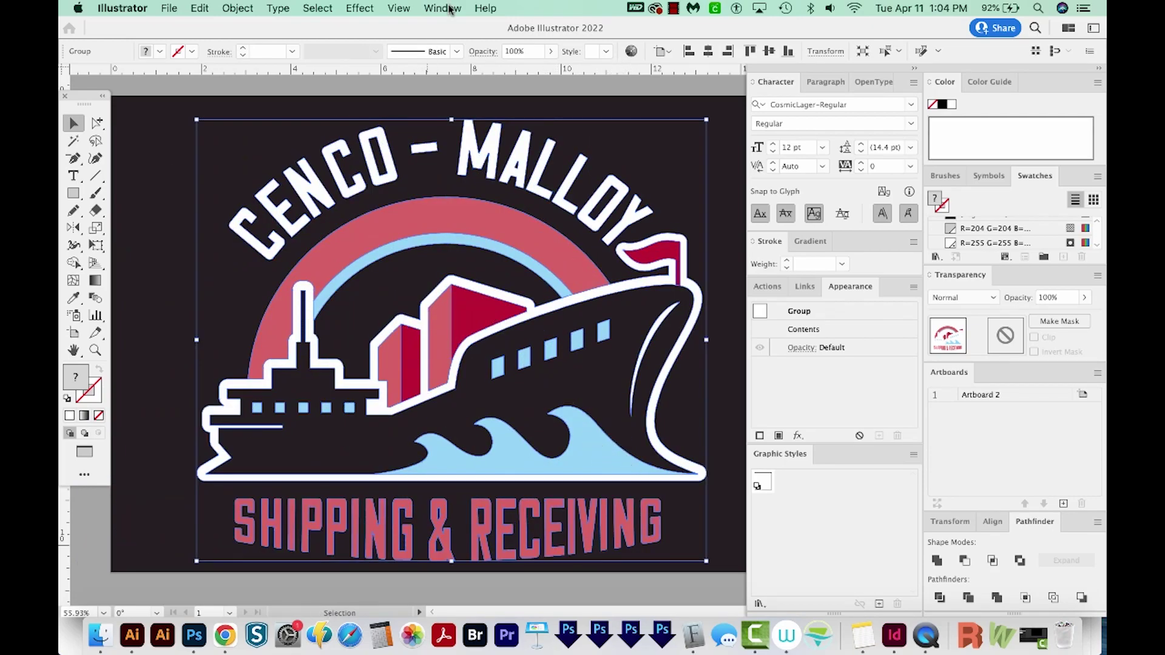
- Lower the coloured logo group's opacity to 50%
left_click(514, 52)
type("50")
key("Return")
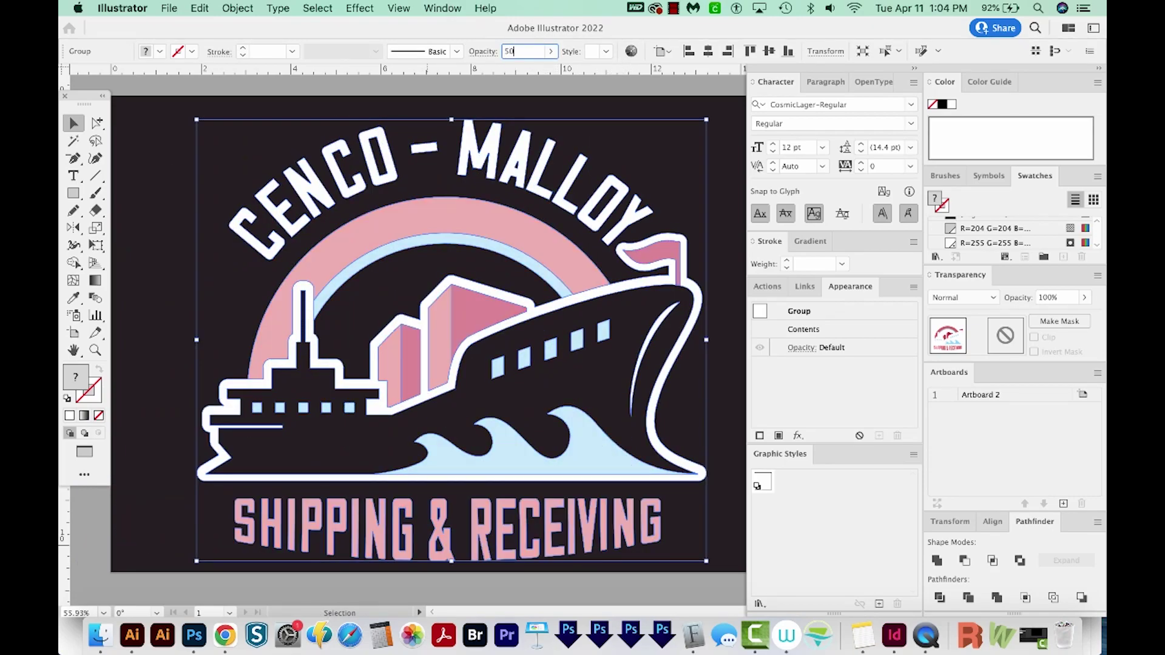
- Examine up close how far the white underbase sits inside the flag's outer white outline
key("super+shift+a")
key("z")
left_click_drag(692, 206, 473, 312)
key("space")
left_click_drag(640, 186, 521, 278)
key("space")
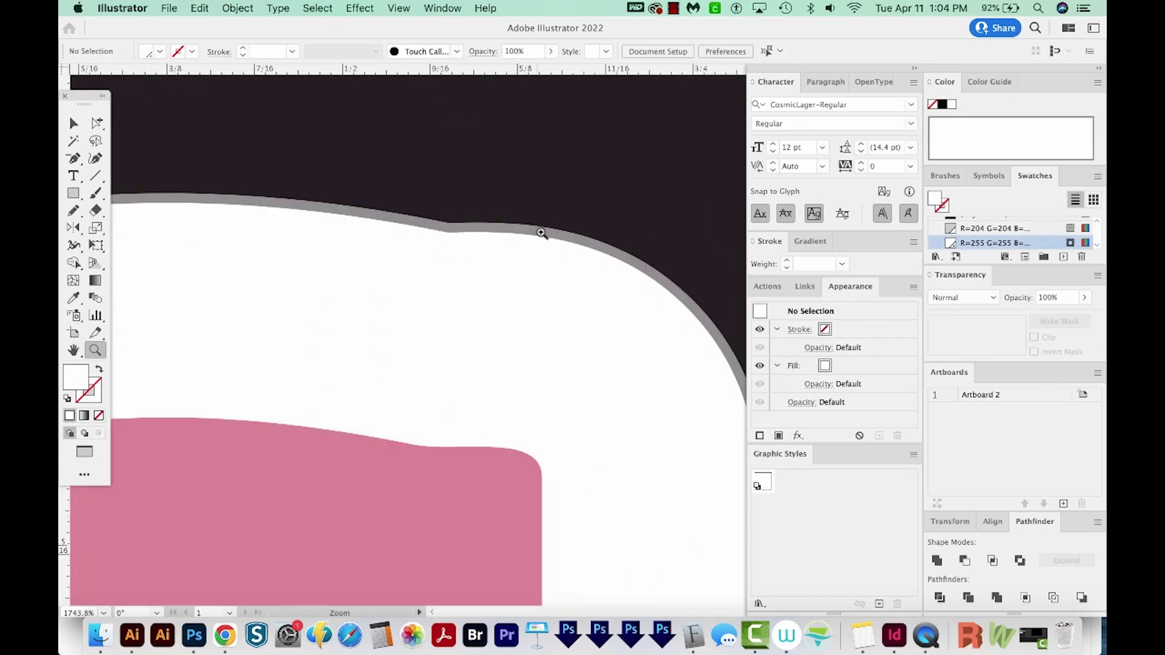
key("v")
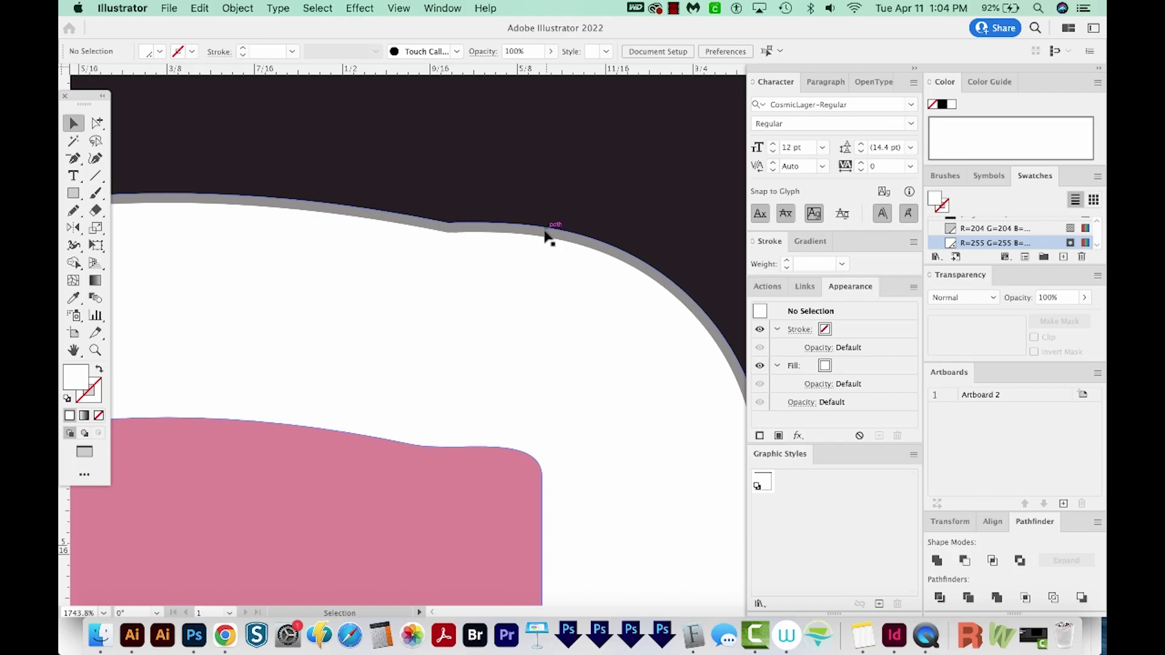
- Restore the coloured logo group's opacity to 100% and deselect it
left_click(545, 242)
left_click_drag(545, 242, 534, 265)
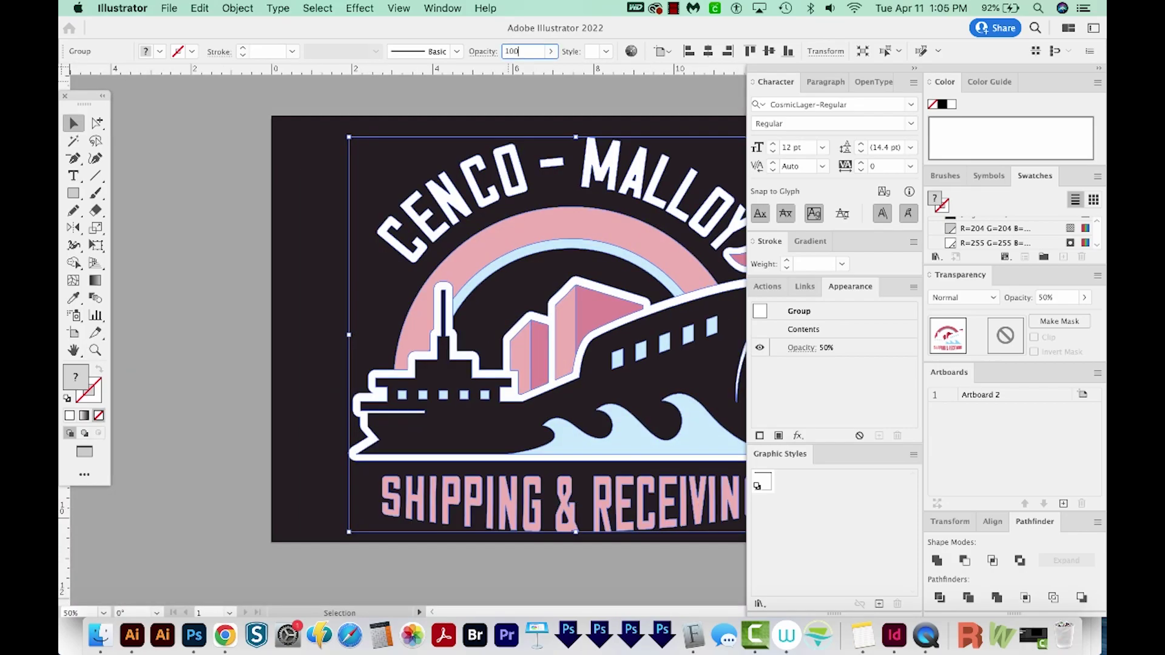
key("Return")
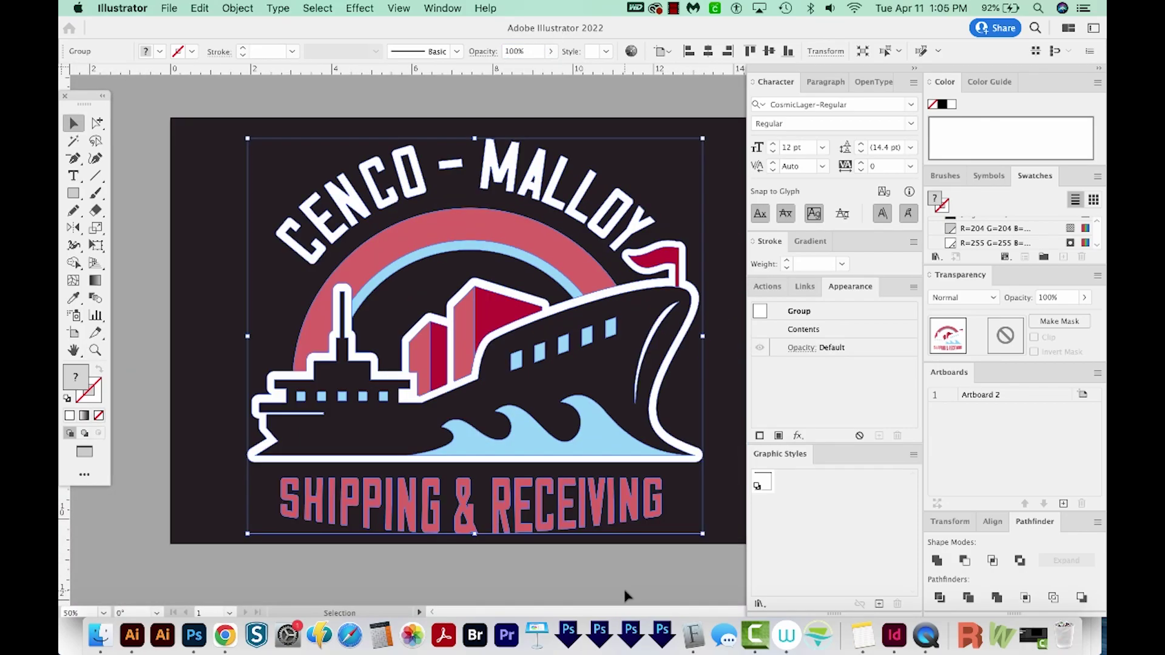
left_click(621, 587)
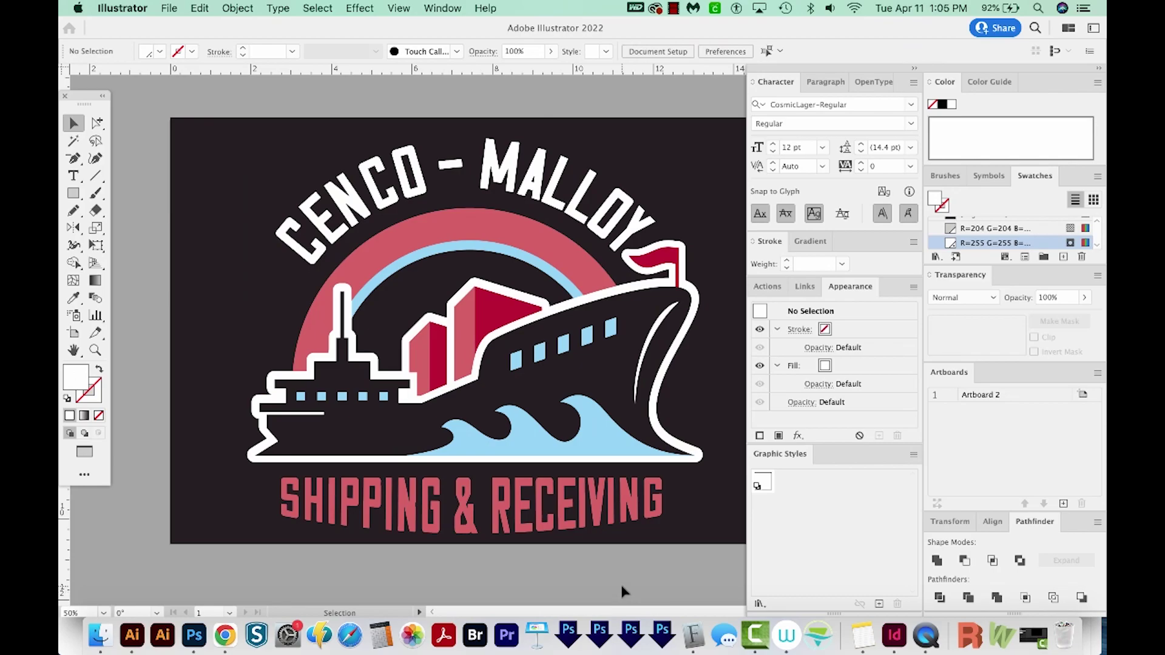